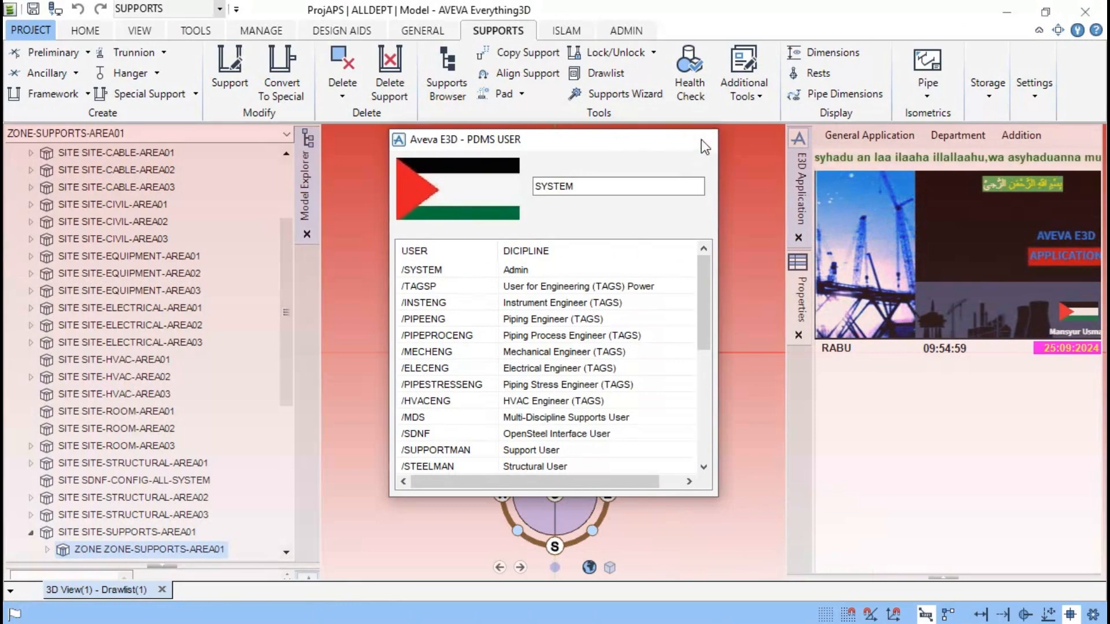
Step: Close the PDMS user list and the Properties pane, and collapse SITE-SUPPORTS-AREA01 in the model hierarchy
left_click(699, 139)
left_click(798, 334)
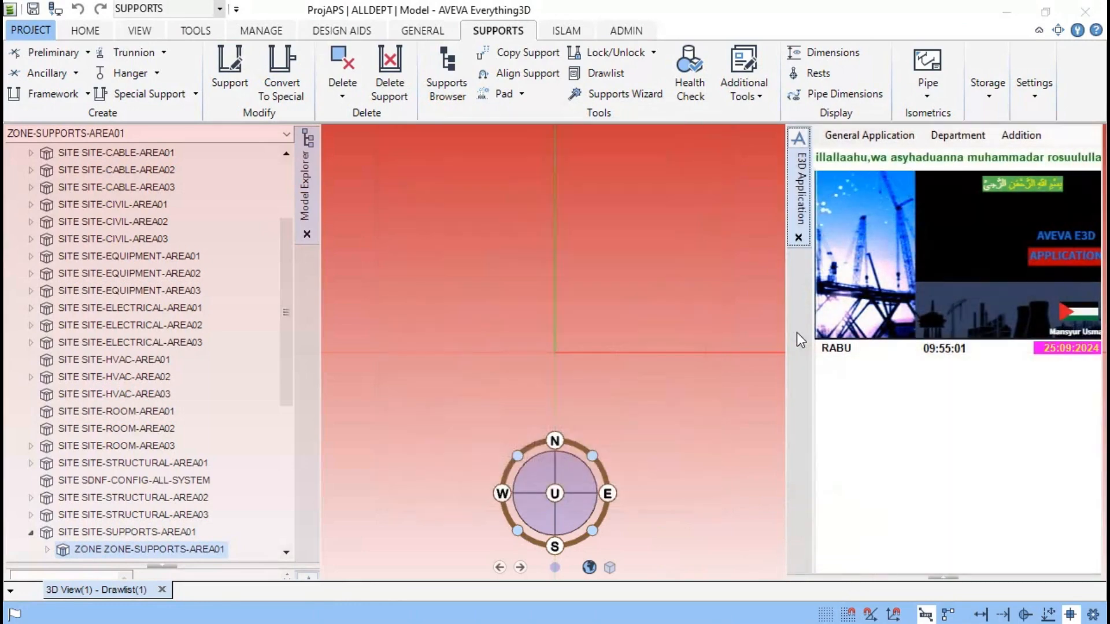
left_click(30, 532)
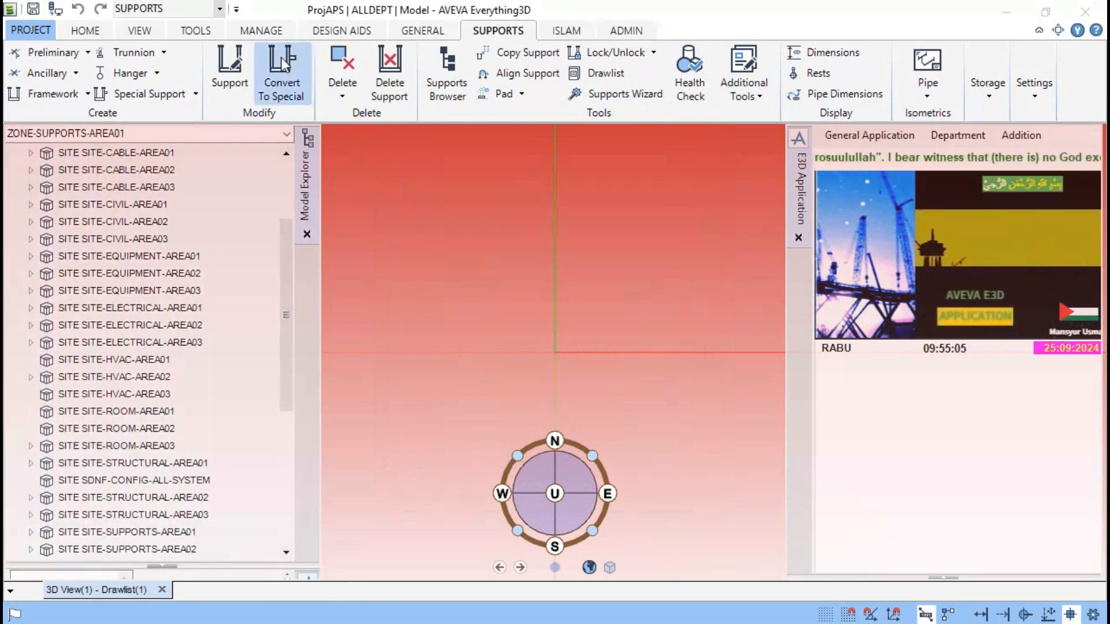
Step: Choose SUPPORTS as the active modelling discipline
left_click(219, 9)
mouse_move(219, 69)
left_mouse_down()
mouse_move(223, 40)
mouse_move(217, 74)
left_mouse_up()
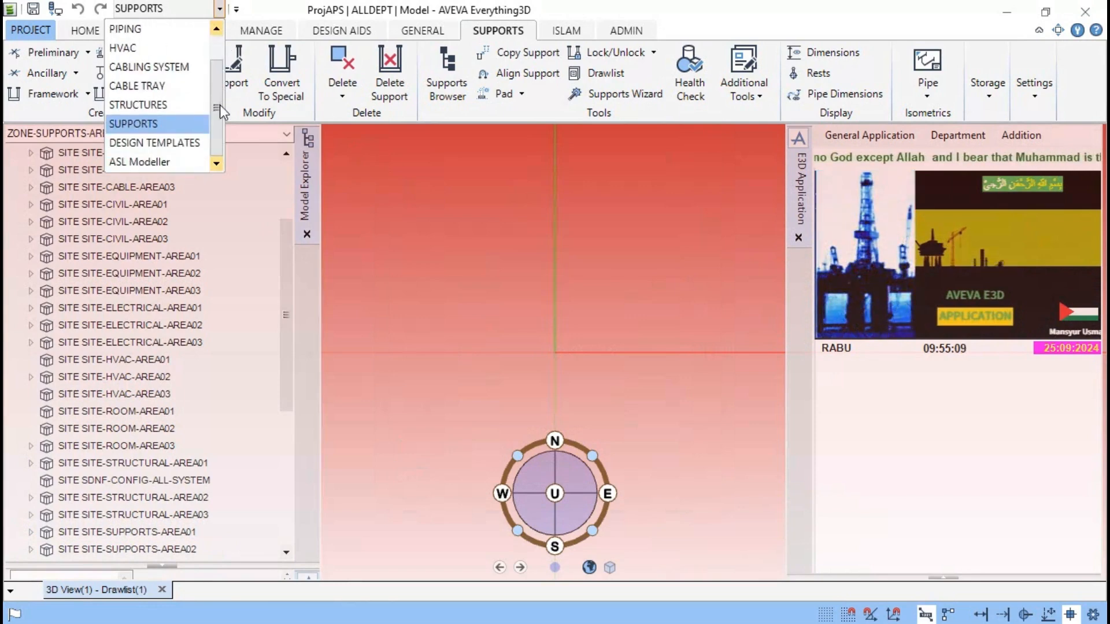
left_click(153, 125)
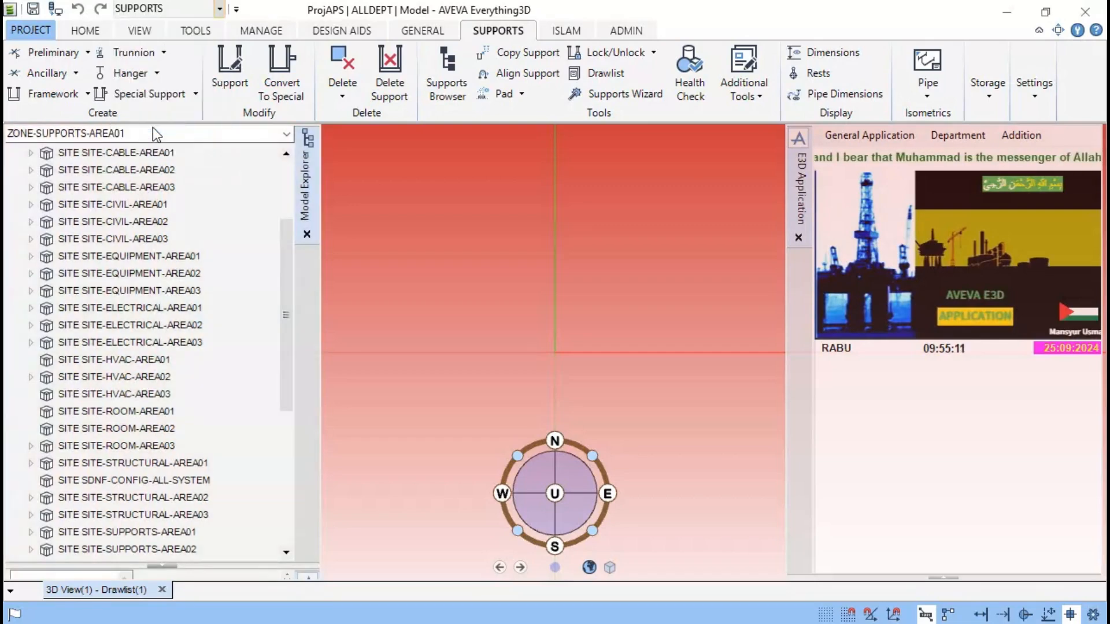
Step: Examine the command groups available in the SUPPORTS discipline, including the management, support, additional application and administration tools
left_click(84, 32)
left_click(143, 32)
left_click(186, 32)
left_click(258, 32)
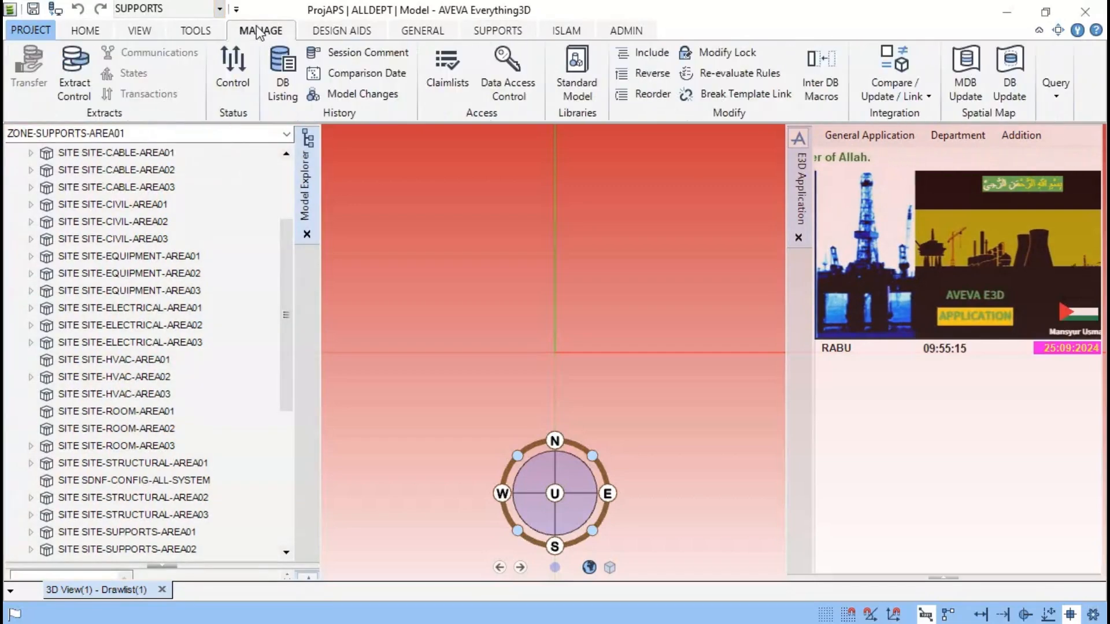
left_click(335, 30)
left_click(418, 34)
left_click(497, 32)
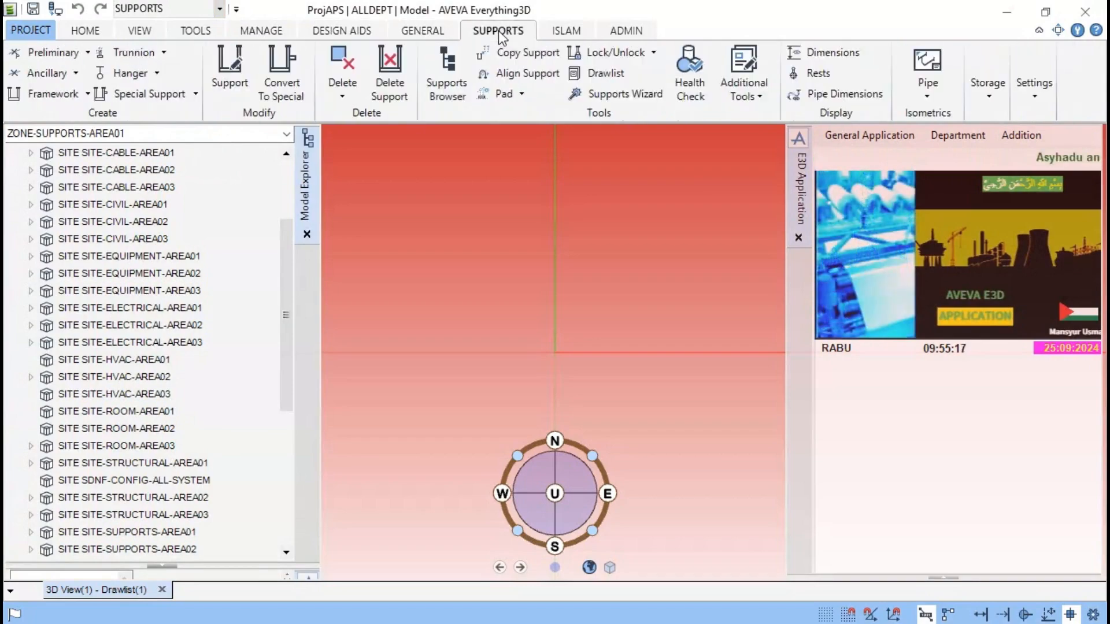
left_click(567, 33)
left_click(623, 31)
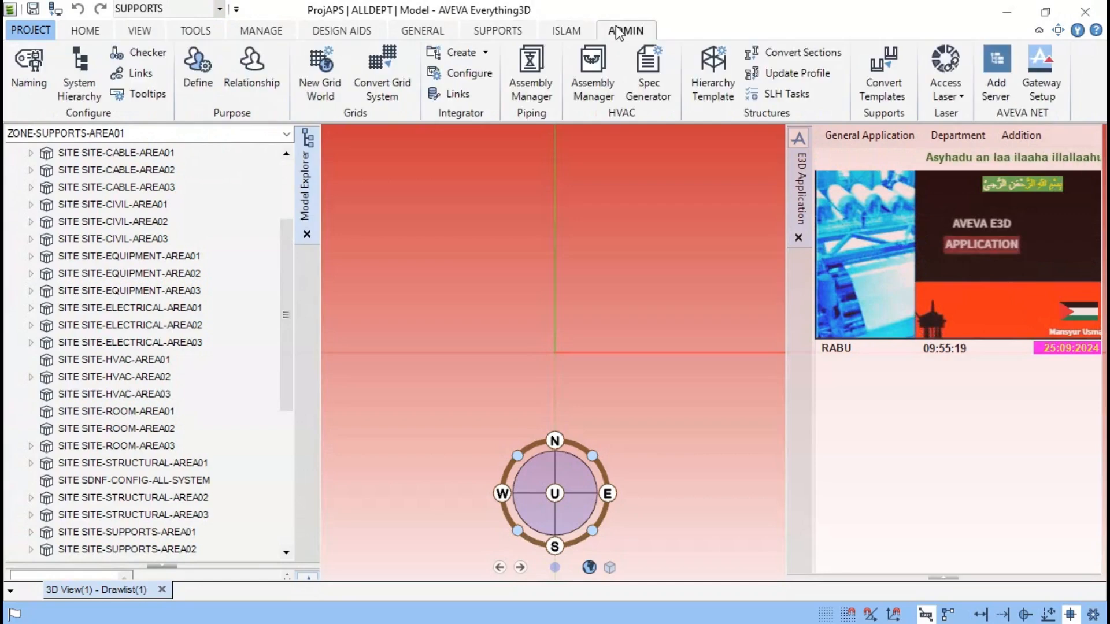
left_click(574, 36)
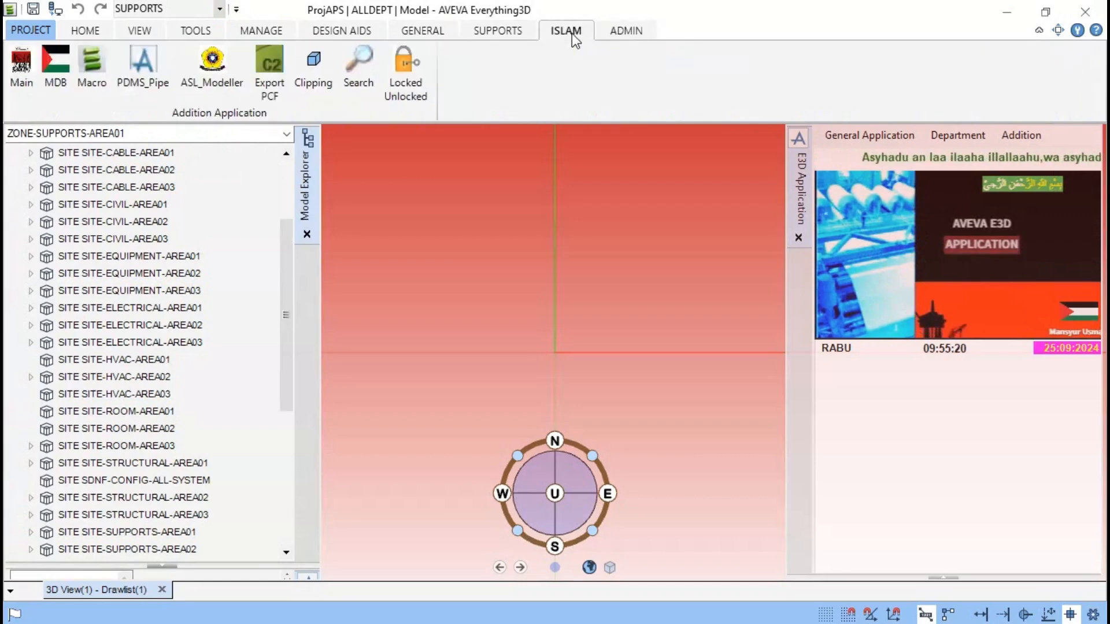
left_click(515, 32)
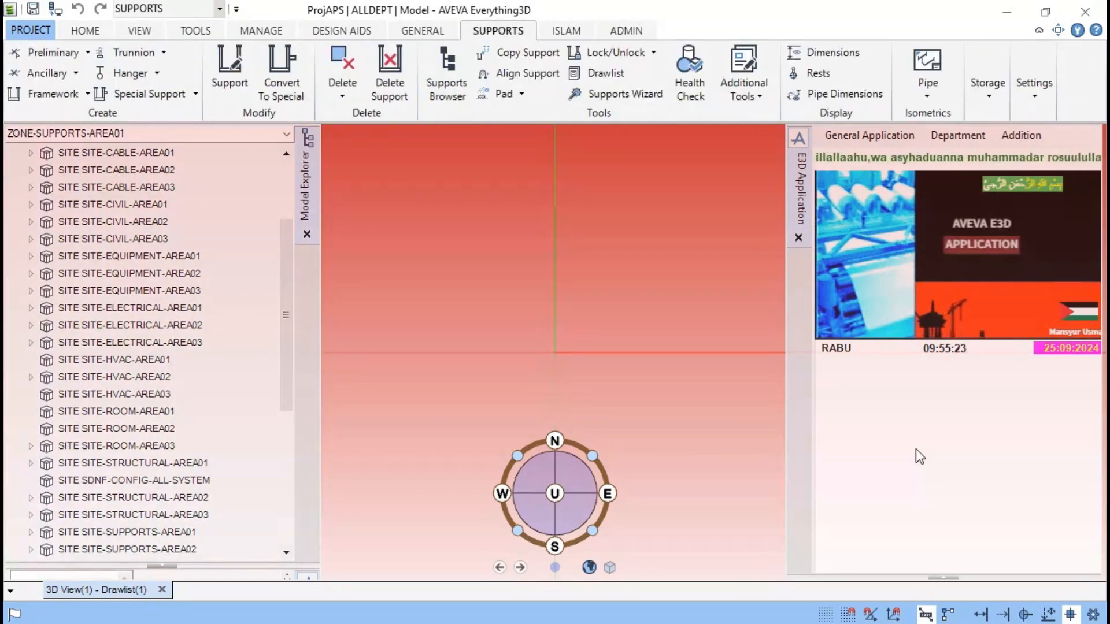
mouse_move(873, 312)
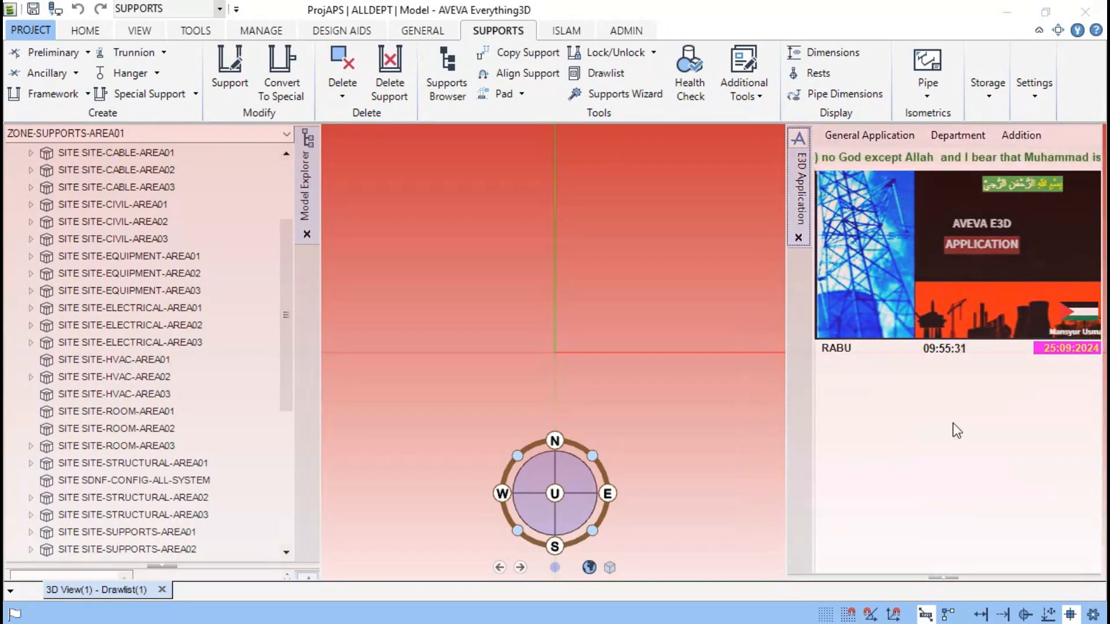
mouse_move(955, 427)
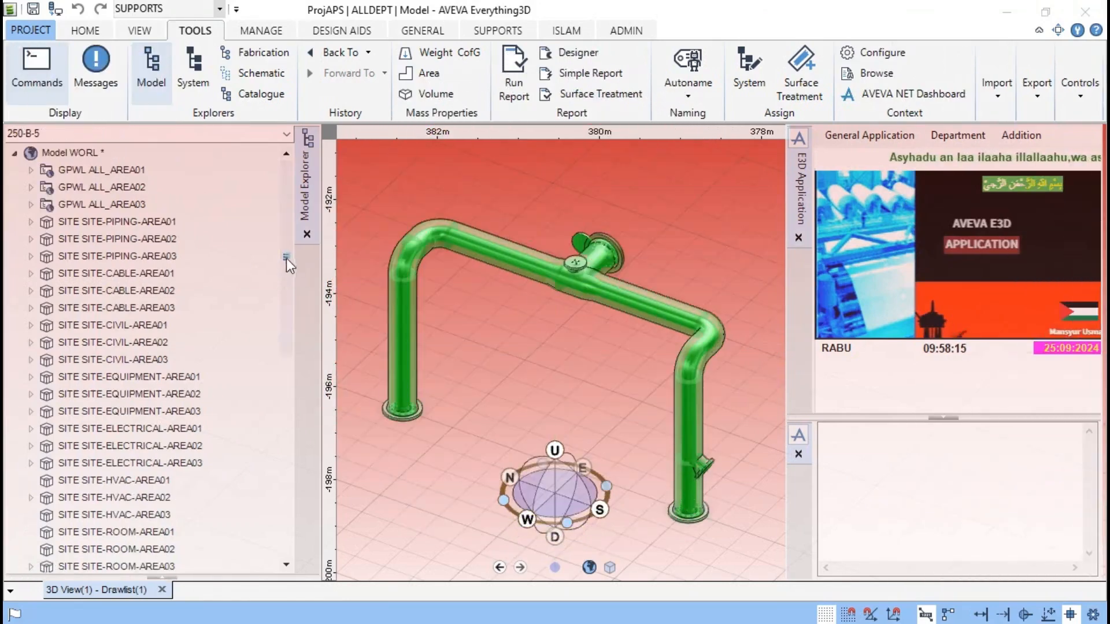
Step: Create a new zone under SITE-SUPPORTS-AREA01 with the command NEW ZONE
left_click_drag(286, 259, 277, 361)
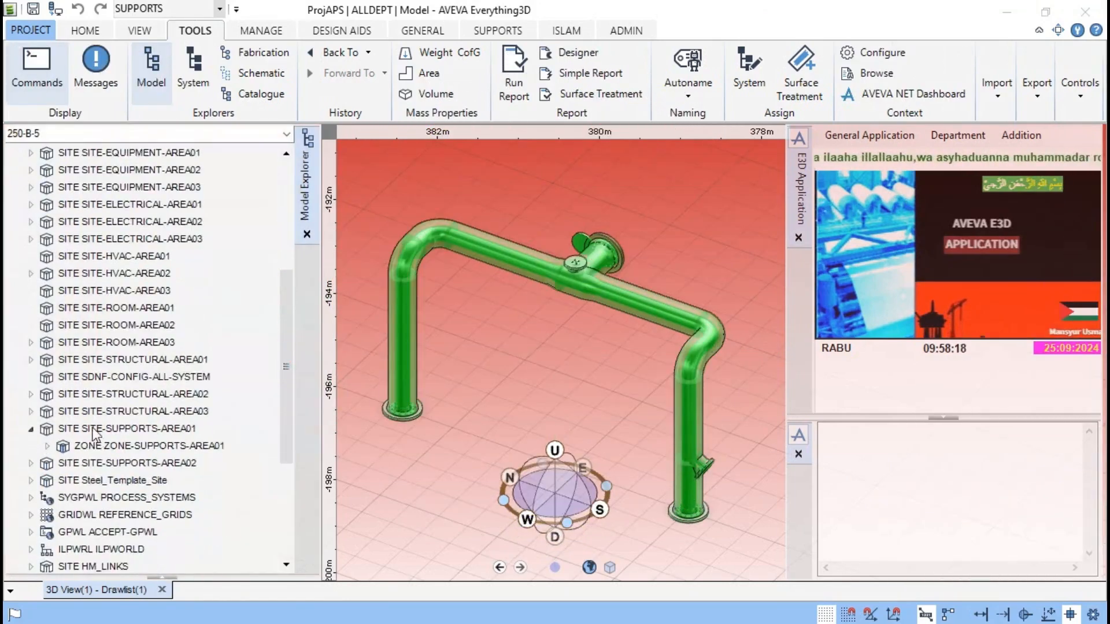
double_click(107, 431)
left_click(108, 432)
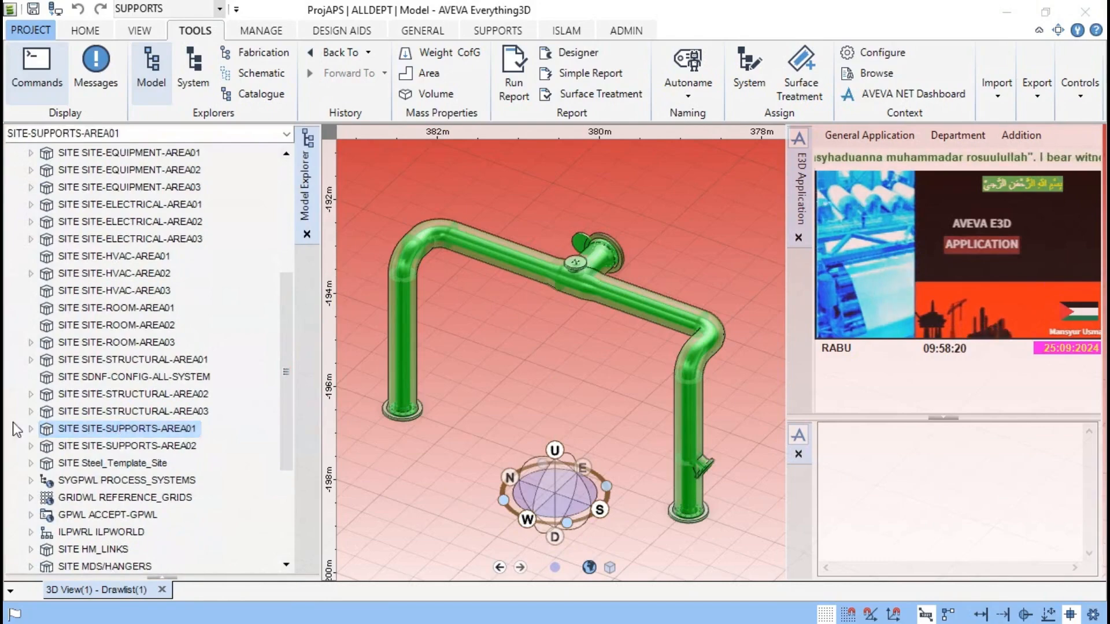
left_click(31, 429)
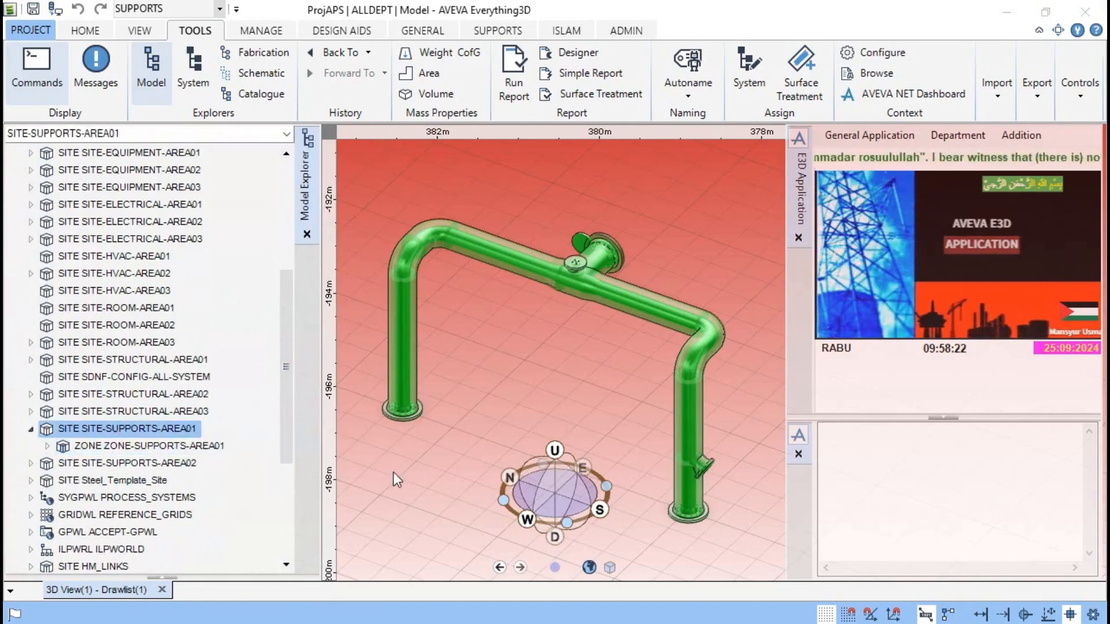
left_click(866, 539)
type("NE")
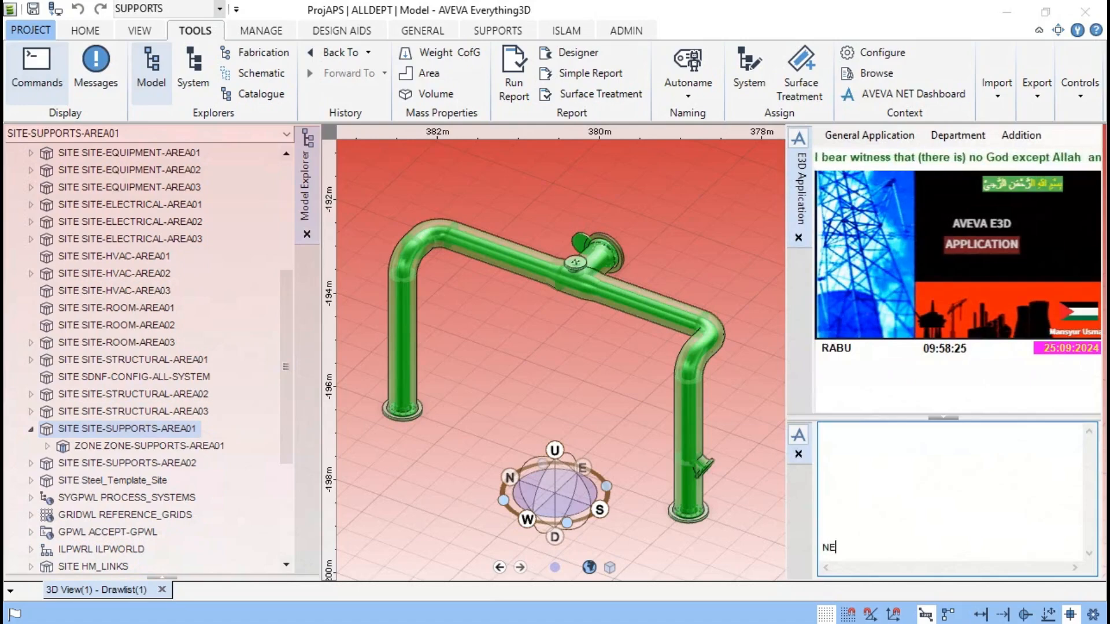
type("W ZON")
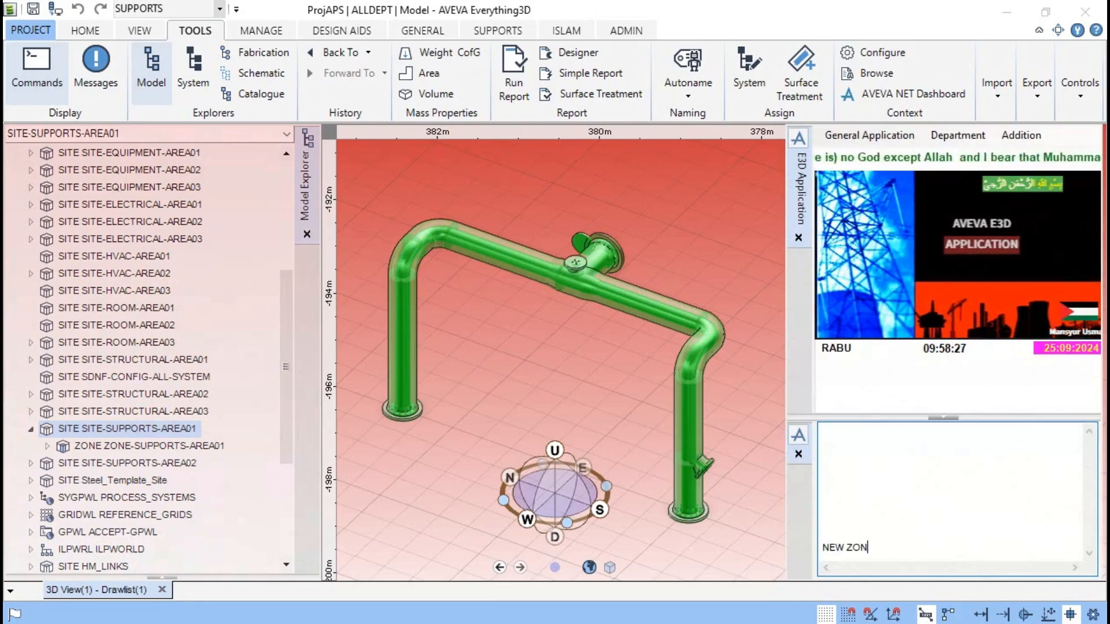
type("E")
key("Return")
Step: Query the name of the existing zone ZONE-SUPPORTS-AREA01 with the command Q NAM
type("N")
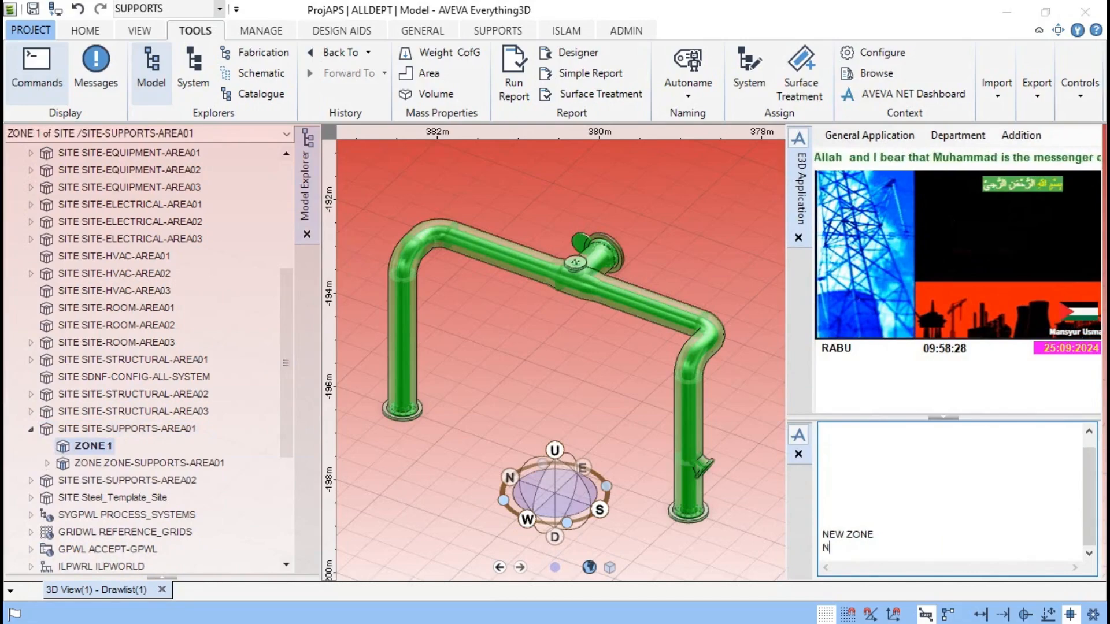
type("AME /")
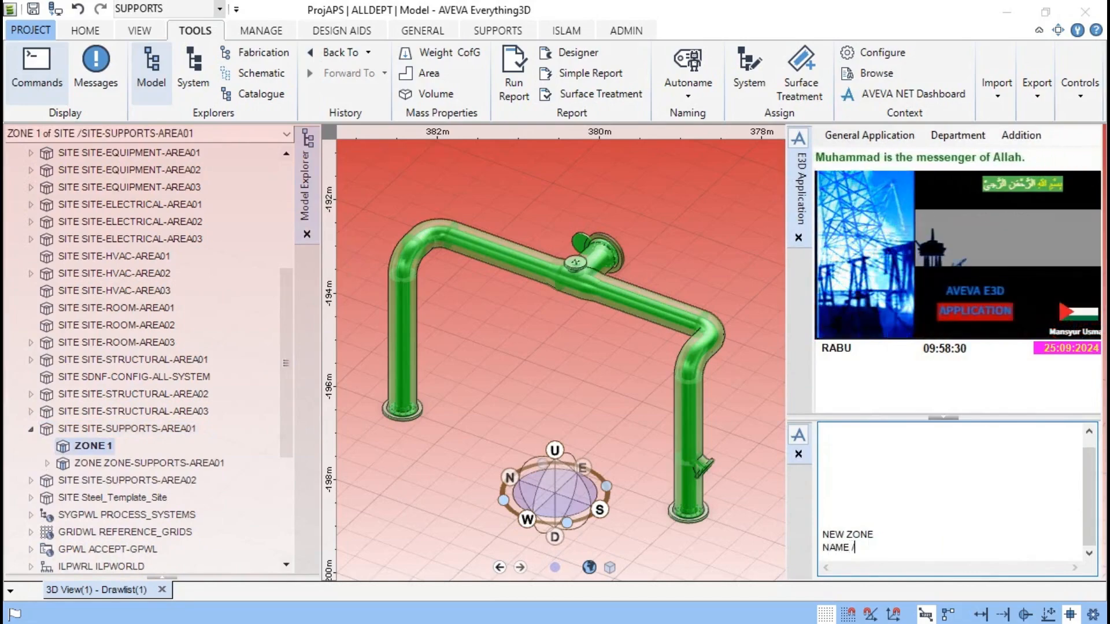
left_click(151, 463)
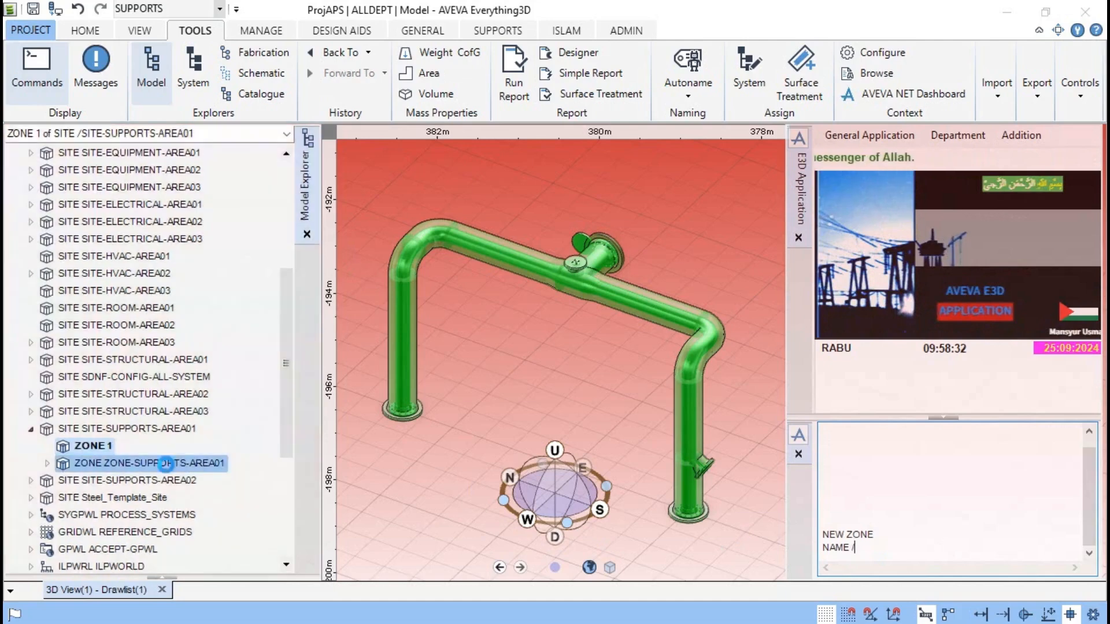
left_click(850, 527)
left_click(864, 550)
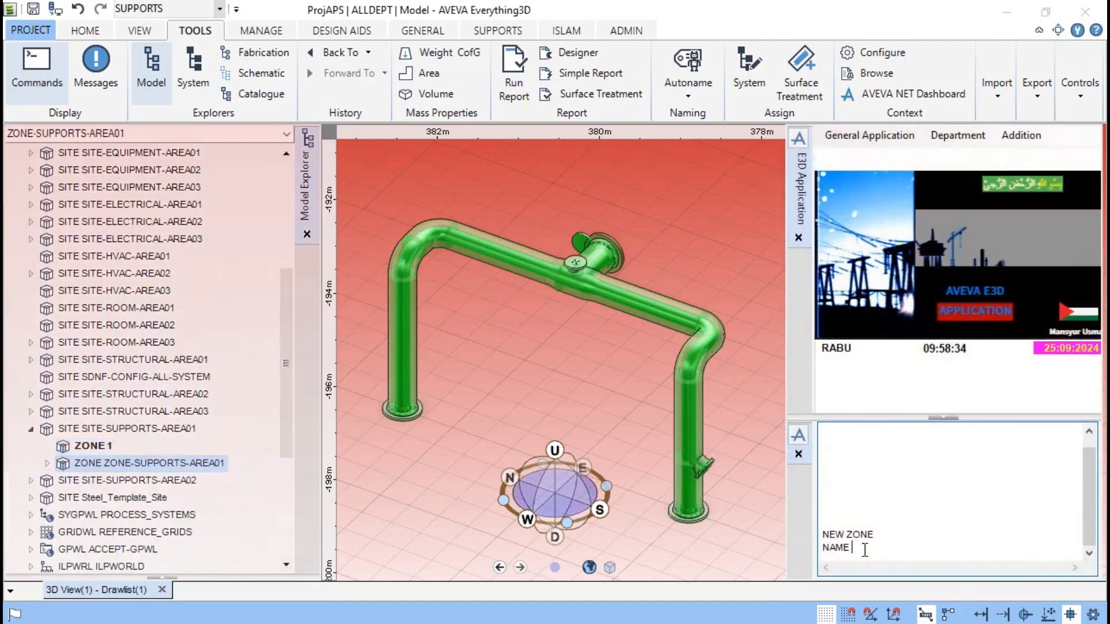
key("BackSpace")
type("Q NA")
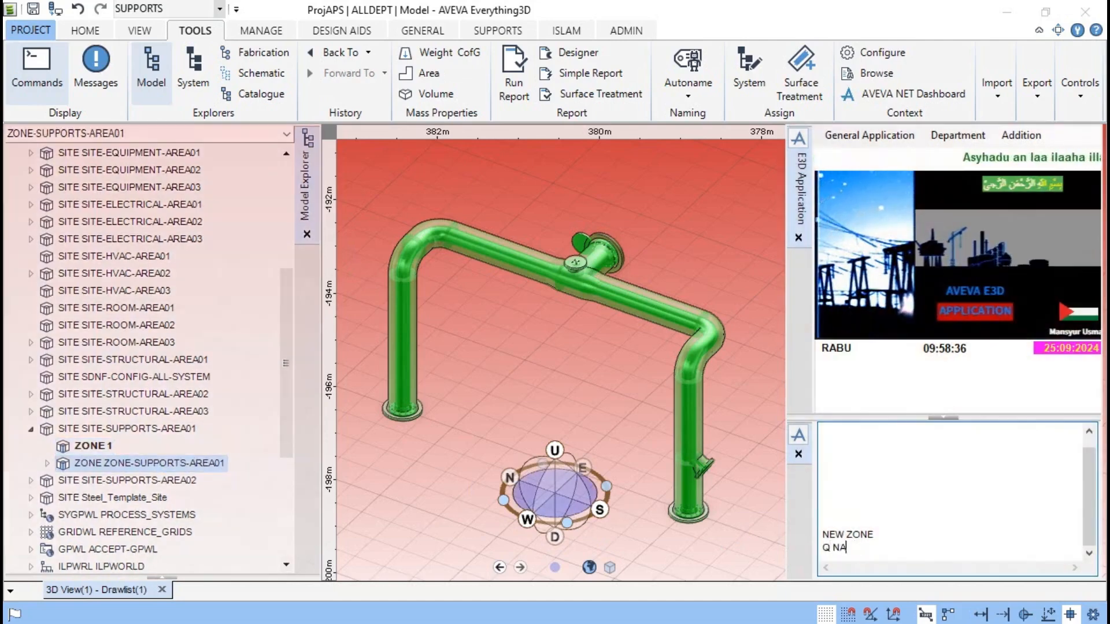
type("M")
key("Return")
Step: Name the newly created zone /ZONE-SUPPORTS-AREA01-TEST by extending the queried Name command line with -TEST
left_click(991, 535)
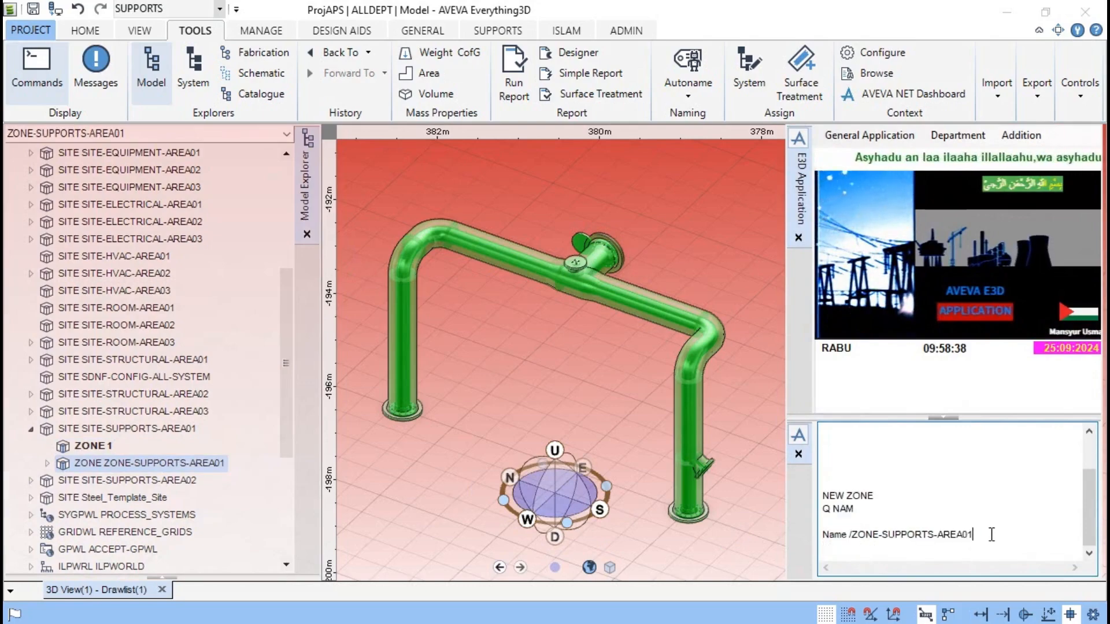
key("Return")
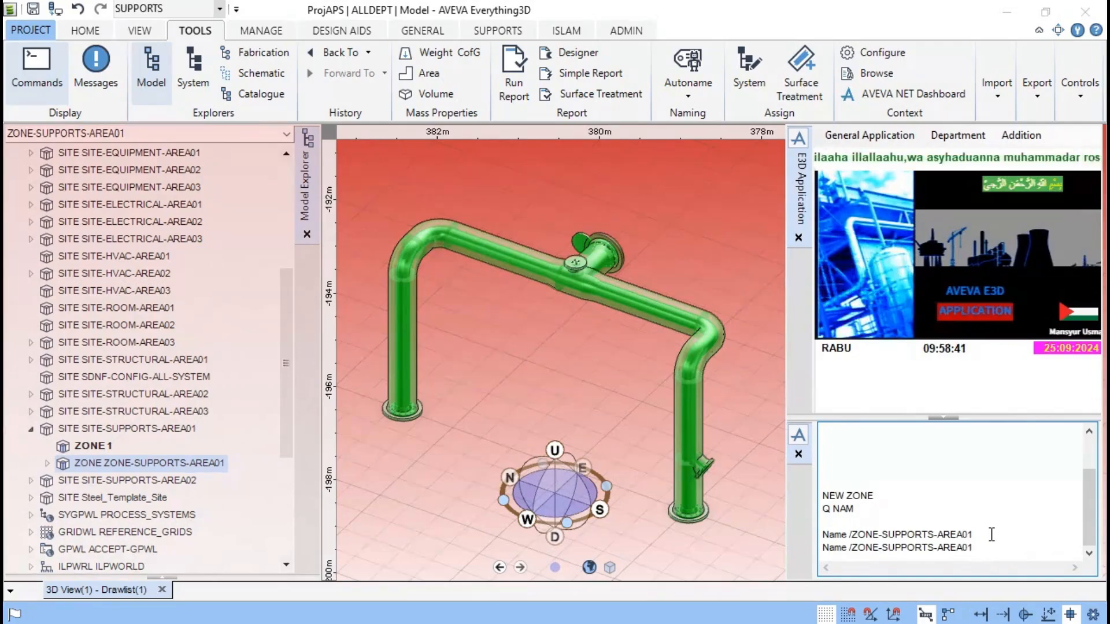
type("-TEST")
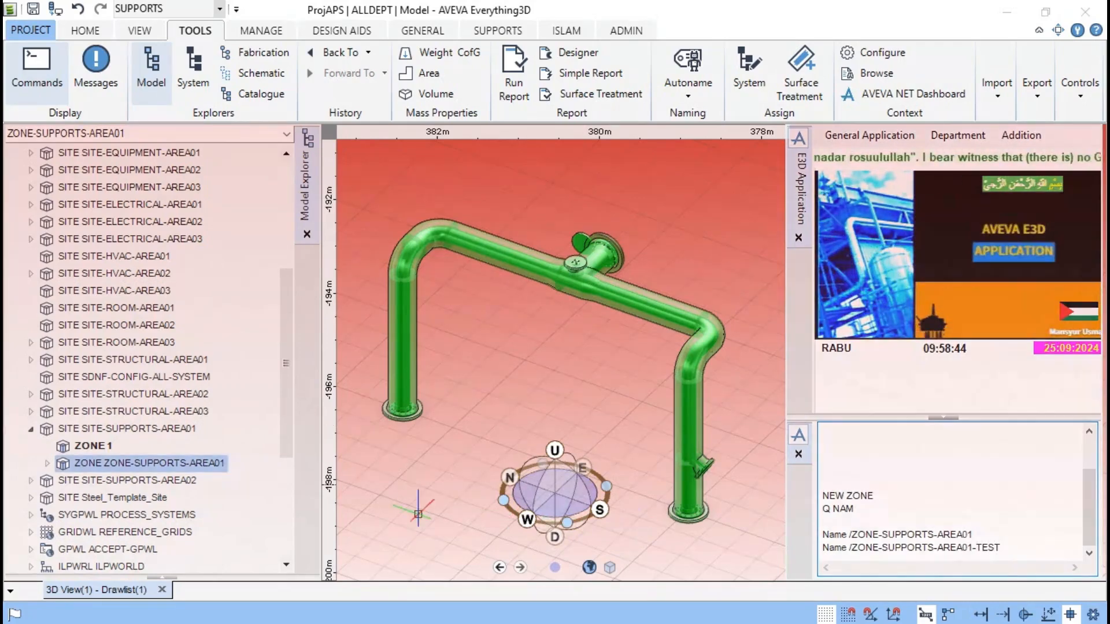
left_click(92, 446)
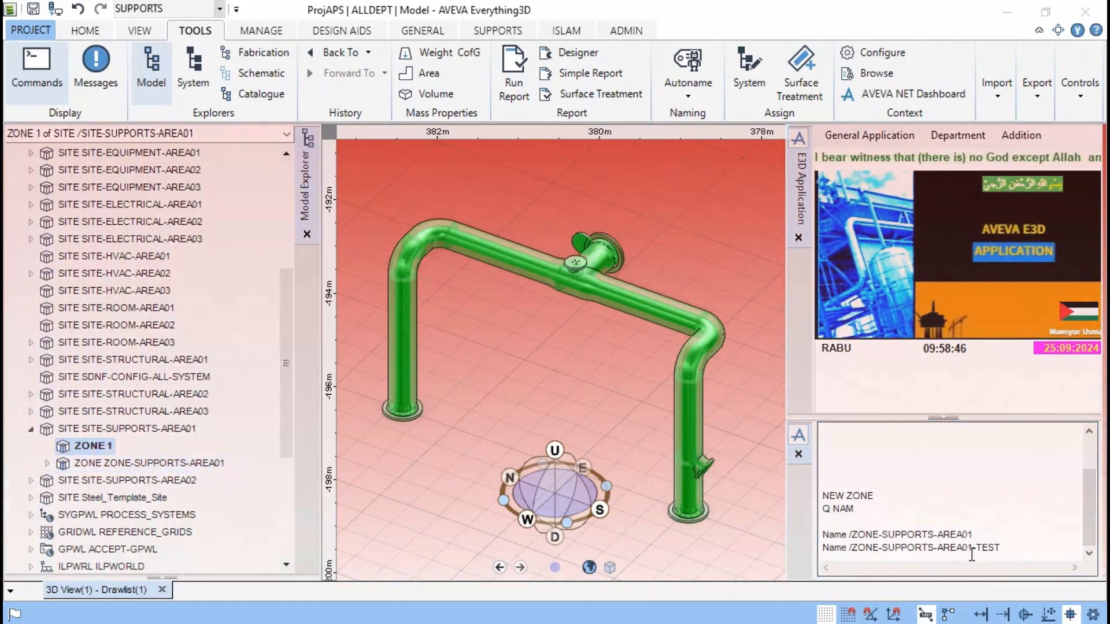
left_click(1017, 549)
key("Return")
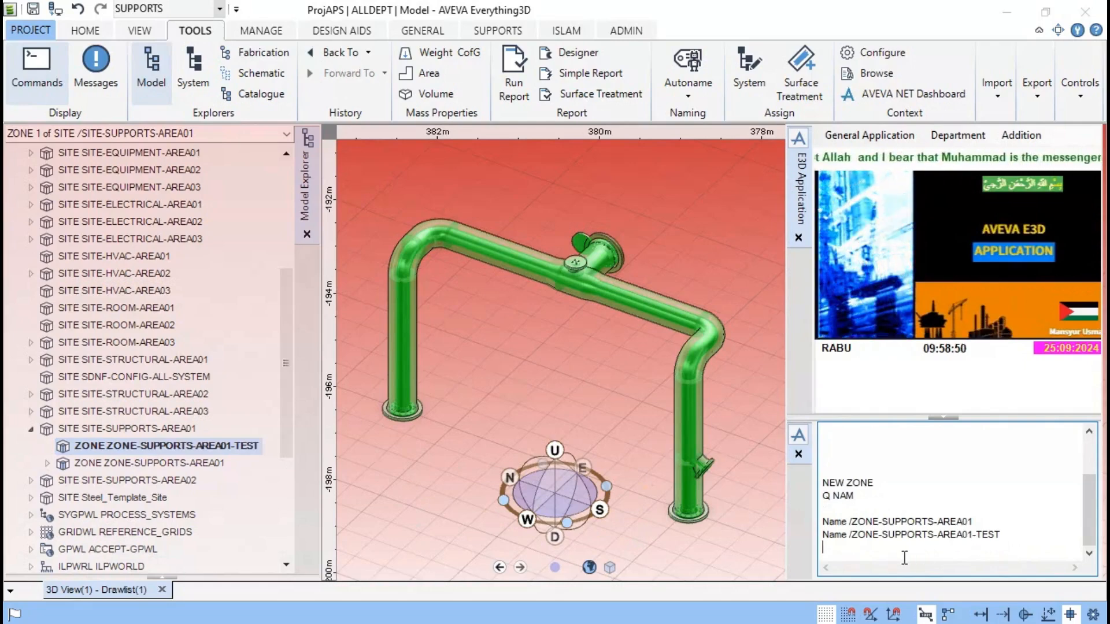
Step: Query the function of ZONE-SUPPORTS-AREA01-TEST with Q FUNC and set it to 'Support'
type("Q FUNC")
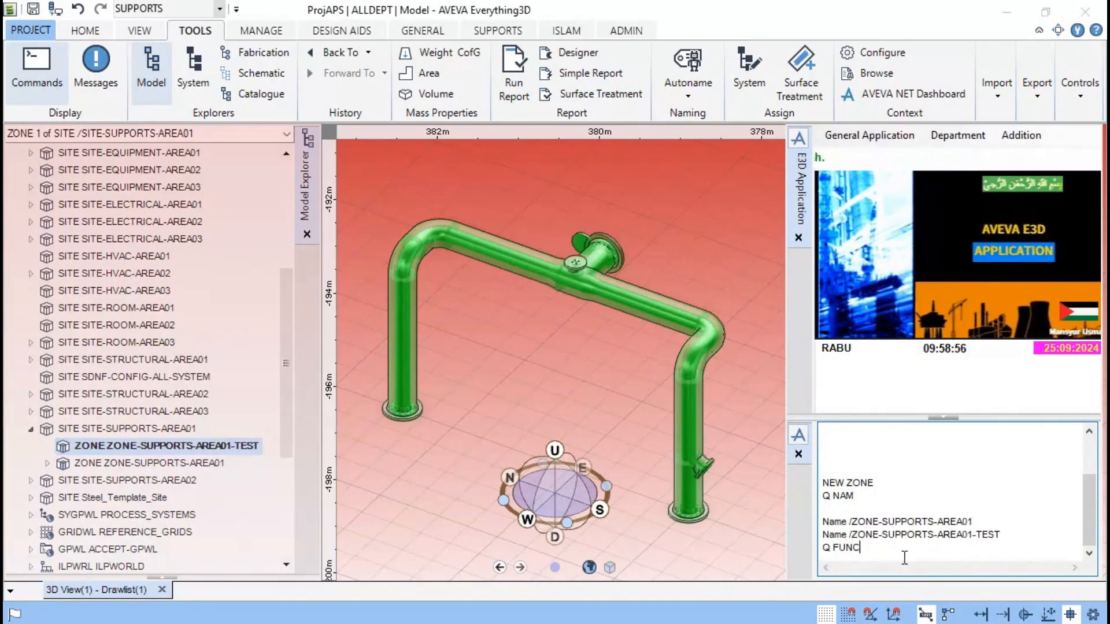
key("Return")
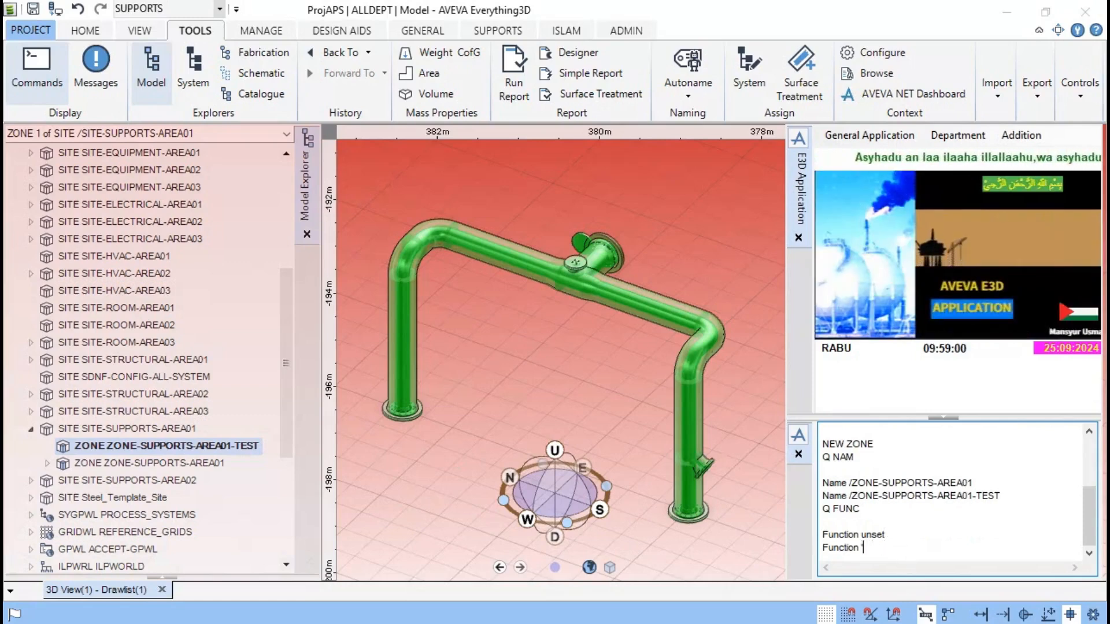
type("Function 'S")
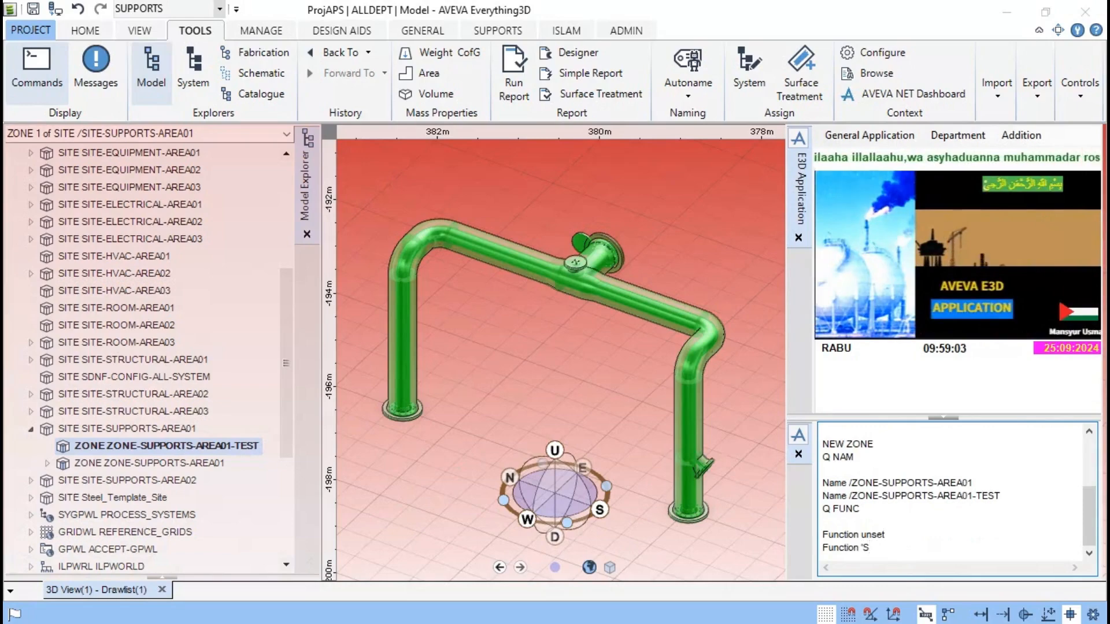
type("up")
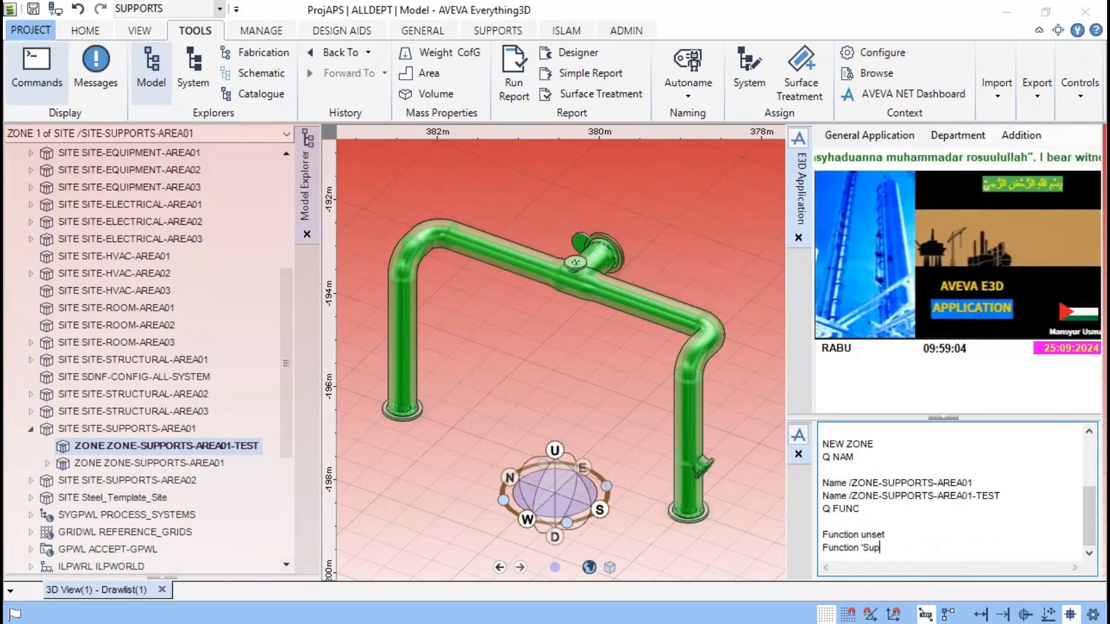
type("po")
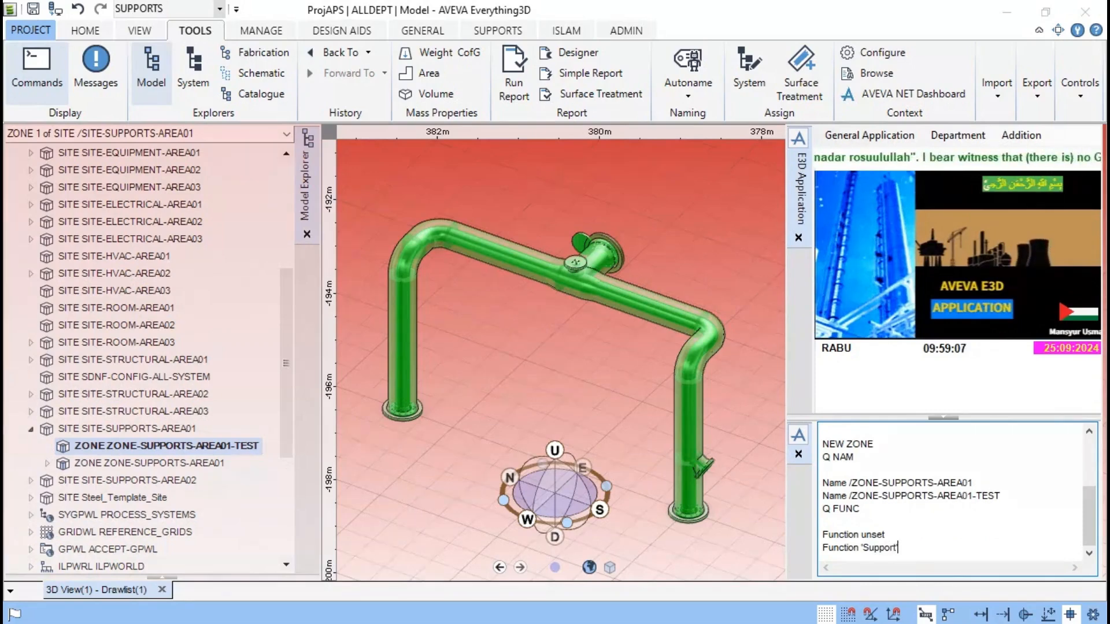
type("rt'")
key("Return")
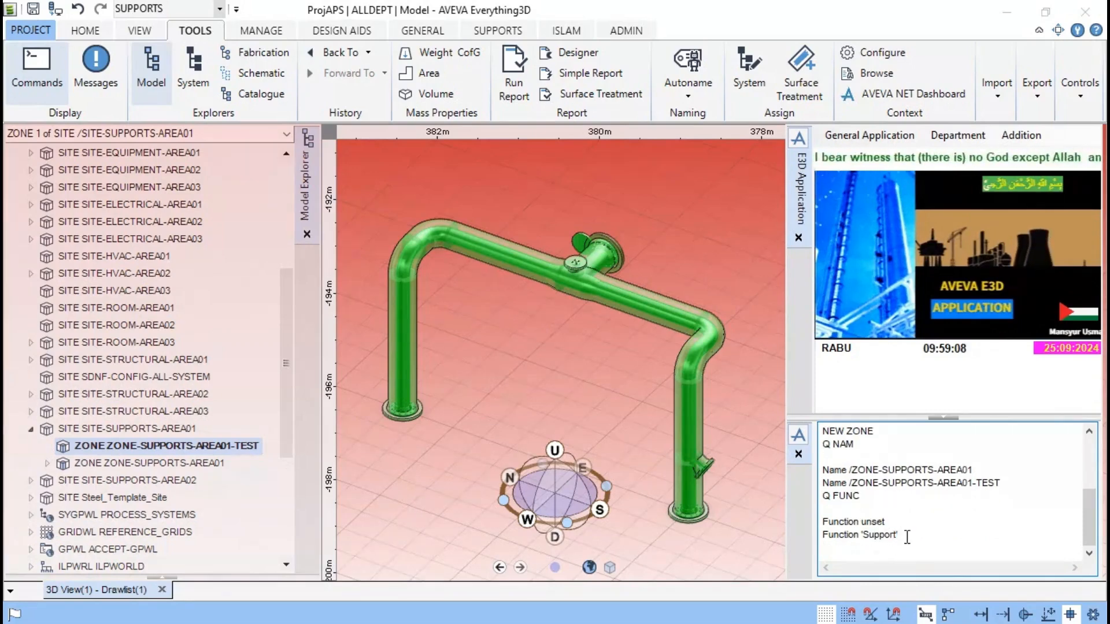
Step: Query the purpose of ZONE-SUPPORTS-AREA01-TEST with q purp and set it to SUPP
type("q pur")
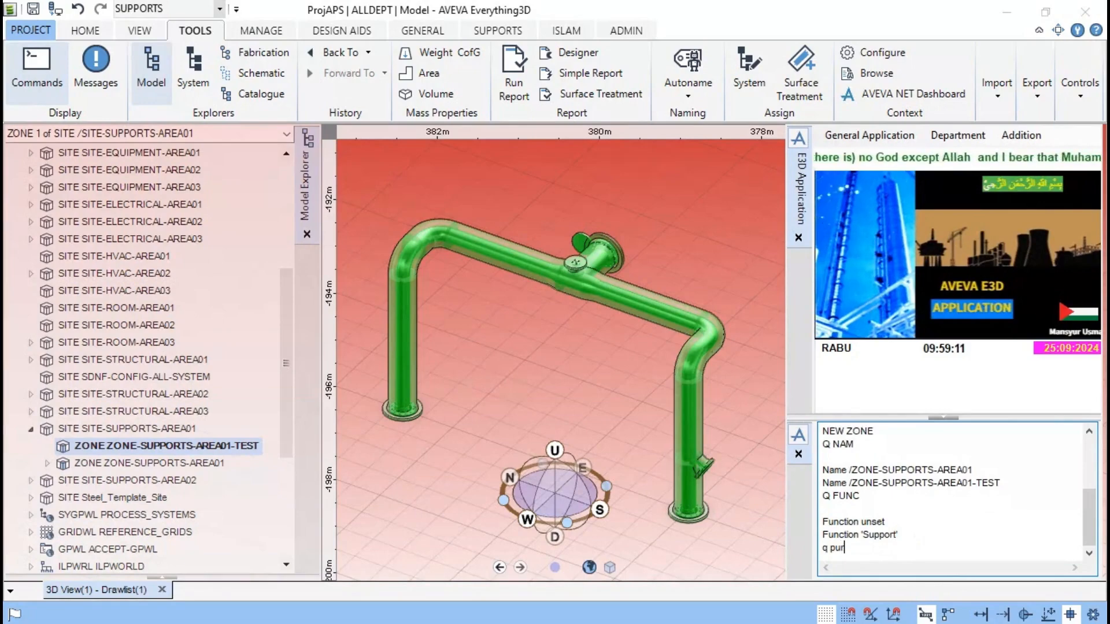
type("p")
key("Return")
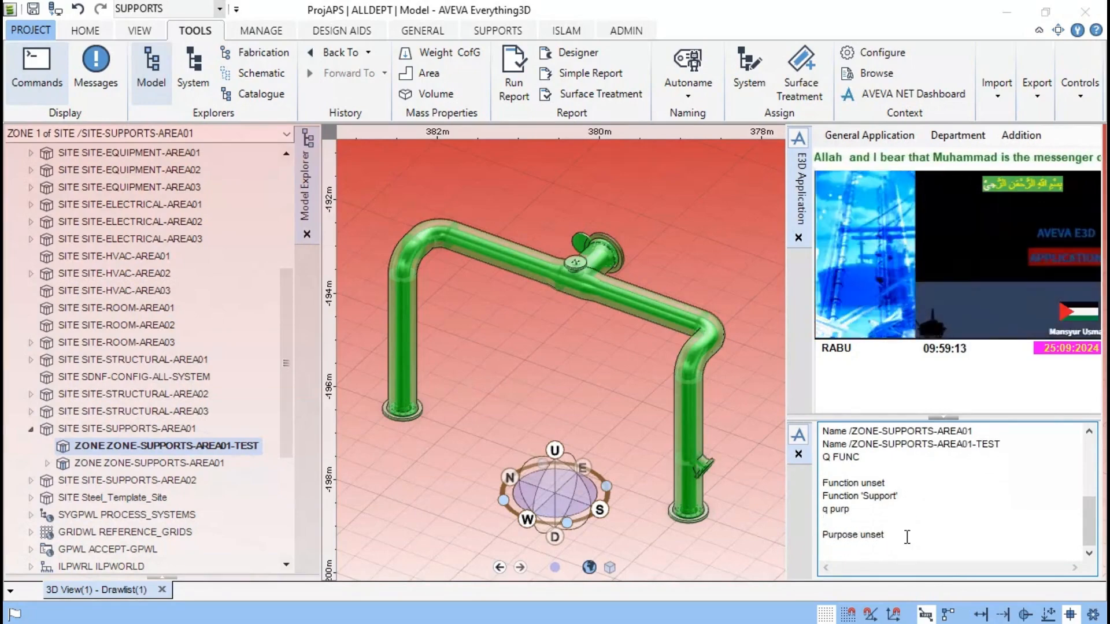
double_click(907, 537)
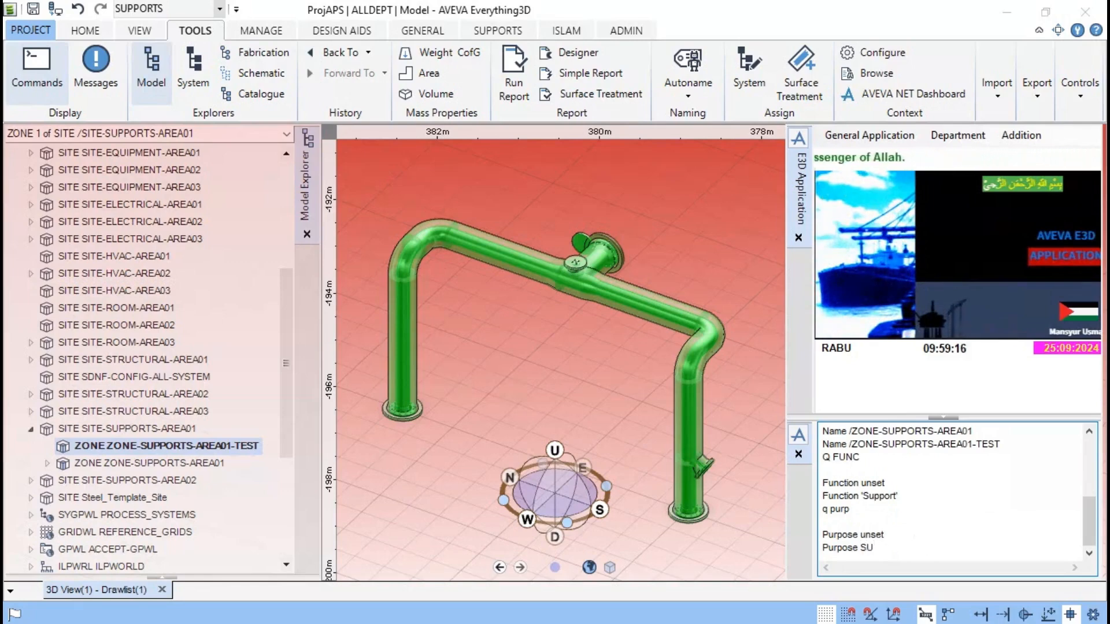
key("Return")
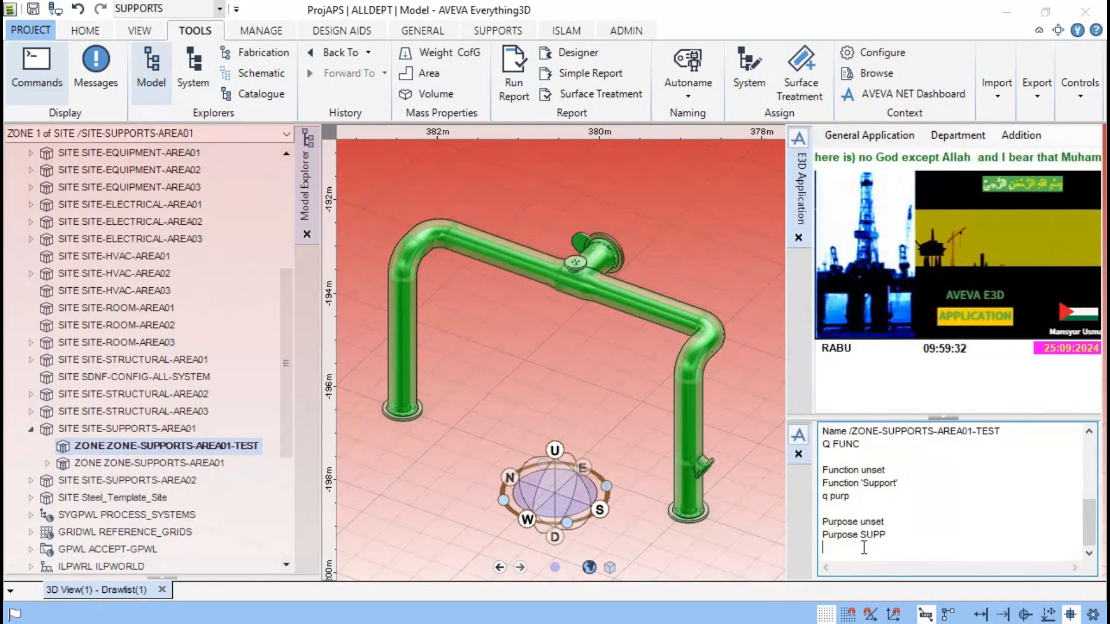
Step: Query the automatic naming file attribute of ZONE-SUPPORTS-AREA01-TEST with Q :MDSAutofile
type("Q")
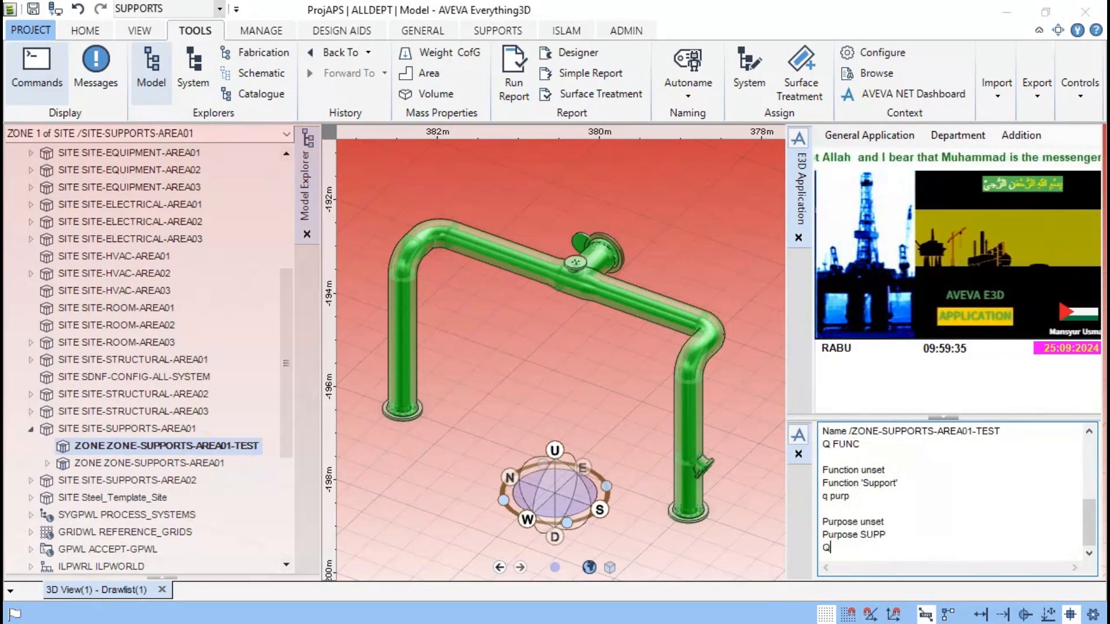
type(" :MDSAutofile")
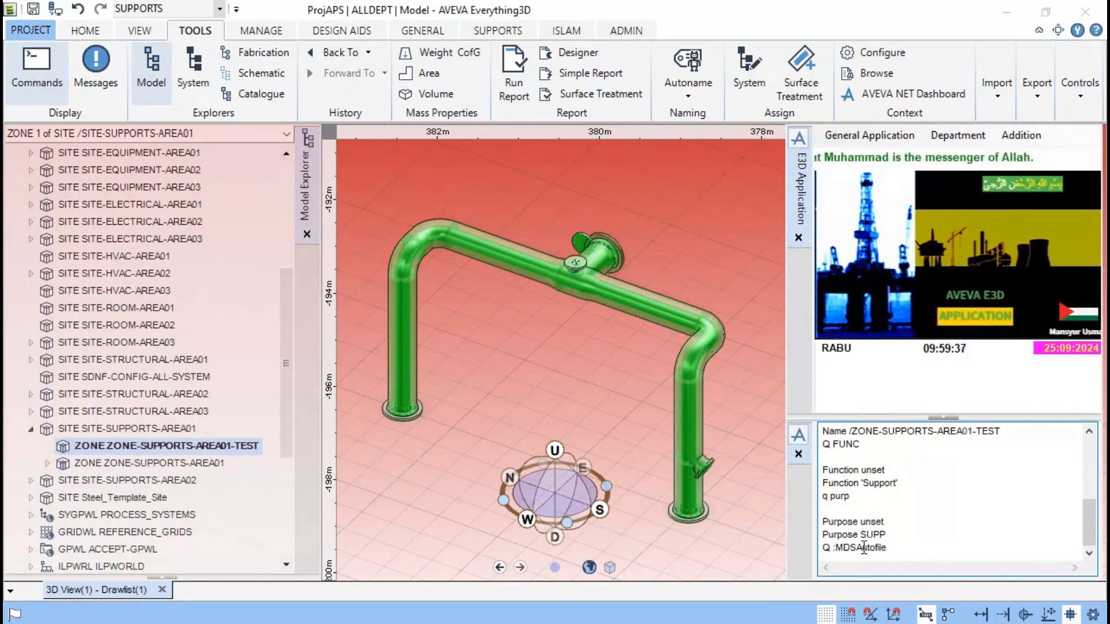
key("Return")
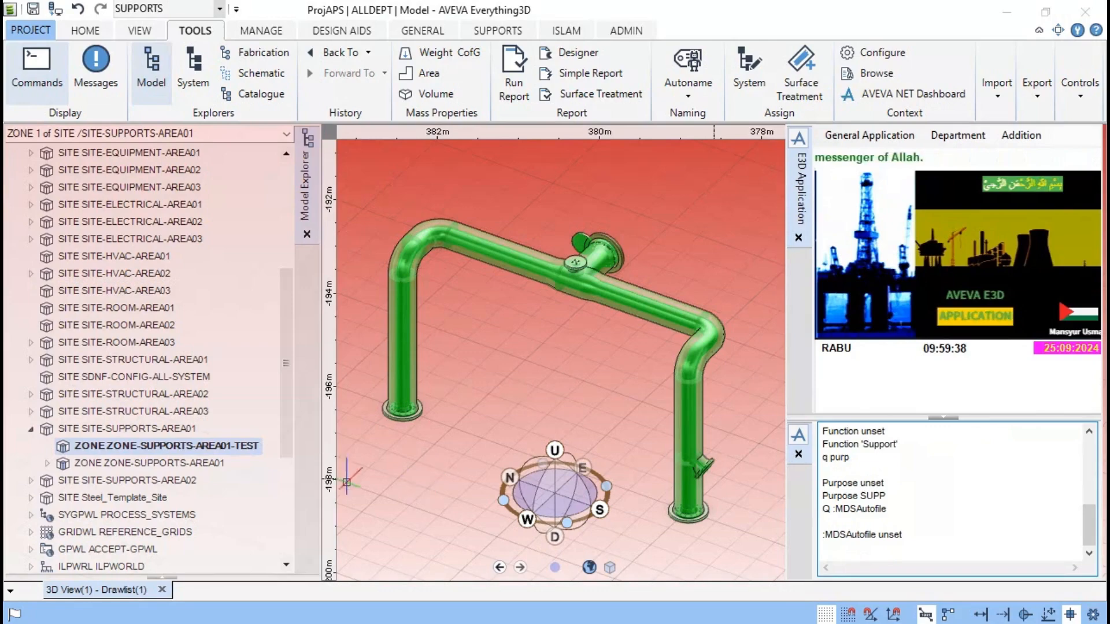
Step: Query :MDSAutofile on the existing zone ZONE-SUPPORTS-AREA01 and highlight the naming file path in the reply
left_click(166, 463)
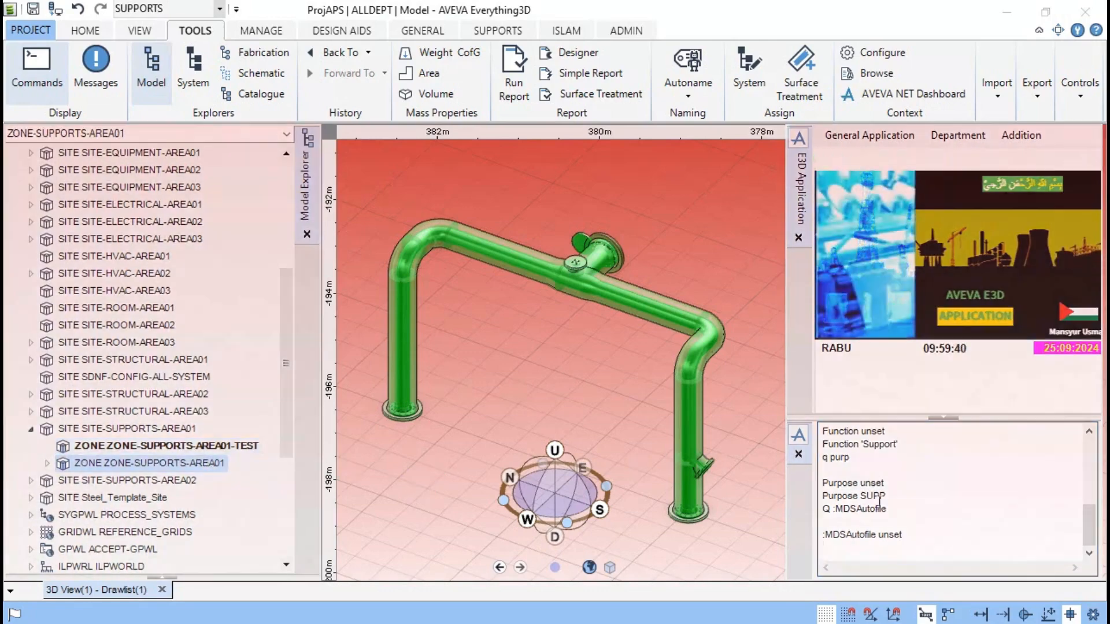
left_click(905, 510)
key("Return")
key("Return")
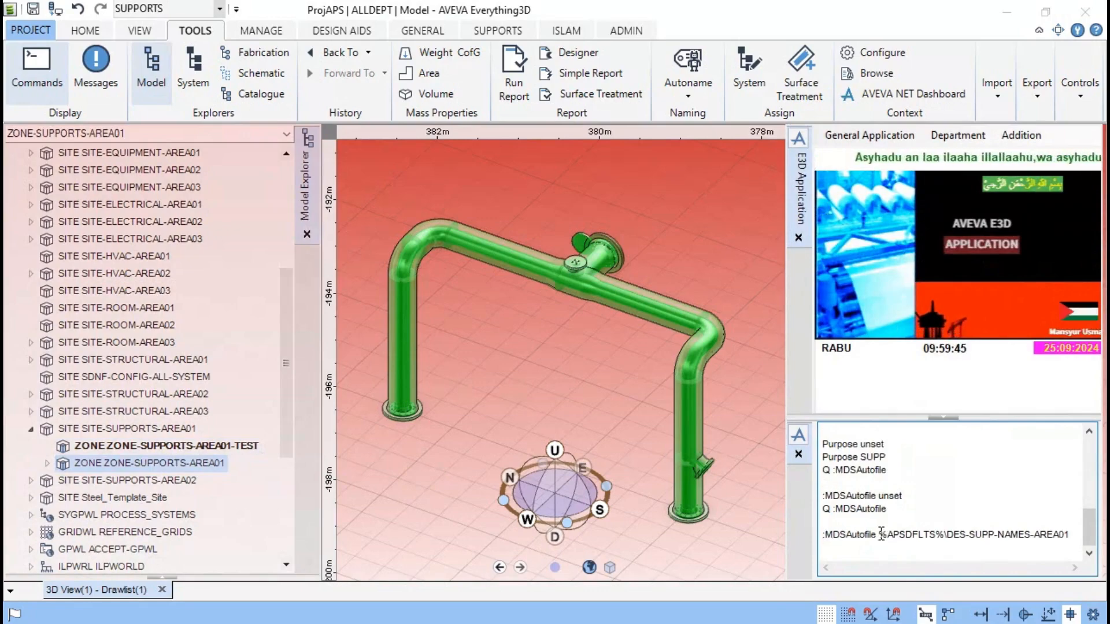
left_click_drag(877, 534, 1074, 534)
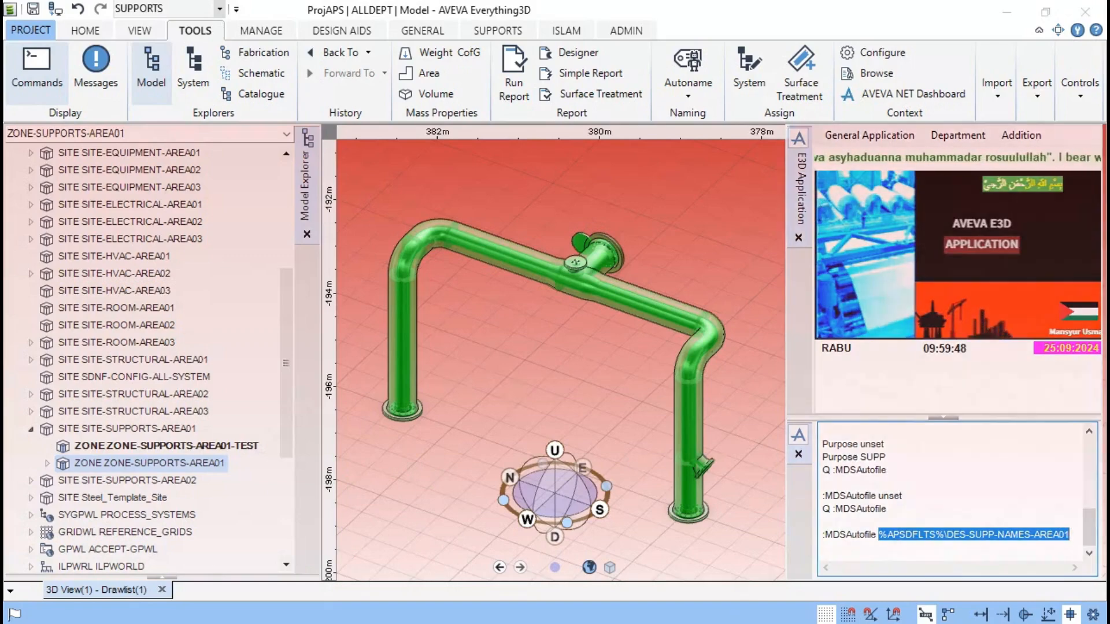
Step: Switch to File Explorer in a maximized window and open USB Drive (D:)
left_click(8, 623)
right_click(9, 622)
left_click(77, 506)
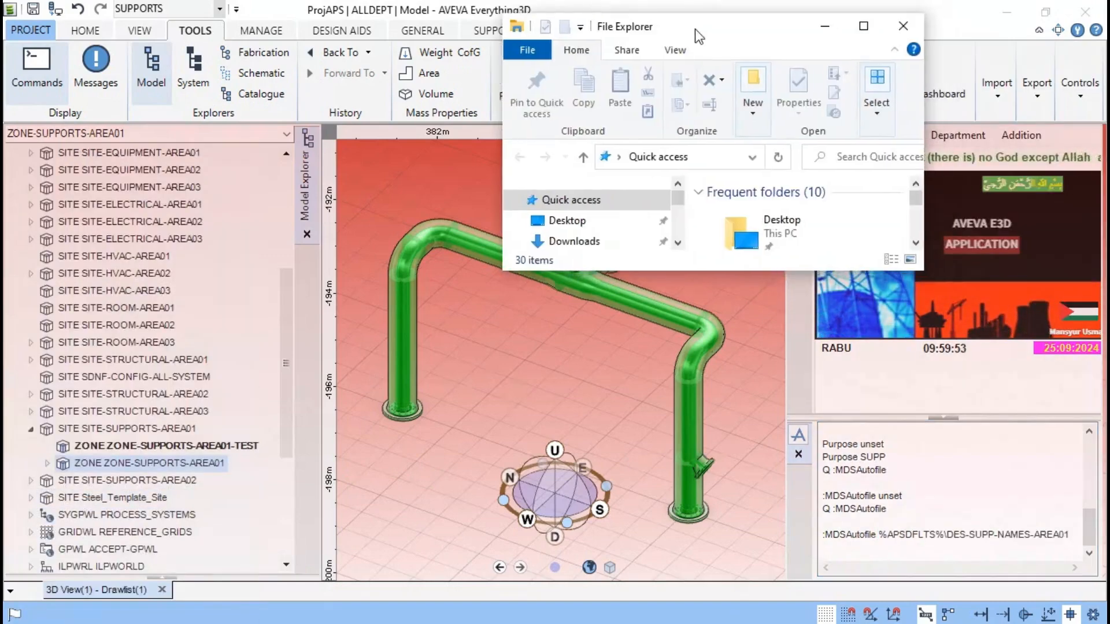
scroll(300, 470, "down", 3)
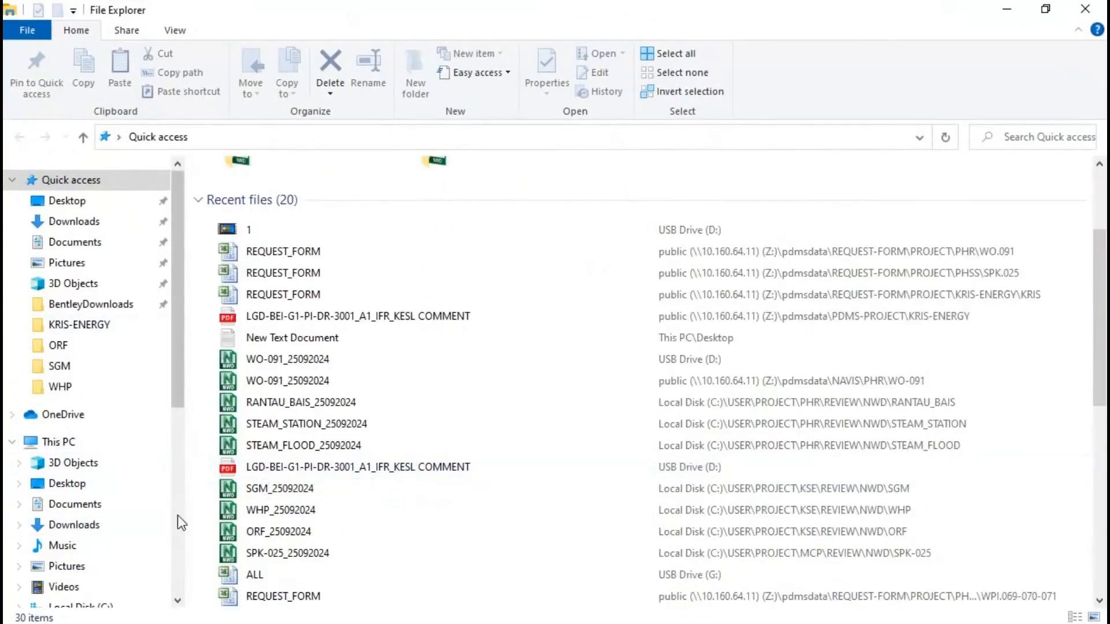
left_click(70, 444)
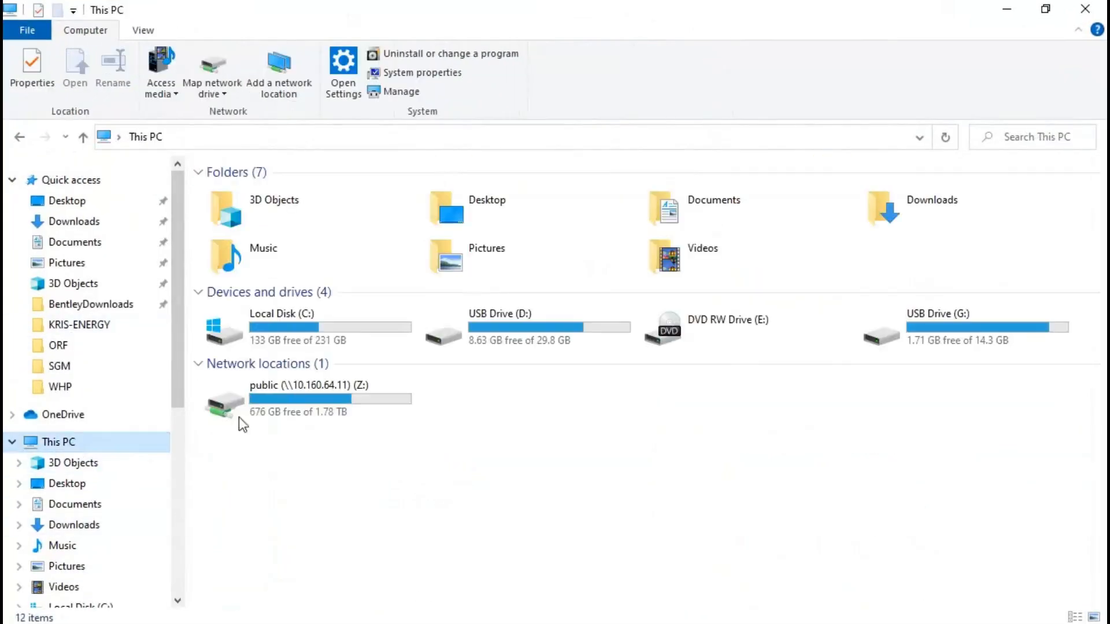
left_click(524, 324)
double_click(522, 327)
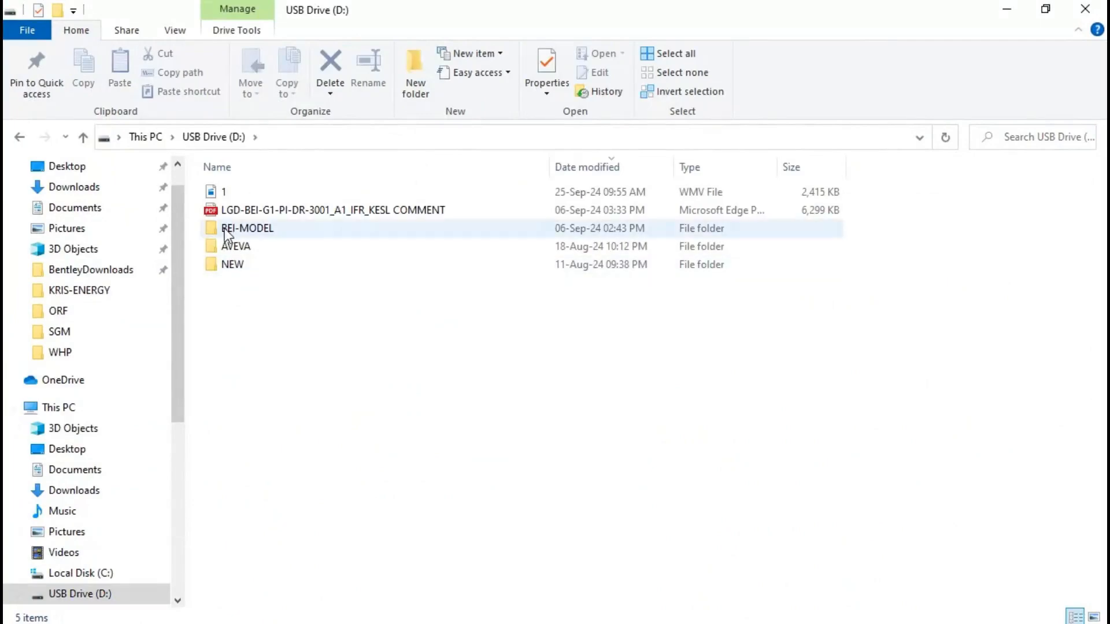
Step: Browse from the AVEVA folder through PRAYING_PALESTINE, E3D.2.1, Projects, E3D2.1 and AvevaPlantSample to the support naming files in apsdflts
double_click(234, 250)
double_click(246, 210)
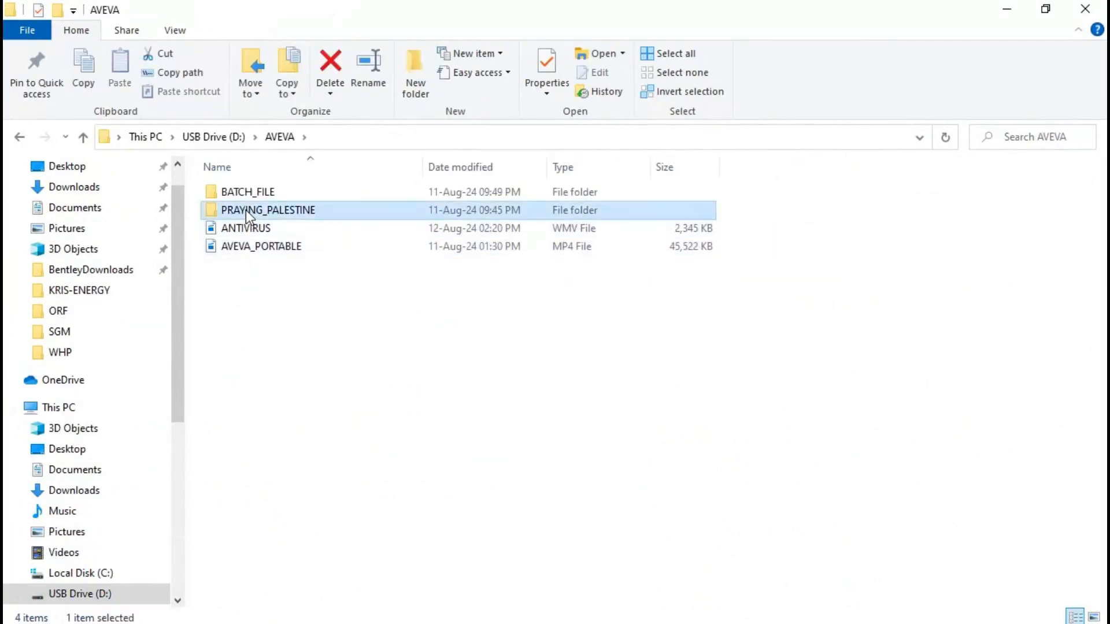
double_click(238, 211)
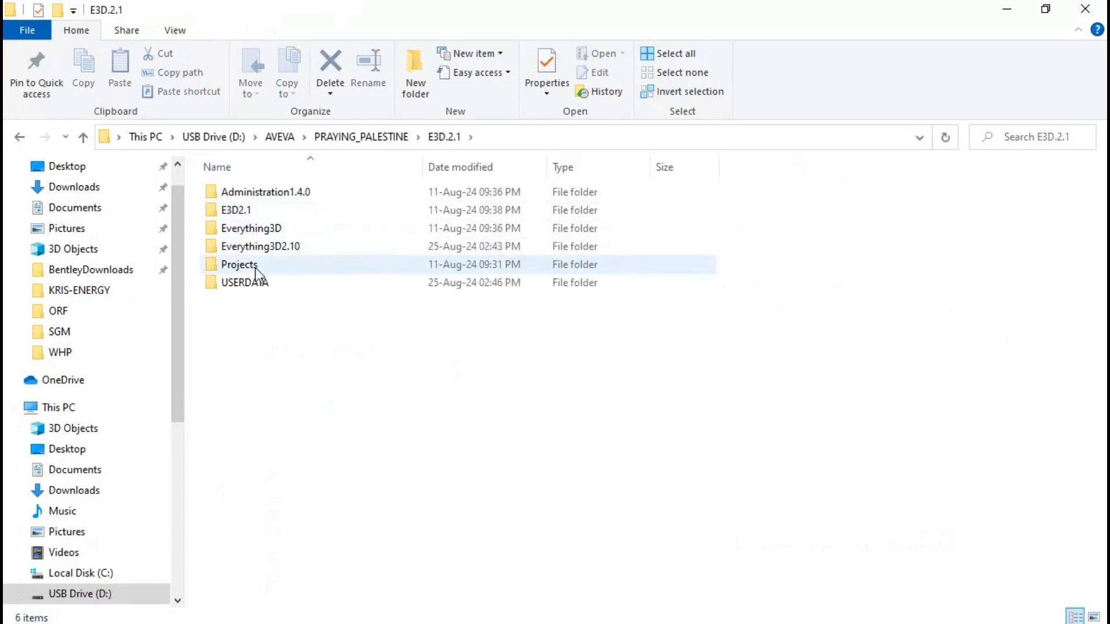
double_click(249, 265)
double_click(234, 192)
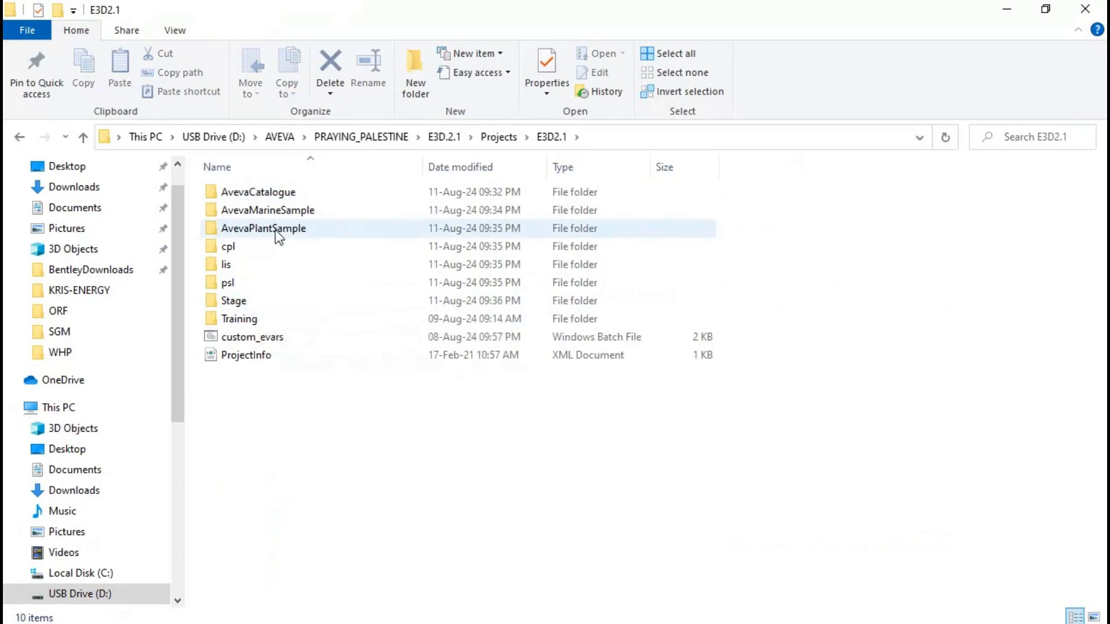
double_click(277, 231)
left_click(245, 211)
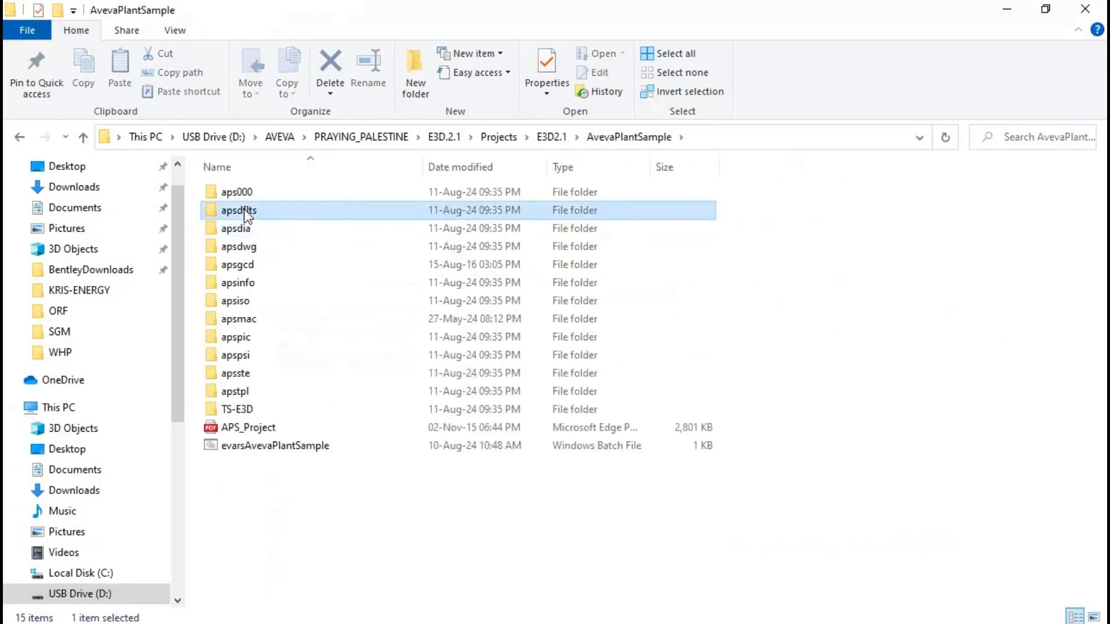
double_click(244, 209)
scroll(414, 352, "down", 2)
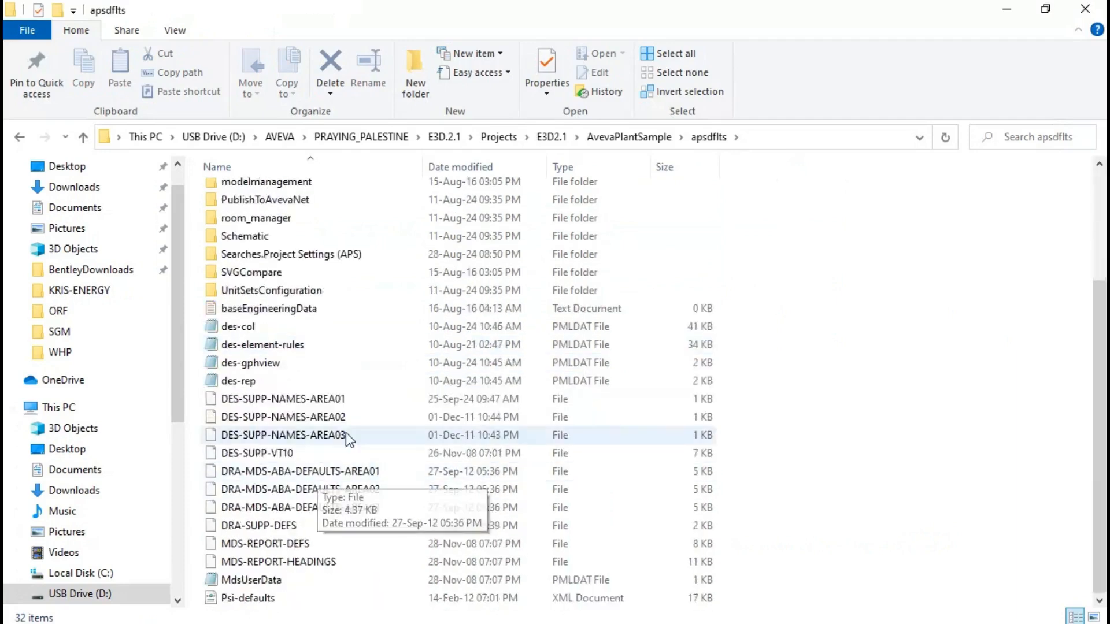
Step: Duplicate the file DES-SUPP-NAMES-AREA02 within the apsdflts folder
left_click(337, 418)
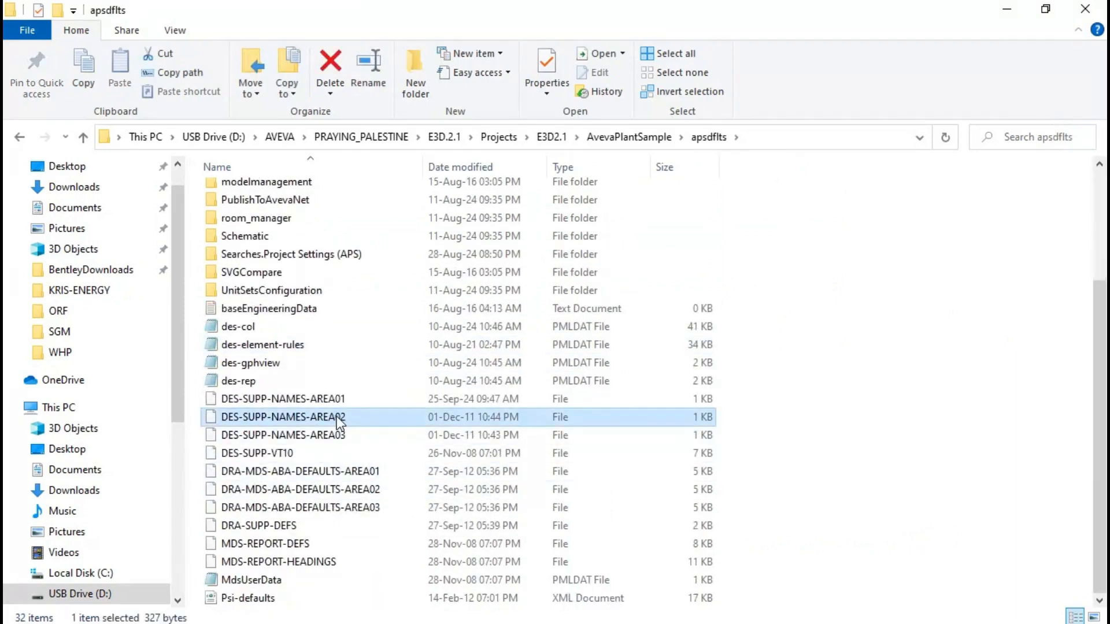
right_click(302, 420)
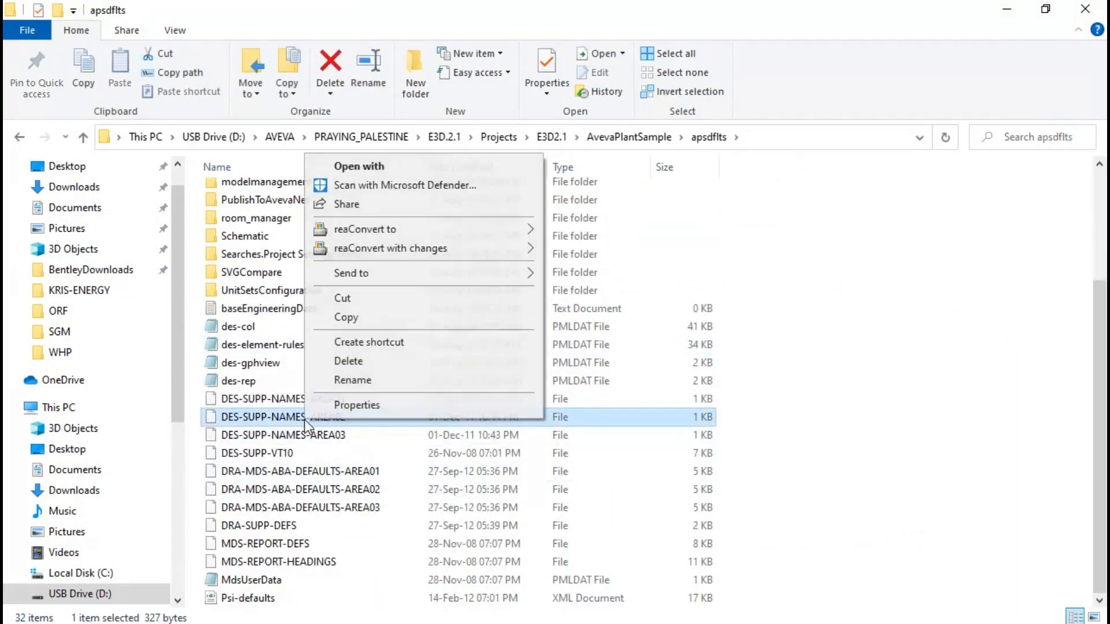
left_click(354, 317)
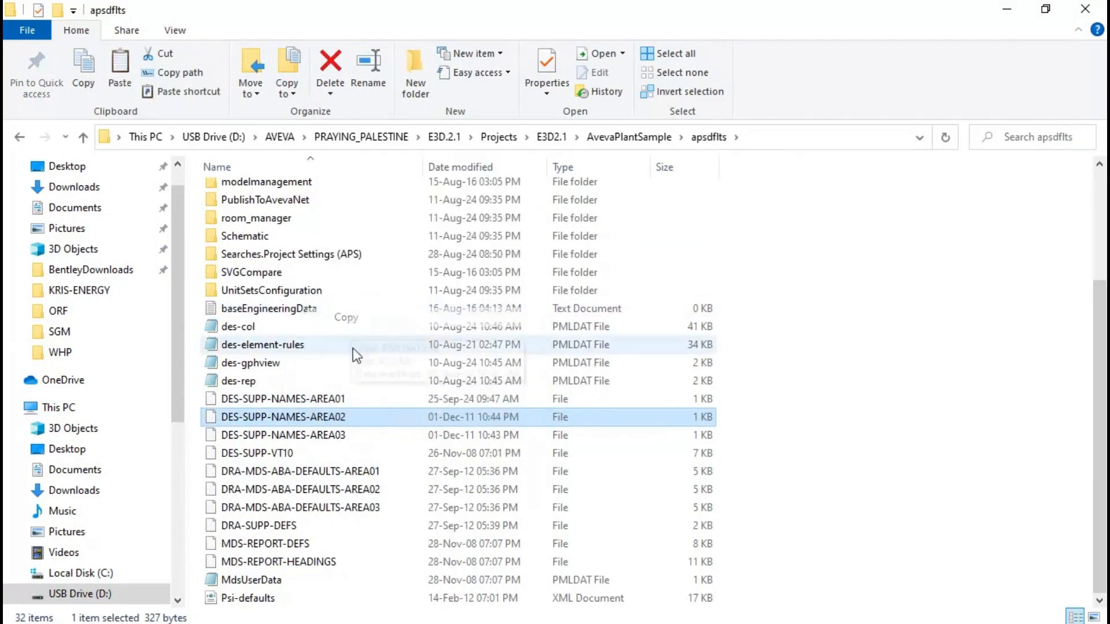
right_click(367, 377)
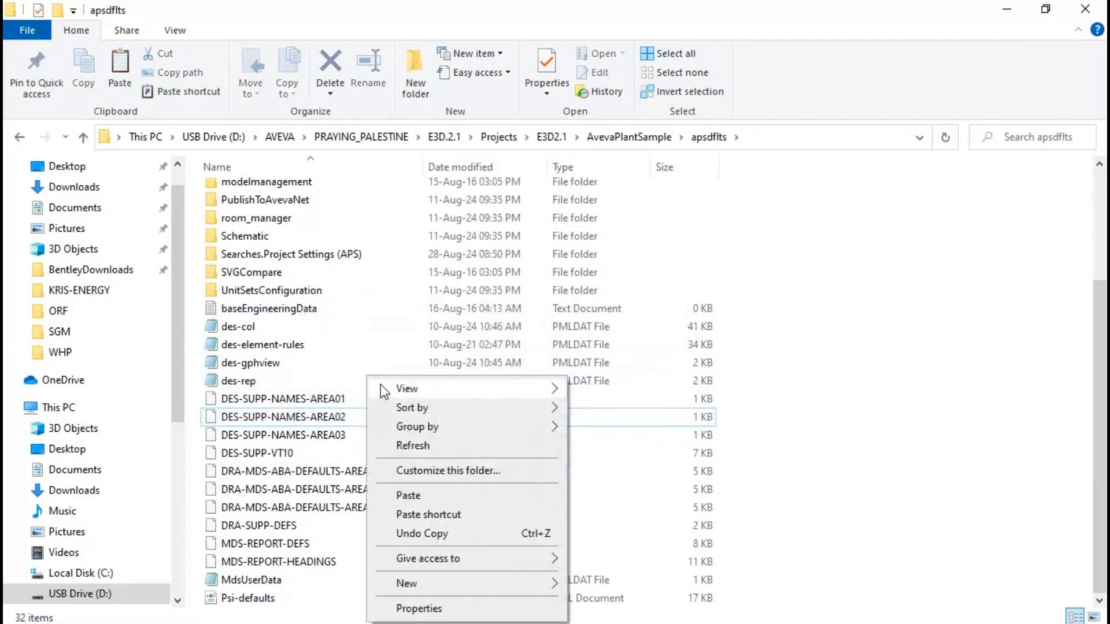
left_click(410, 497)
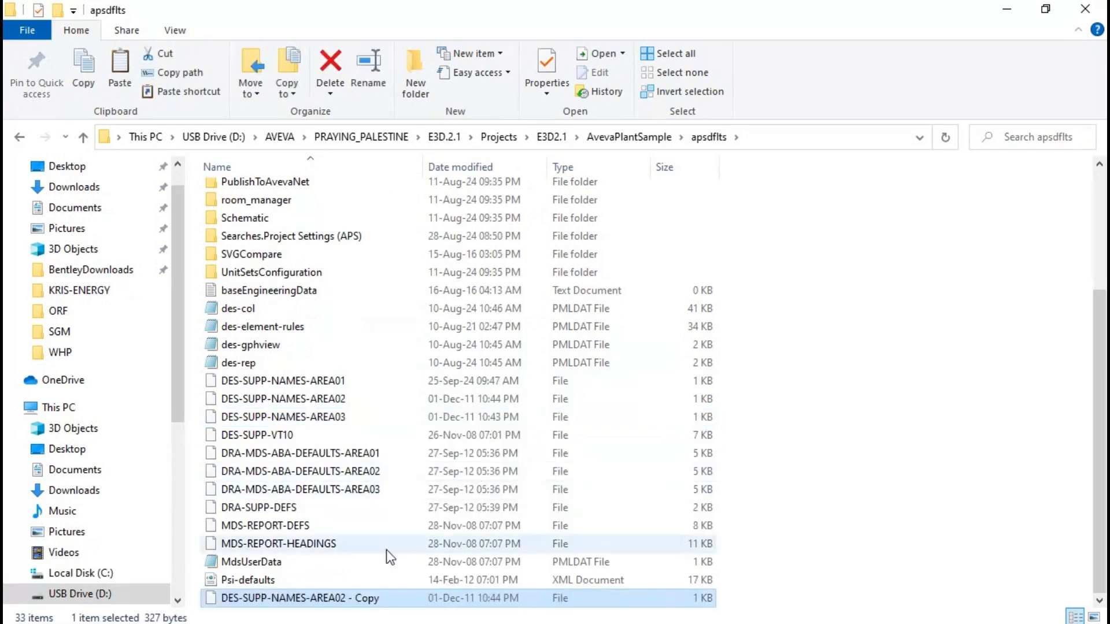
Step: Rename the copied naming file as DES-SUPP-NAMES-AREA02-TEST
right_click(368, 601)
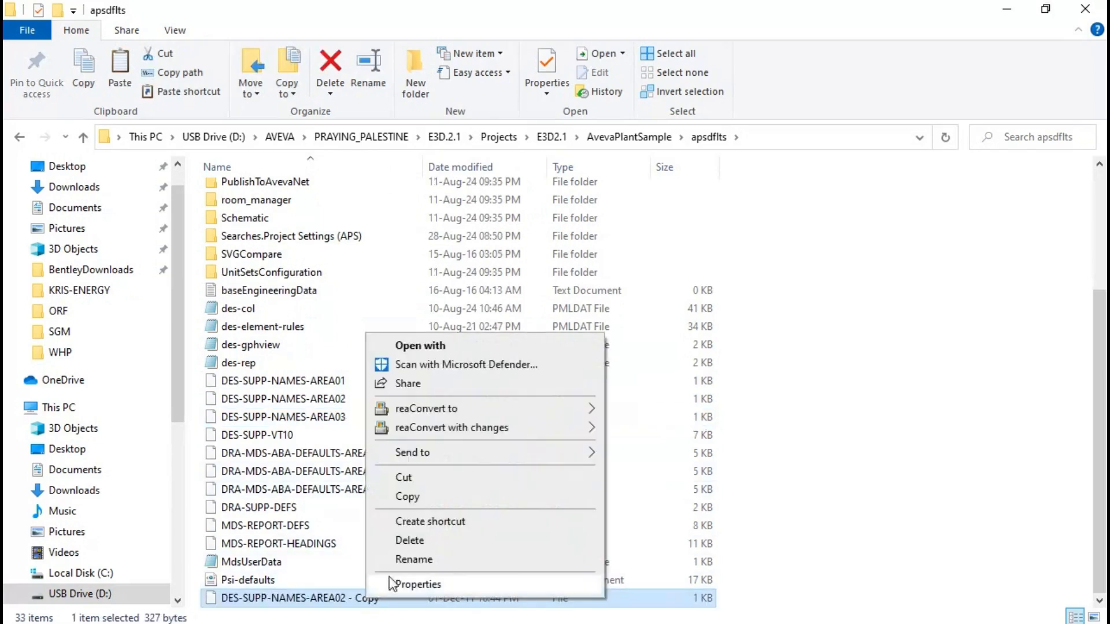
left_click(411, 557)
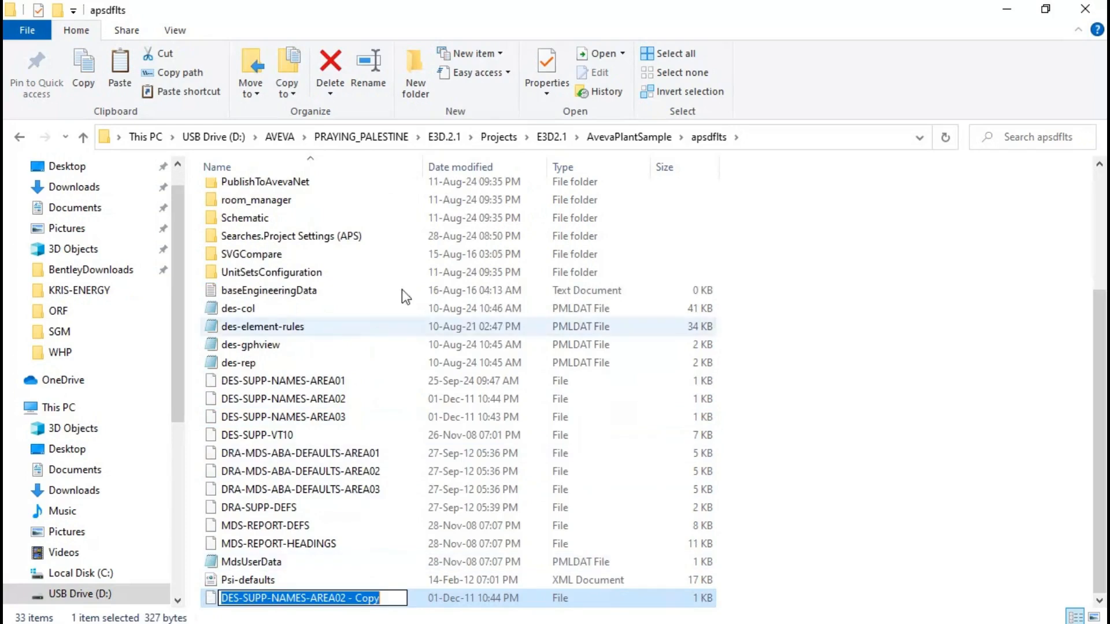
left_click(347, 601)
key("BackSpace")
left_click_drag(350, 600, 437, 598)
key("Delete")
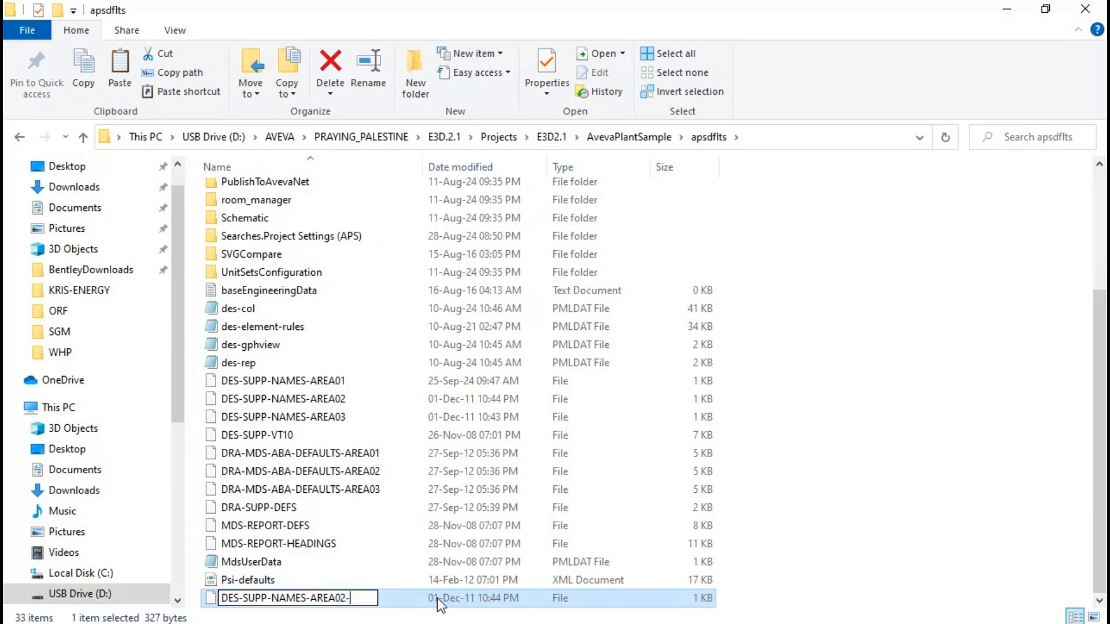
type("TEST")
left_click(393, 454)
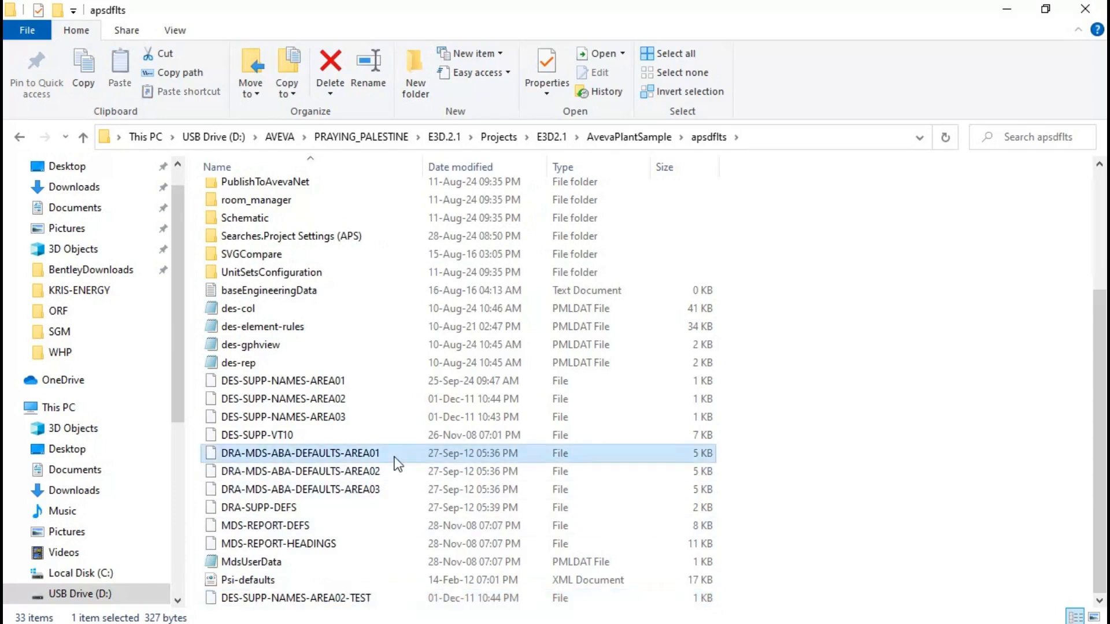
Step: Open DES-SUPP-NAMES-AREA02-TEST in Notepad and maximize its window
right_click(320, 599)
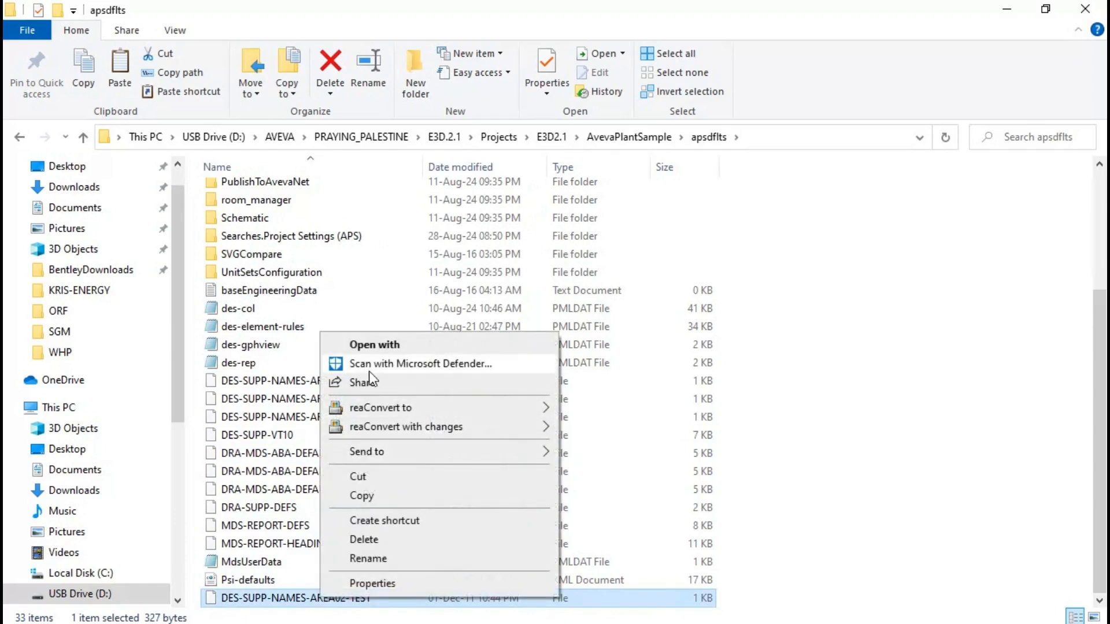
right_click(279, 598)
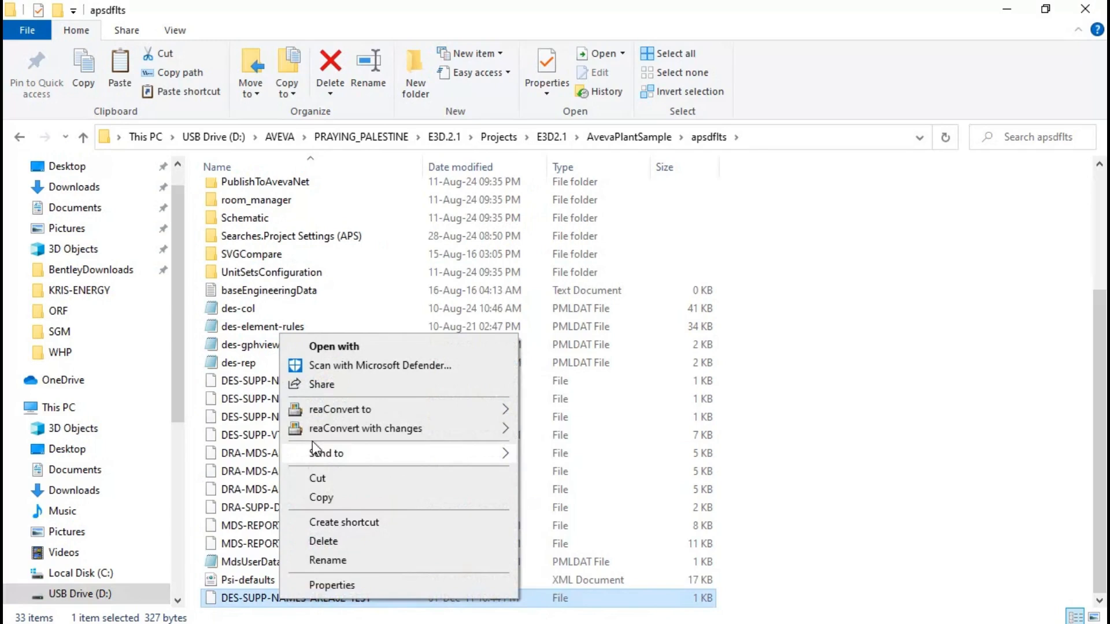
left_click(336, 346)
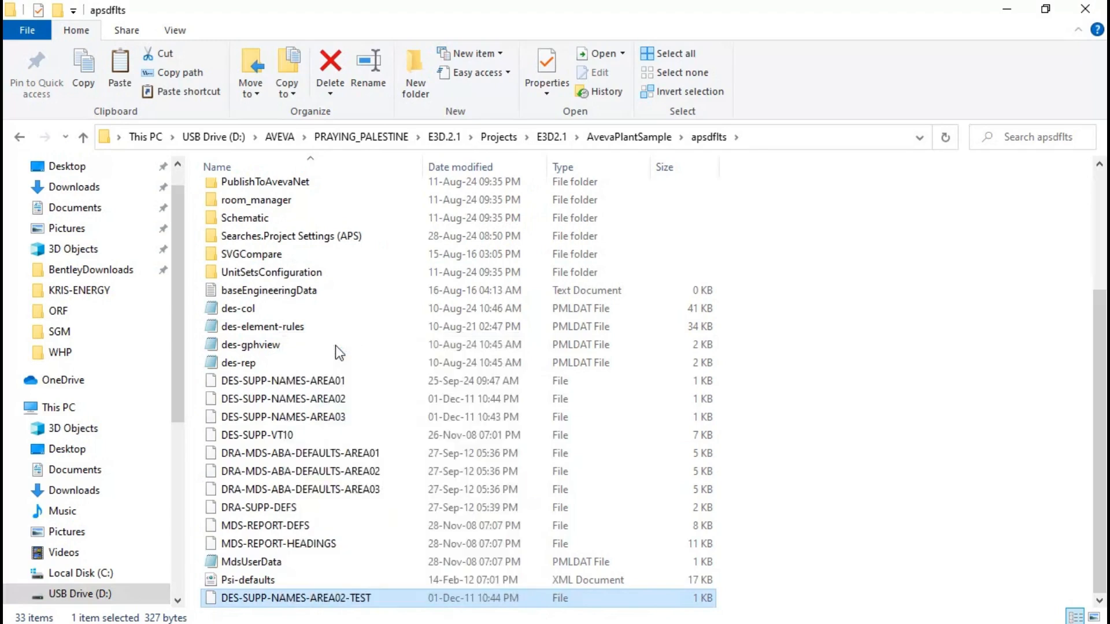
double_click(473, 406)
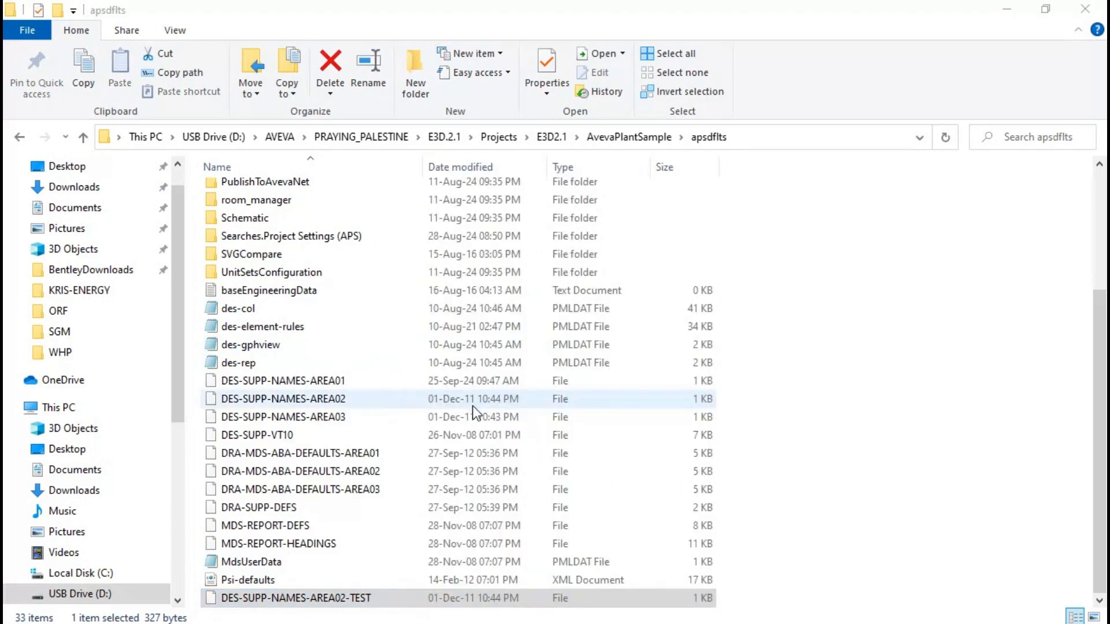
left_click_drag(1089, 62, 468, 67)
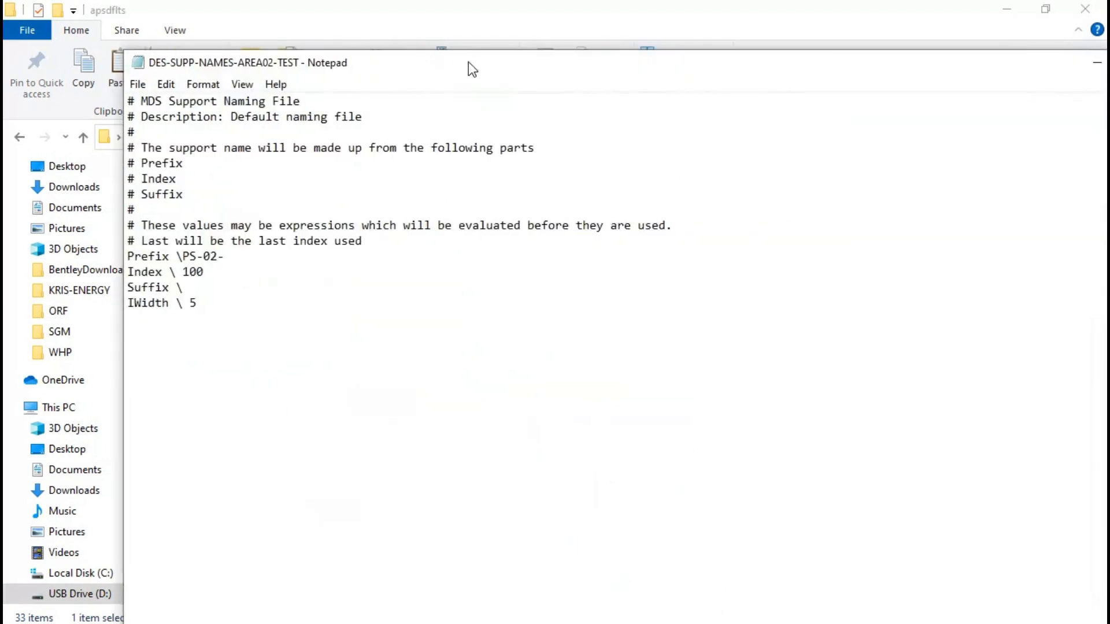
double_click(468, 67)
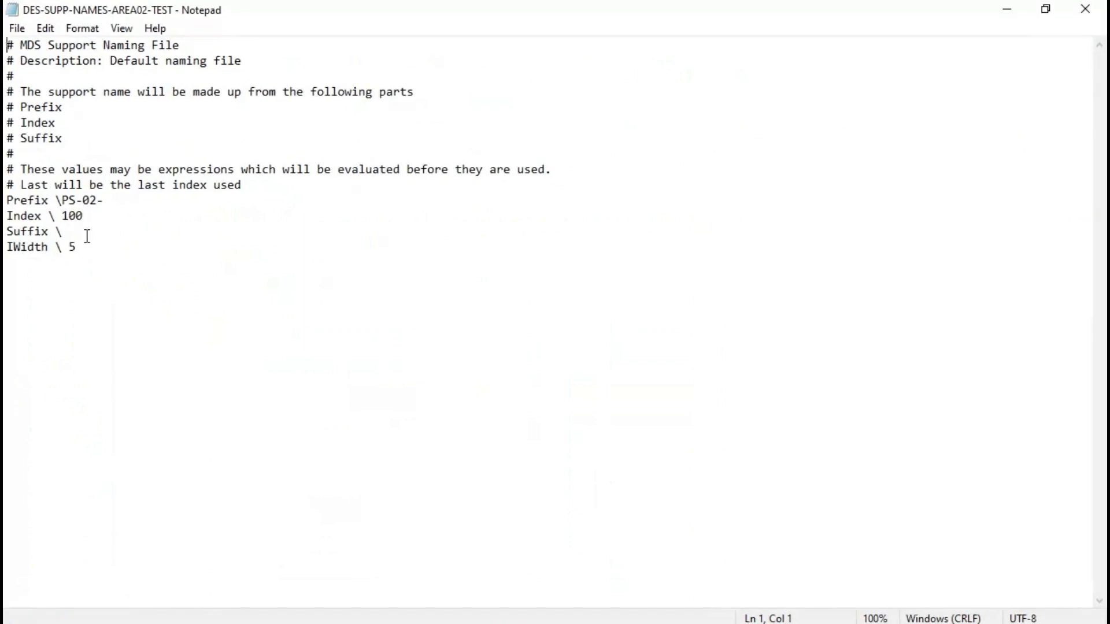
Step: Set the Index to 0 and the Prefix to PS-02-TEST in the support naming file
left_click_drag(63, 220, 90, 221)
type("0")
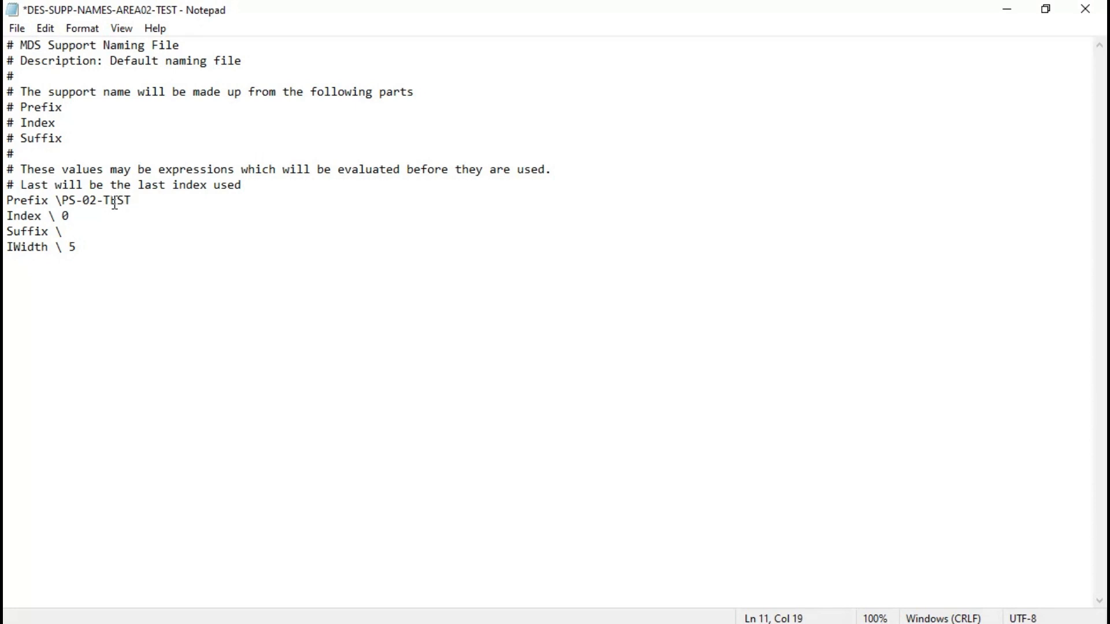
Step: Add a trailing hyphen so the Prefix reads PS-02-TEST-, save the naming file and close it
left_click_drag(5, 202, 134, 202)
left_click(10, 217)
left_click_drag(87, 252, 14, 254)
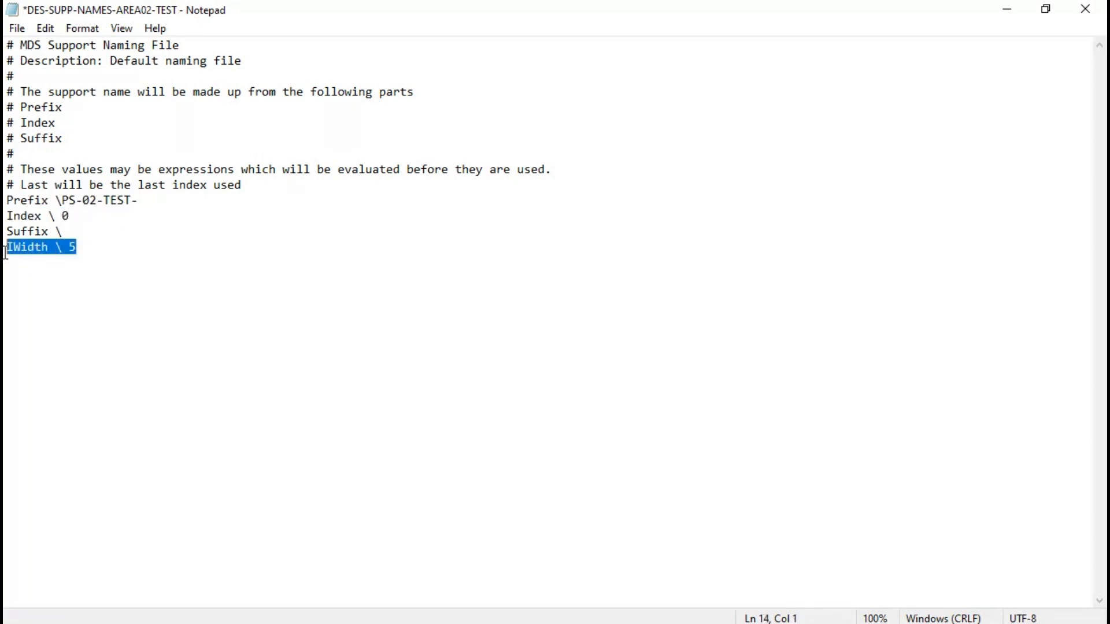
left_click(17, 29)
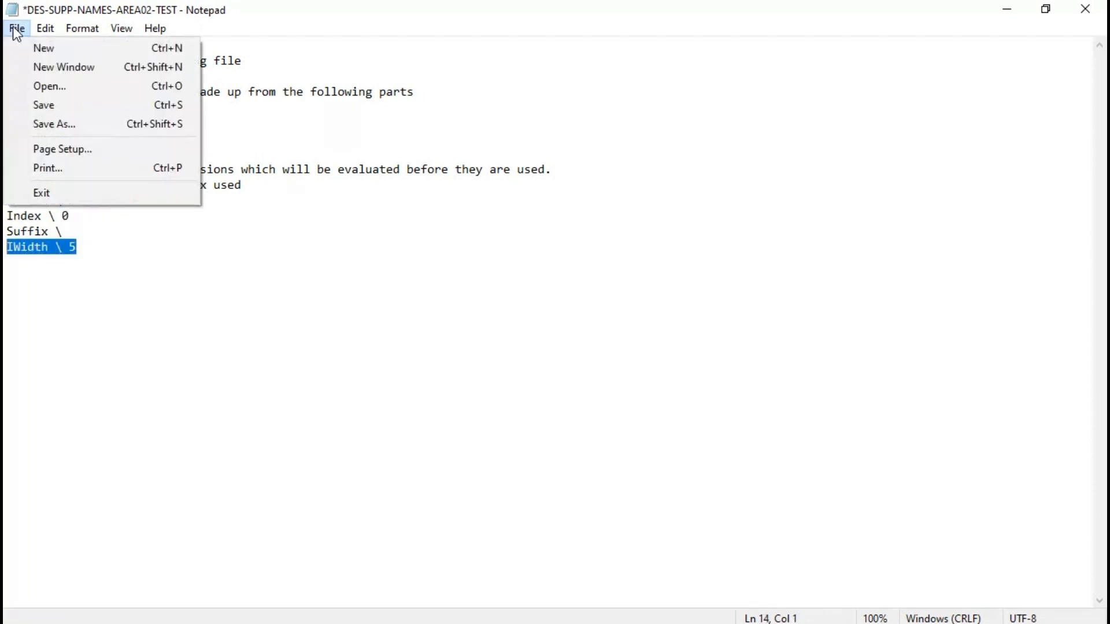
left_click(42, 102)
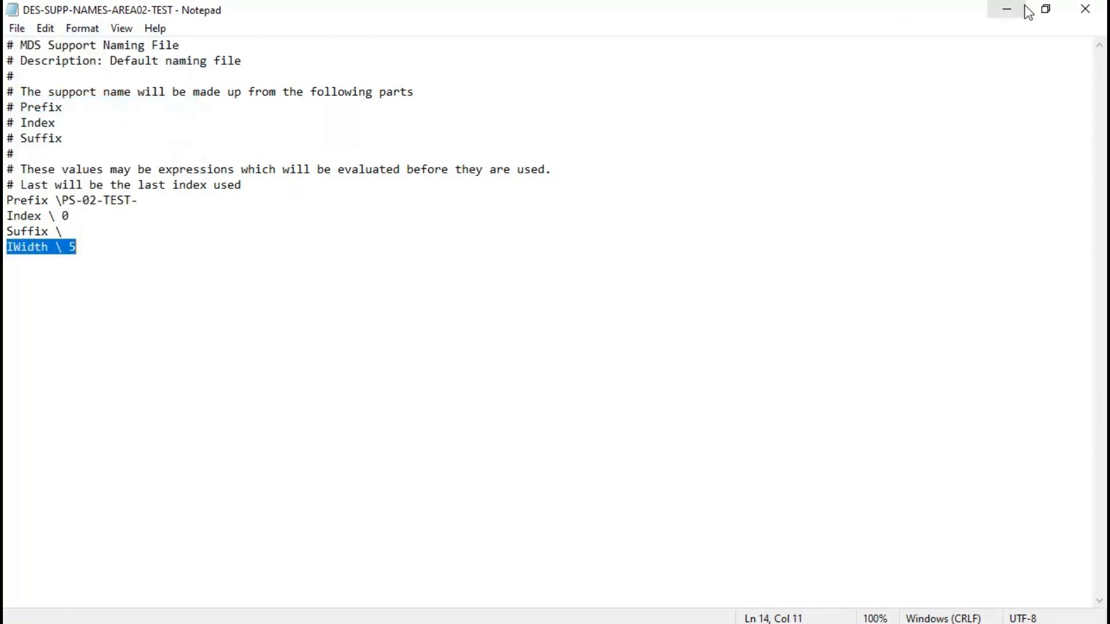
left_click(1085, 9)
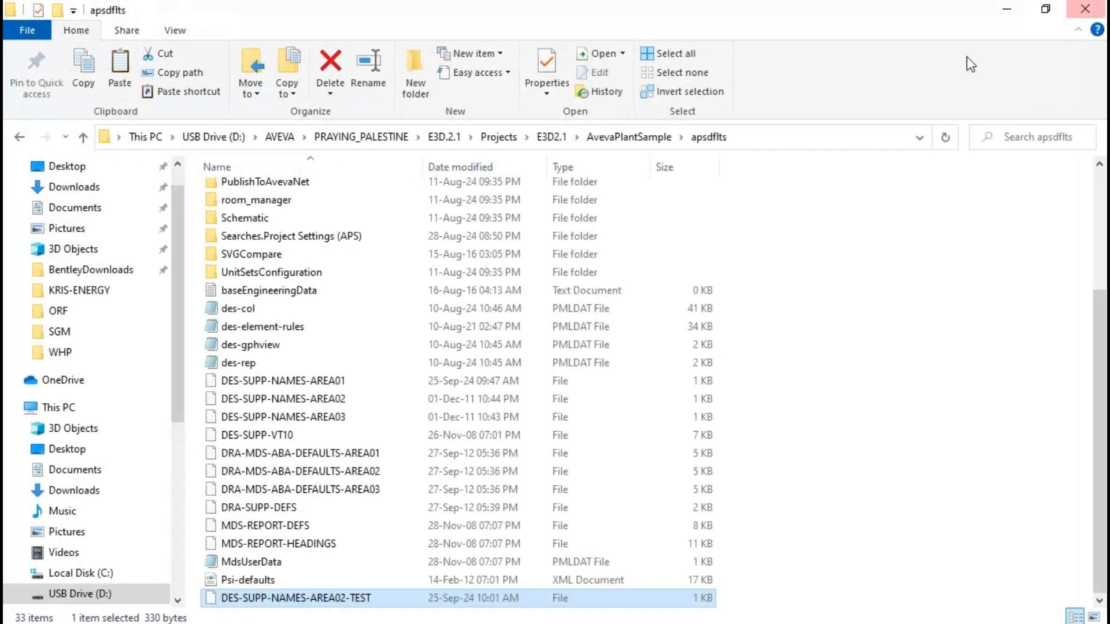
Step: Copy the name of the DES-SUPP-NAMES-AREA02-TEST file without changing it and switch back to AVEVA Everything3D
left_click(759, 139)
key("End")
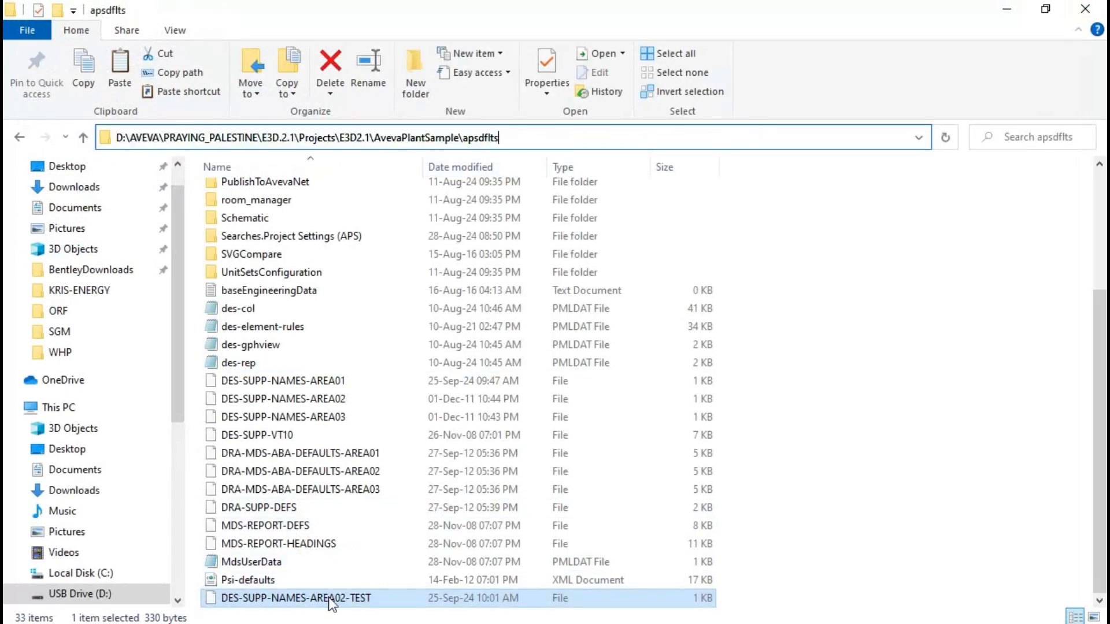
left_click(328, 598)
right_click(329, 598)
left_click(382, 558)
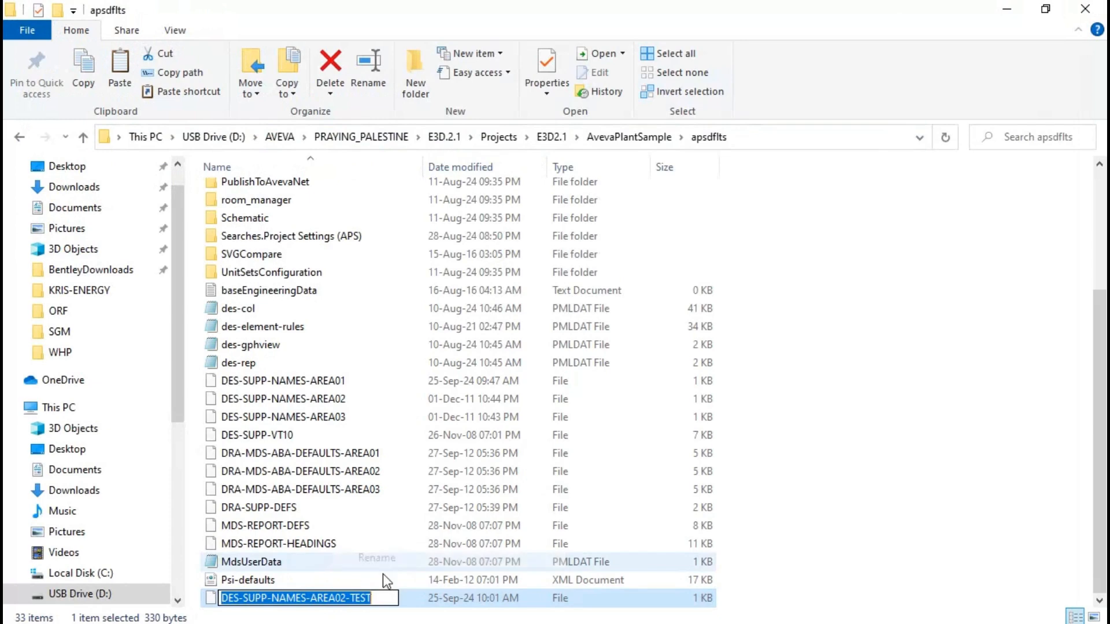
right_click(355, 598)
left_click(410, 422)
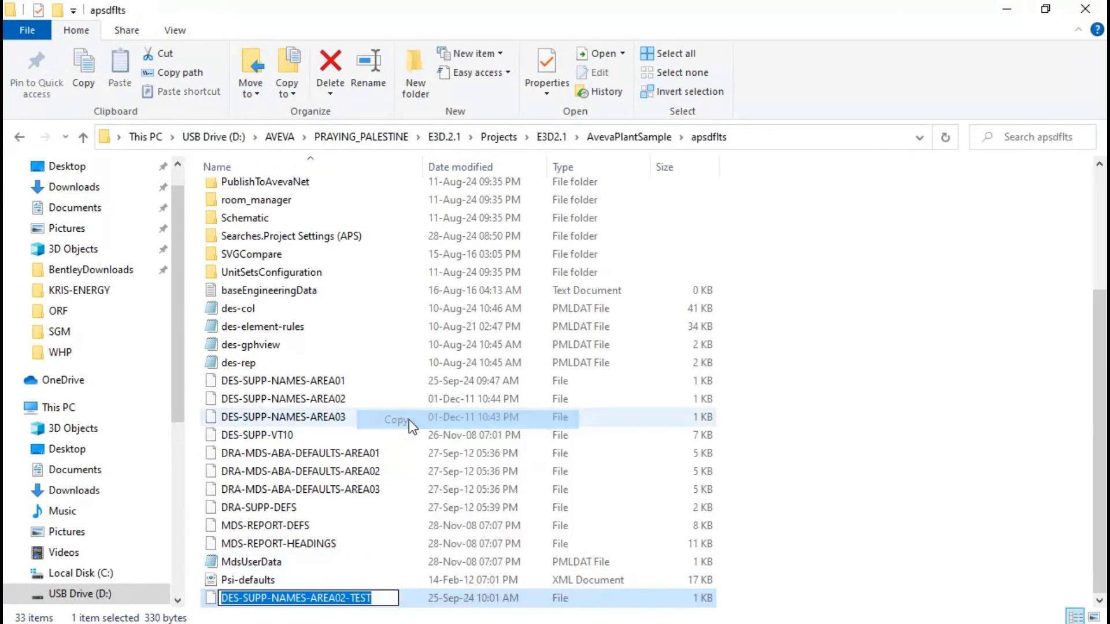
key("Return")
left_click(1006, 9)
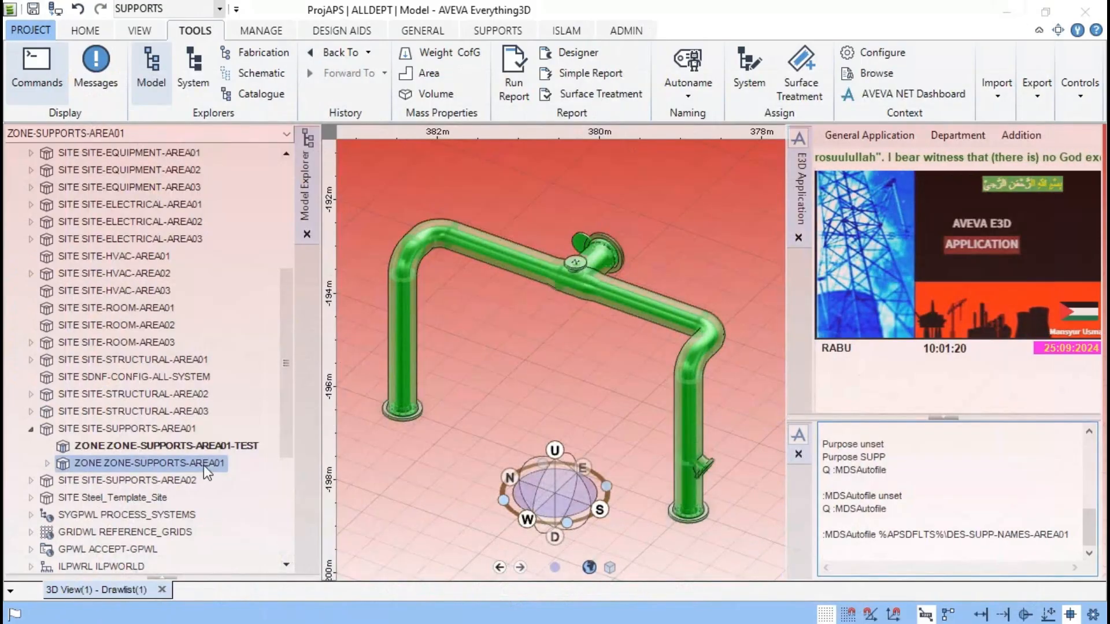
Step: Undock and widen the command window and query the :MDSAutofile attribute of ZONE-SUPPORTS-AREA01-TEST
left_click(168, 445)
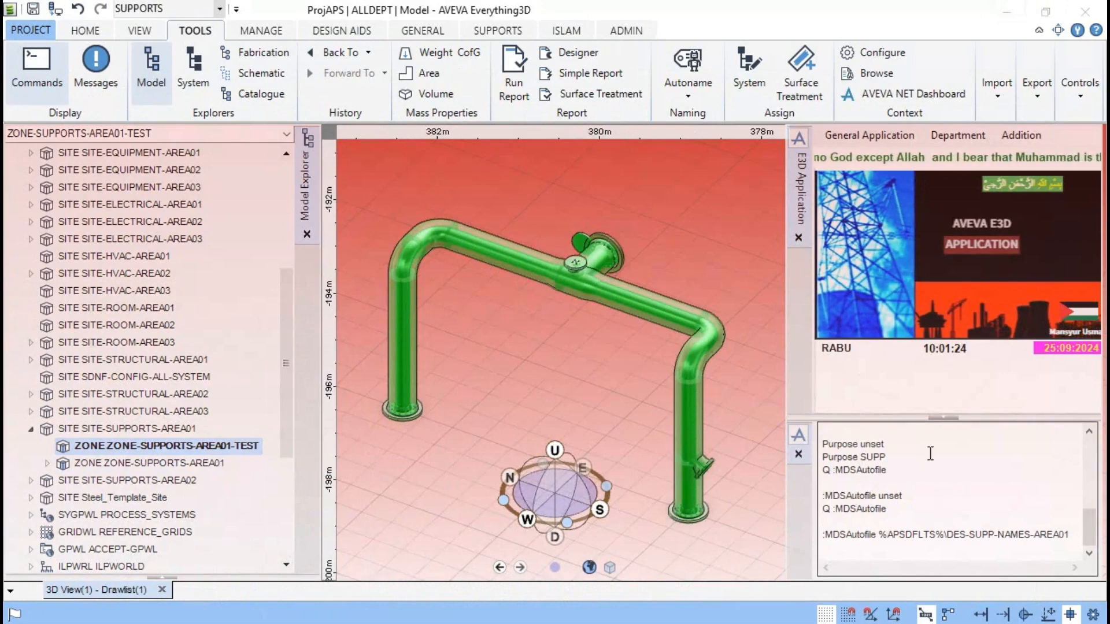
left_click_drag(803, 484, 461, 436)
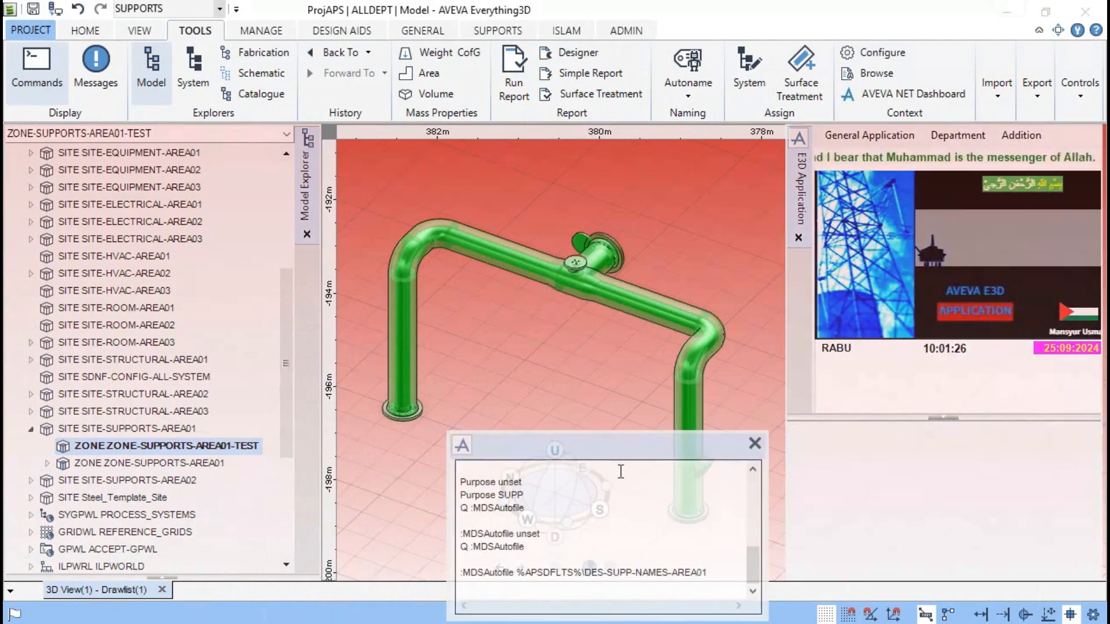
left_click_drag(578, 444, 393, 341)
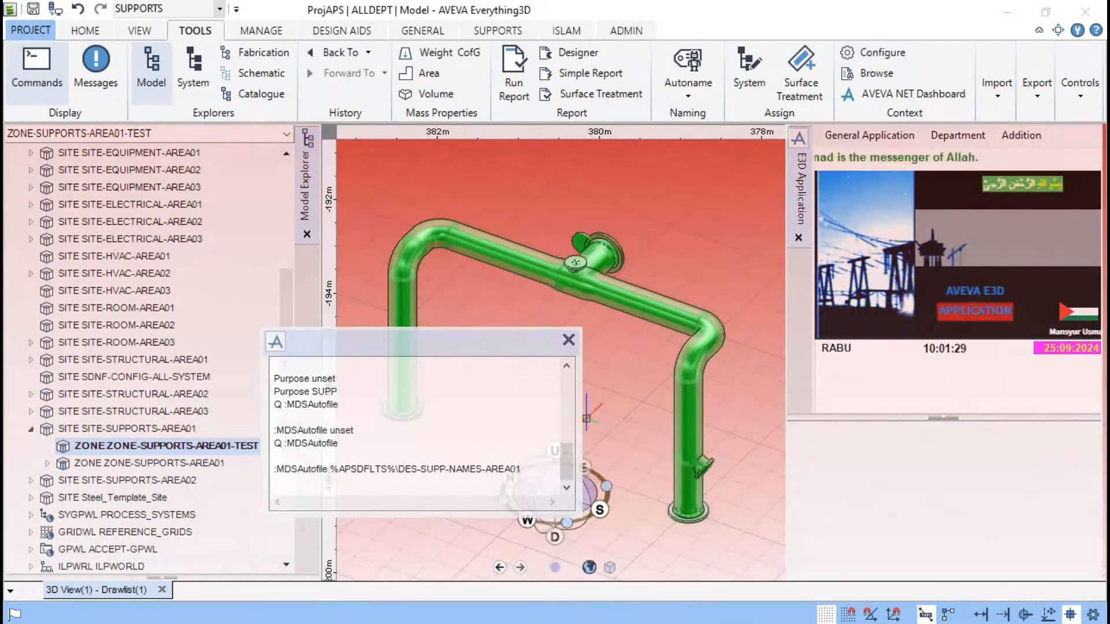
left_click_drag(581, 426, 835, 445)
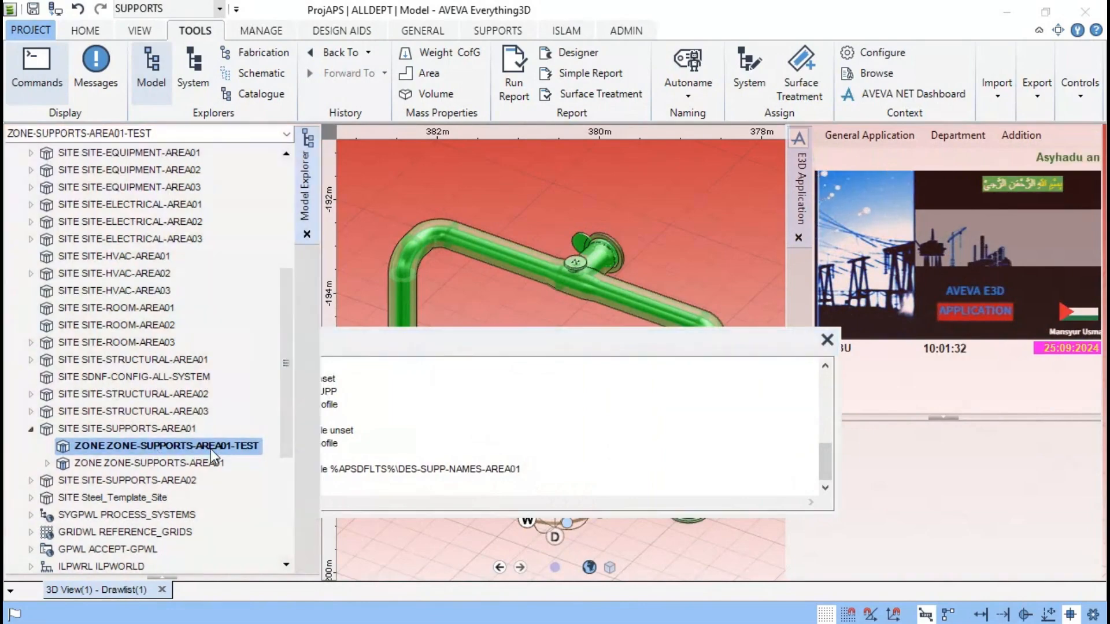
left_click(353, 442)
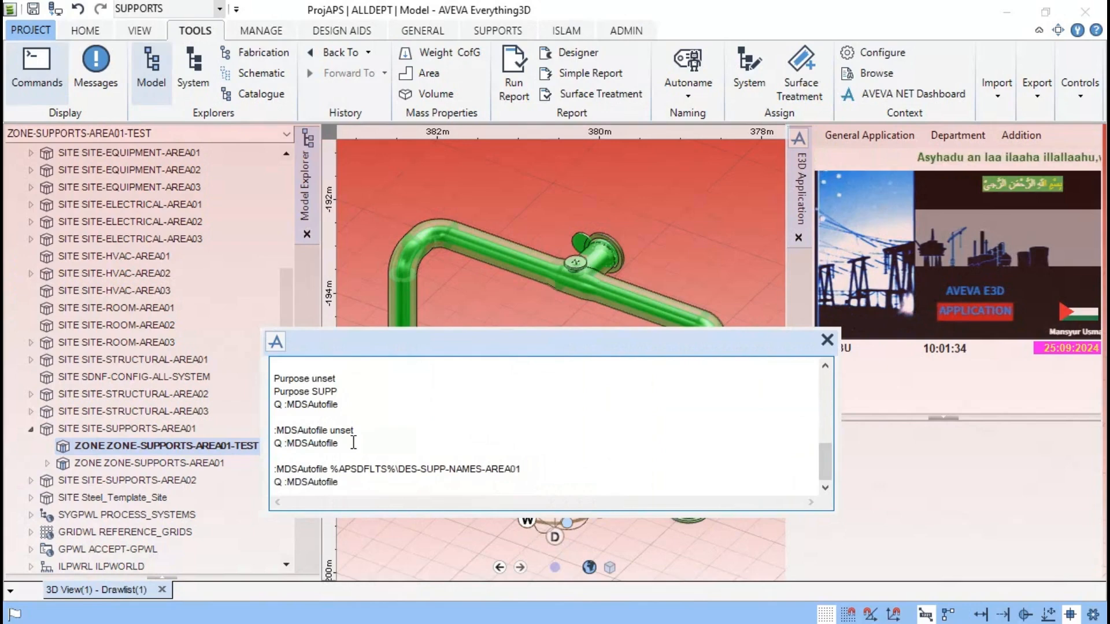
key("Return")
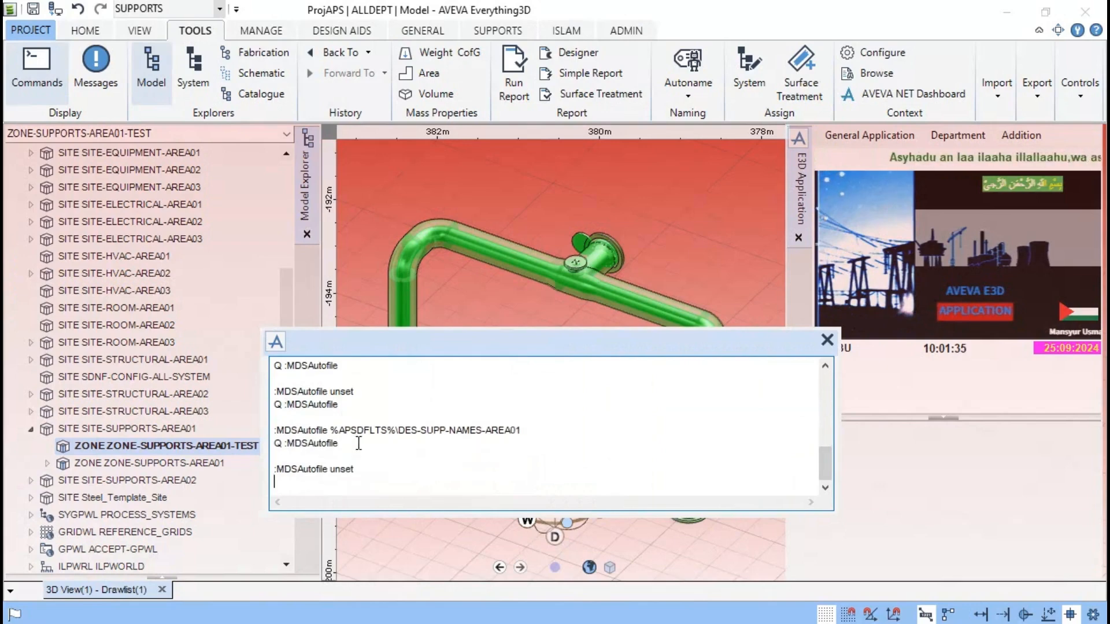
Step: Recall the command :MDSAutofile %APSDFLTS%\DES-SUPP-NAMES-AREA01 for the test zone and insert a single quote before the path
left_click(527, 428)
key("Return")
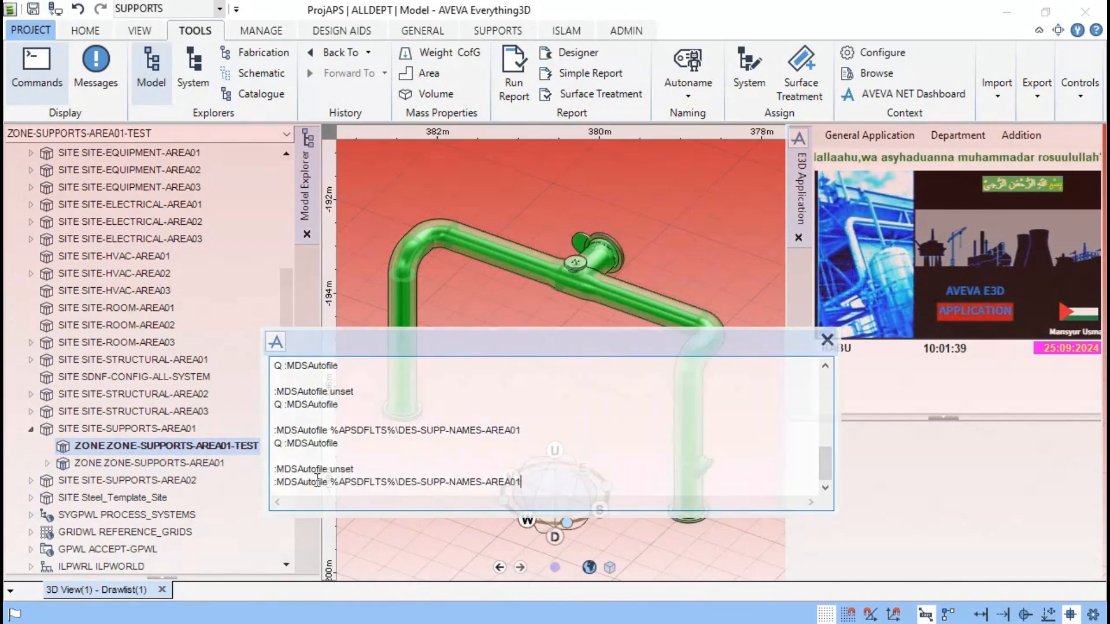
left_click(217, 451)
left_click(327, 487)
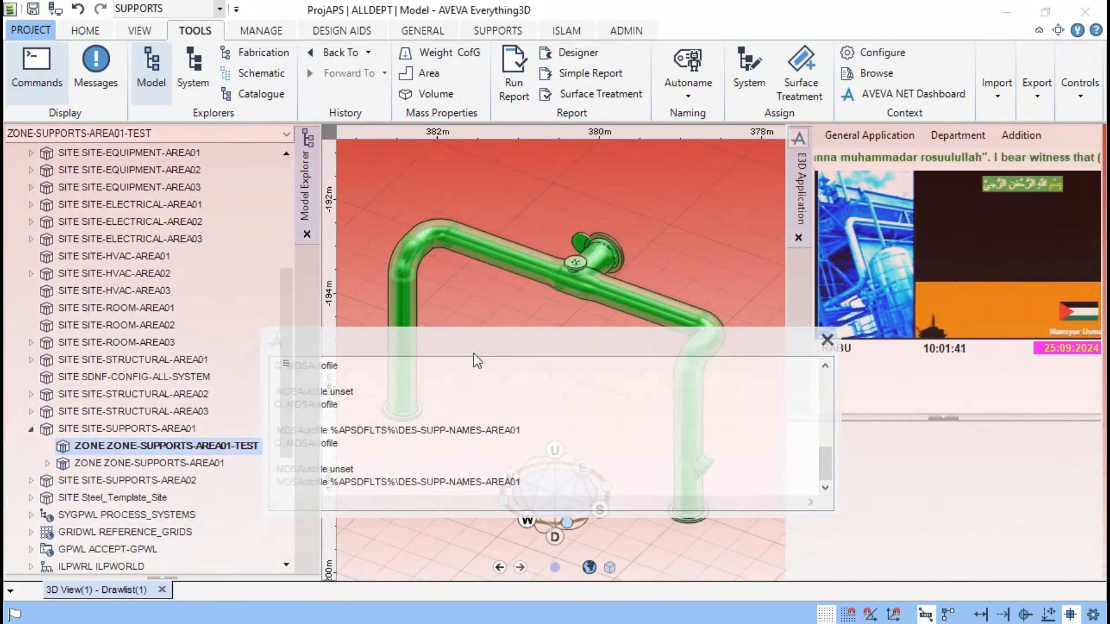
left_click_drag(489, 344, 557, 314)
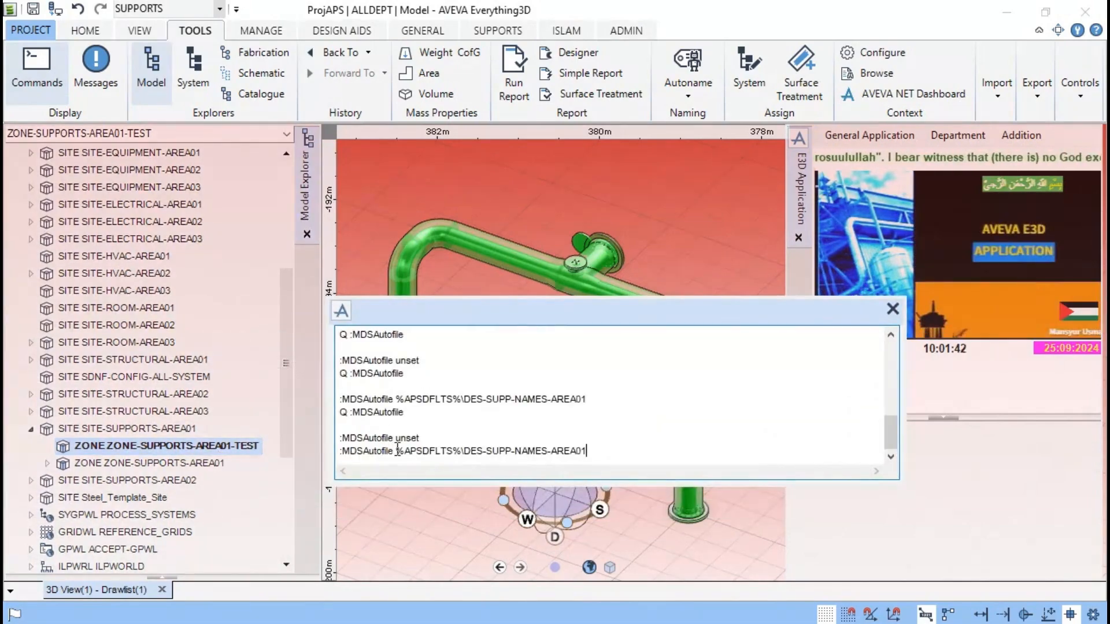
type("'")
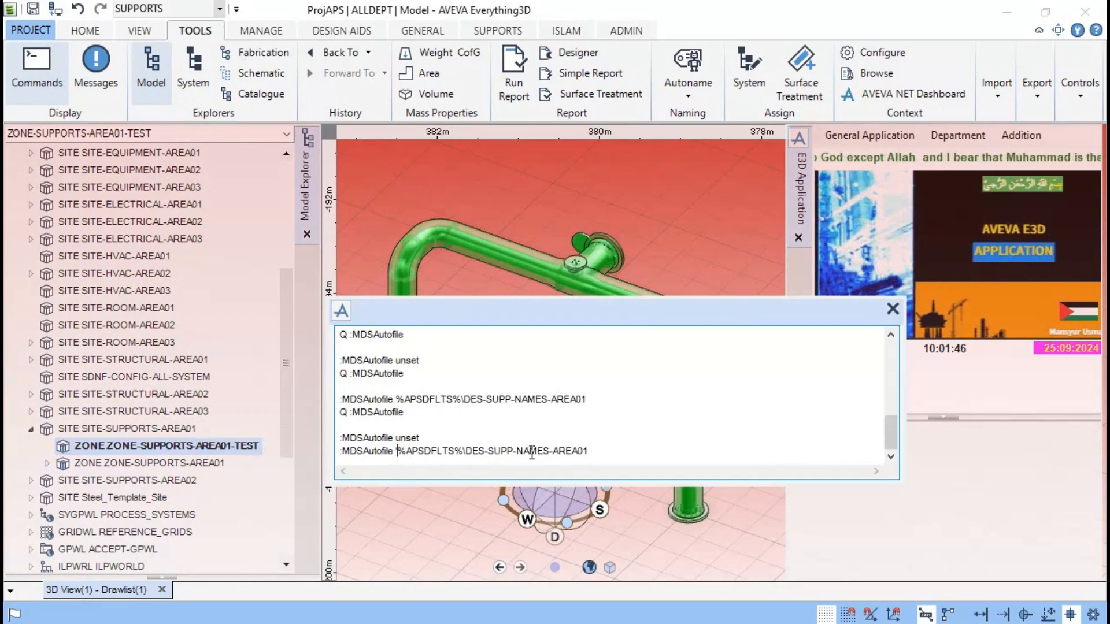
triple_click(599, 450)
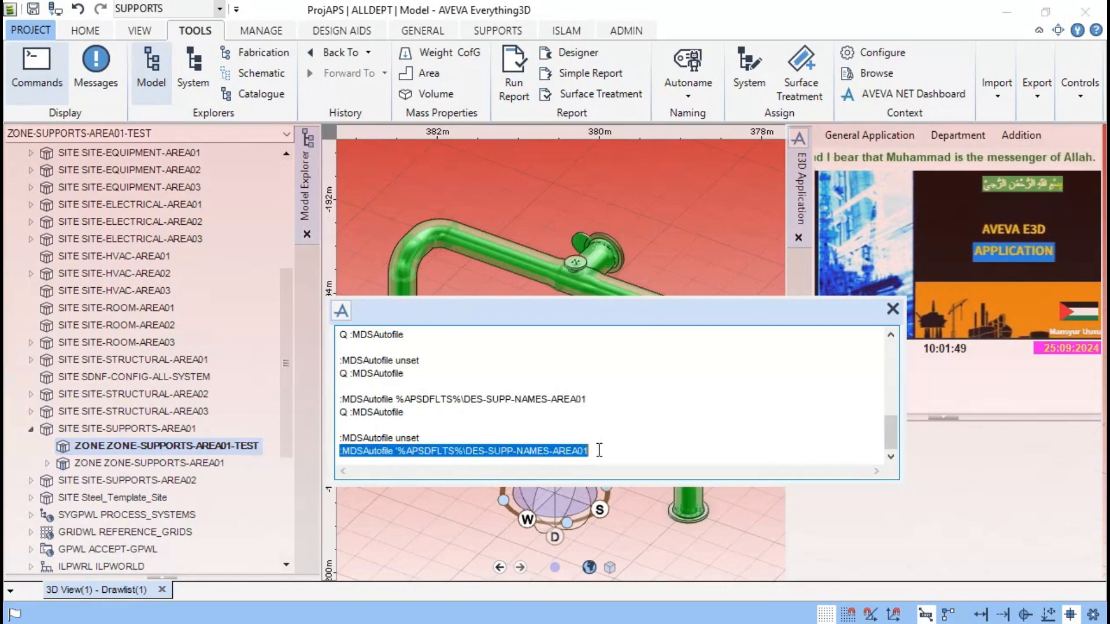
right_click(588, 456)
left_click(467, 451)
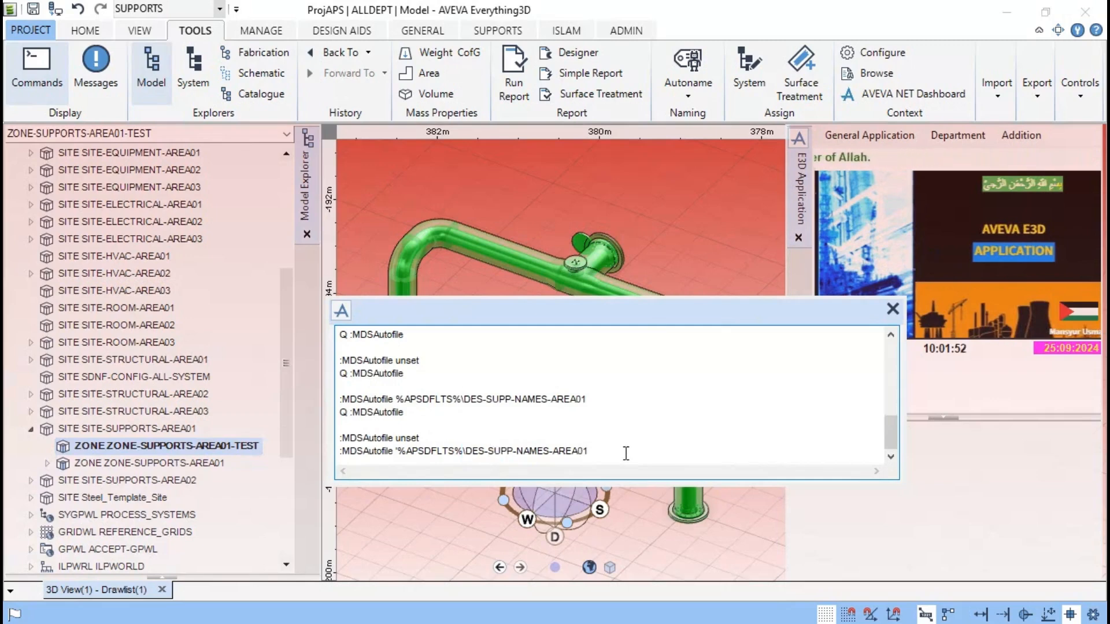
Step: Set the test zone's :MDSAutofile to '%APSDFLTS%\DES-SUPP-NAMES-AREA02-TEST' and save the work
key("BackSpace")
key("BackSpace")
key("BackSpace")
key("BackSpace")
key("BackSpace")
key("BackSpace")
key("BackSpace")
key("BackSpace")
key("BackSpace")
key("BackSpace")
key("BackSpace")
key("BackSpace")
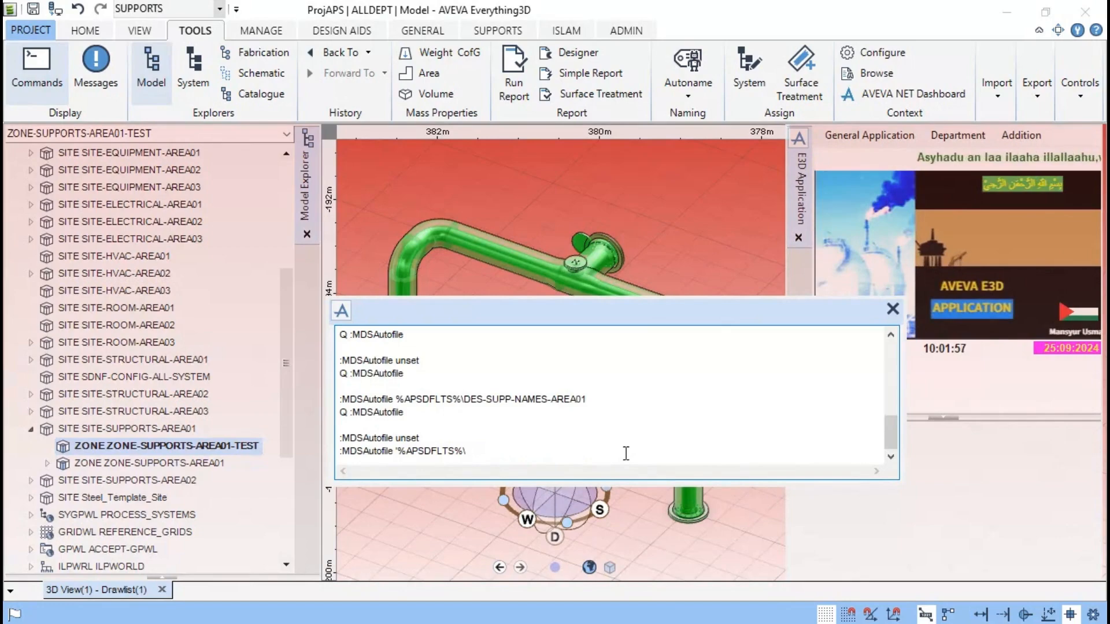
type("DES-SUPP-NAMES-AREA02-TEST")
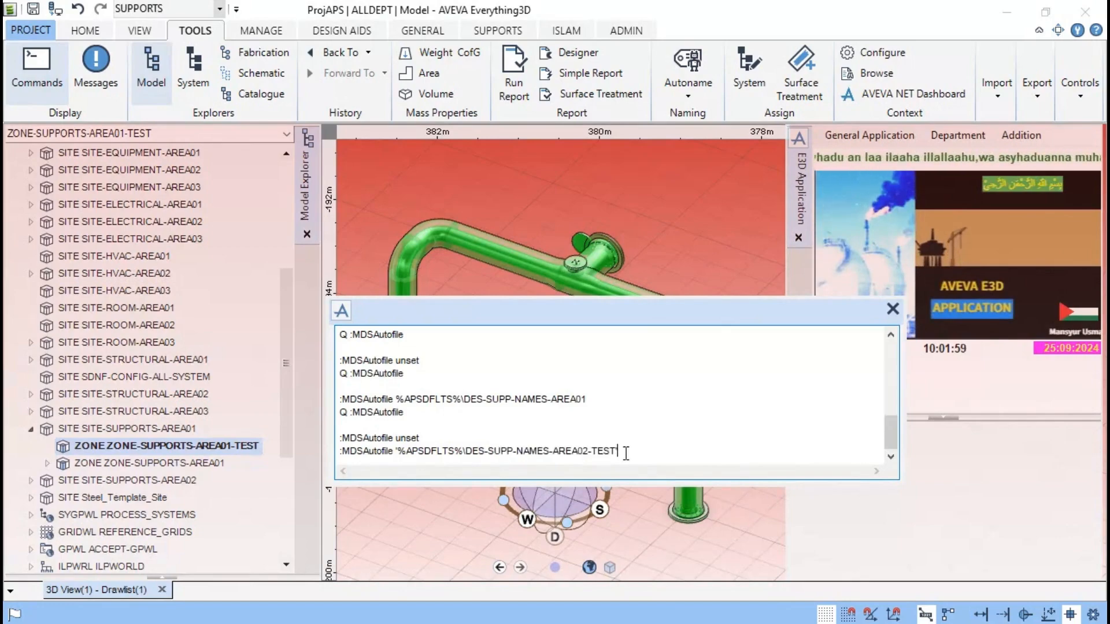
type("'")
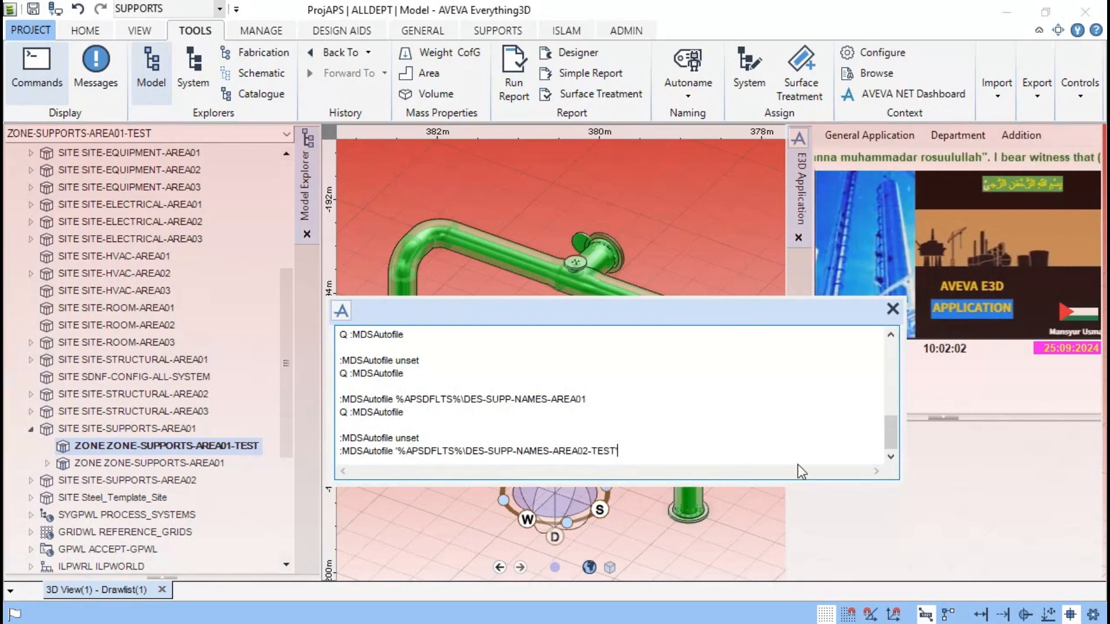
key("Return")
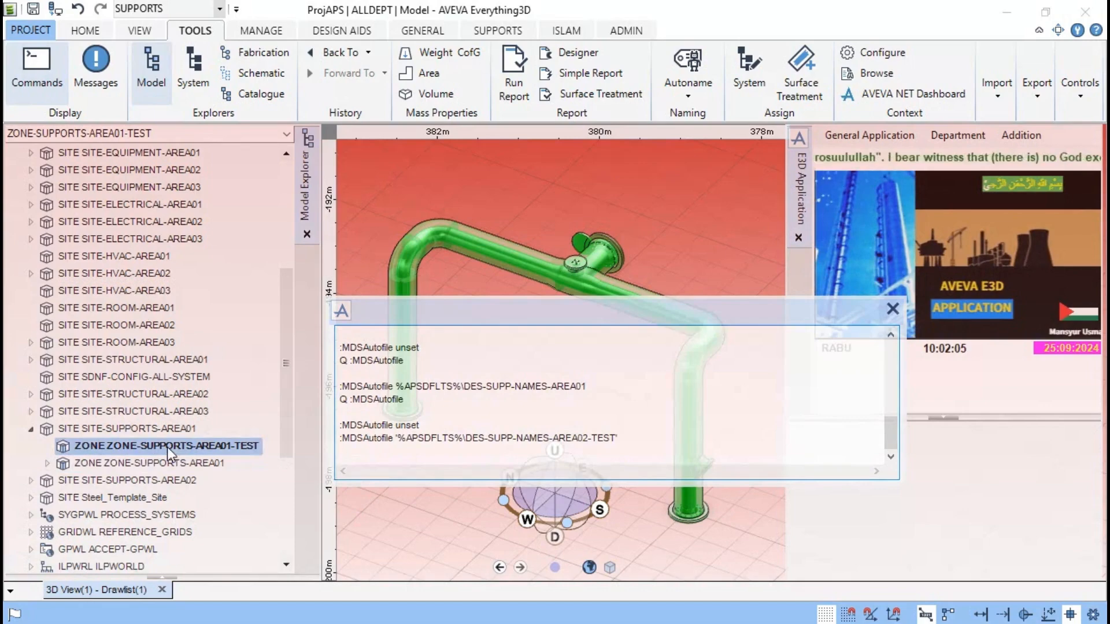
left_click(32, 11)
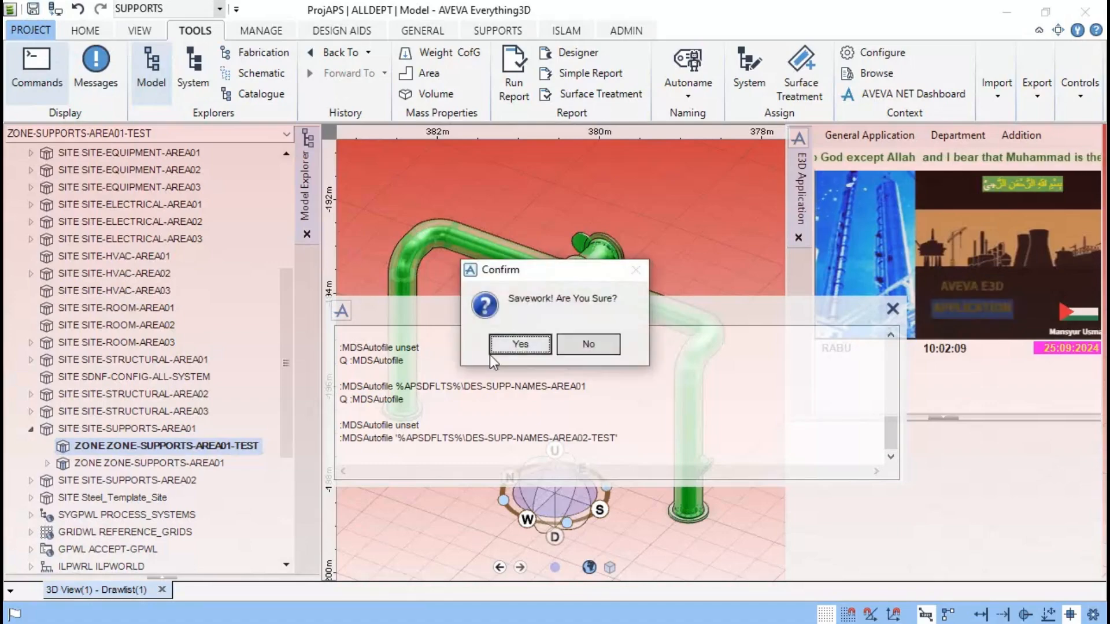
left_click(520, 346)
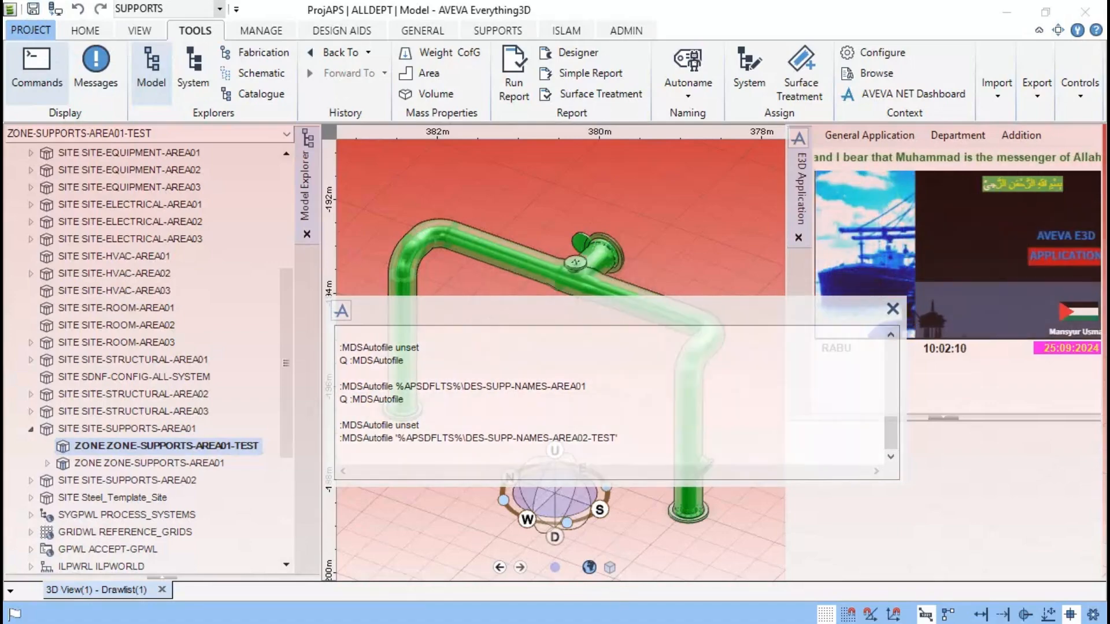
Step: Compare the test naming file's name and folder path in File Explorer with the path in the :MDSAutofile command
left_click(621, 595)
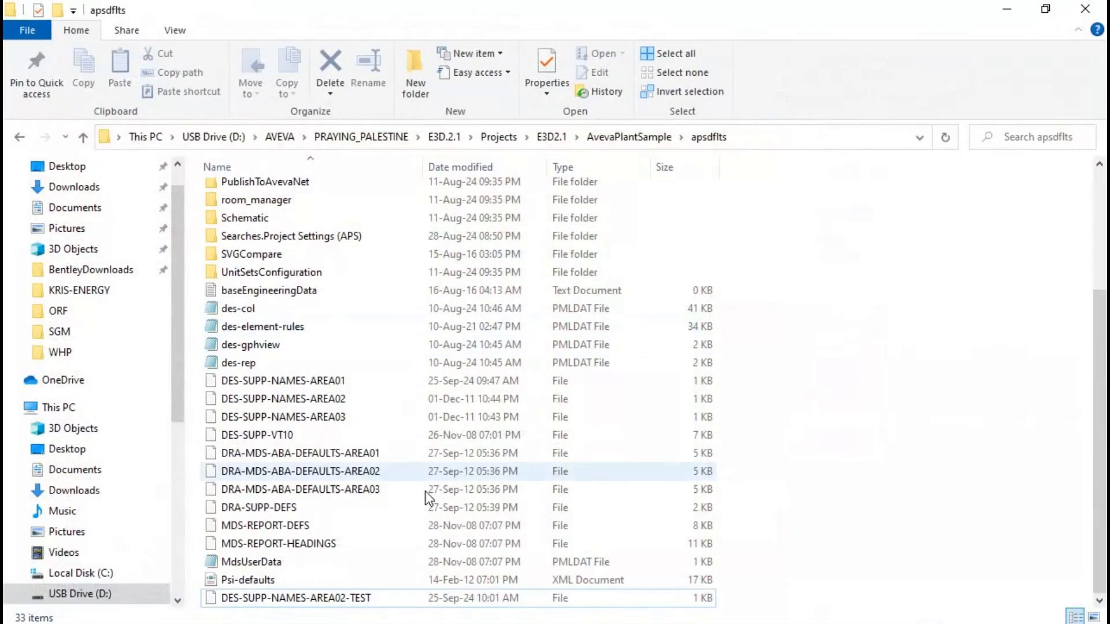
left_click(365, 600)
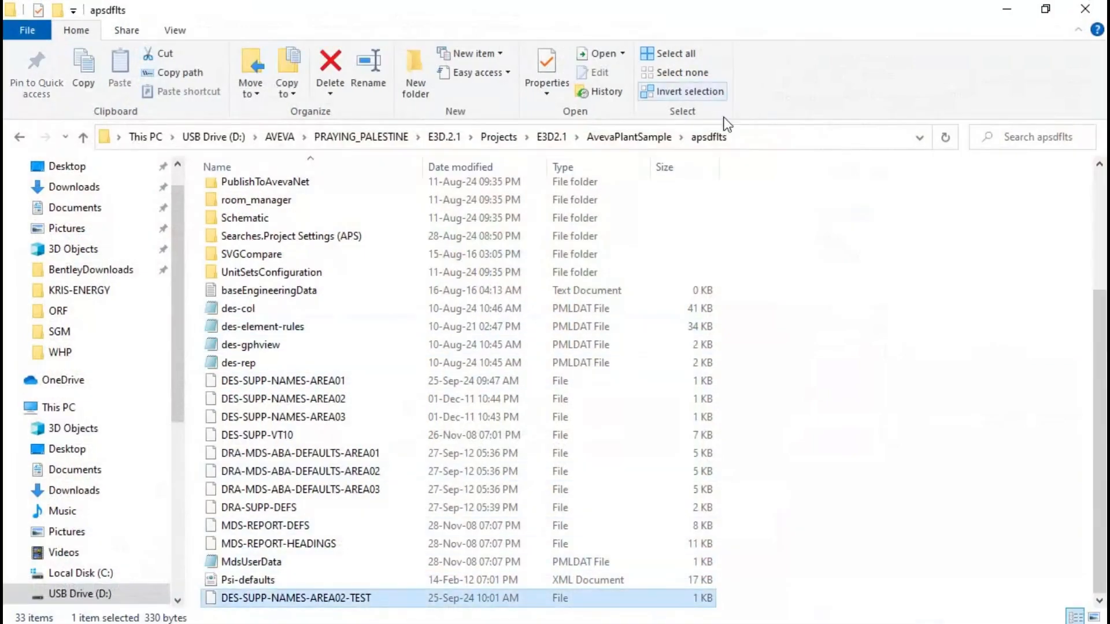
left_click(766, 143)
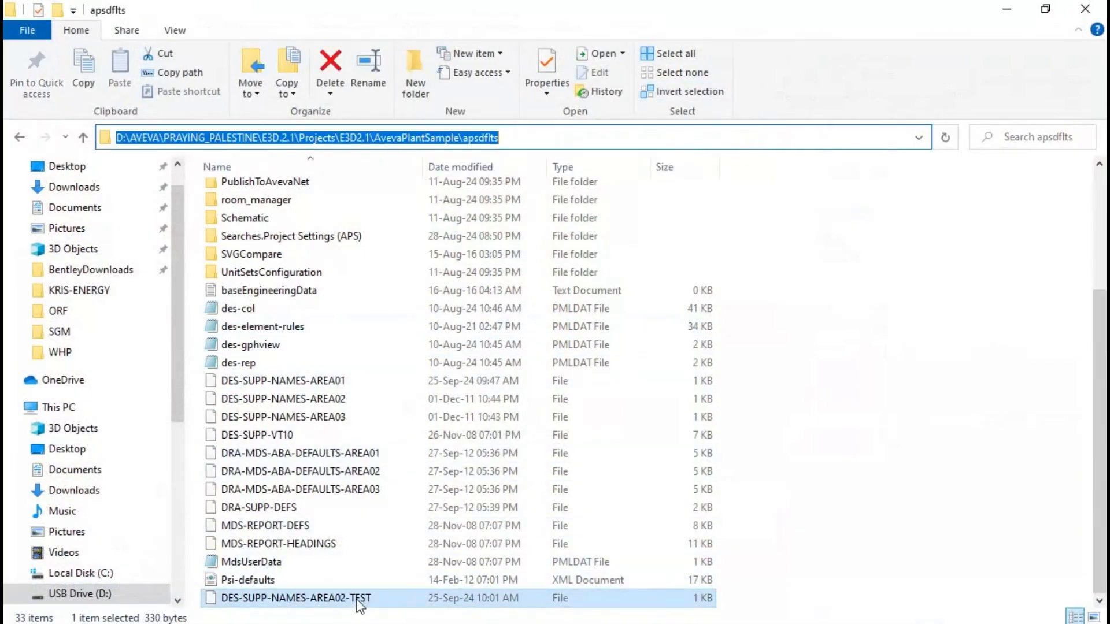
key("Escape")
left_click(1006, 10)
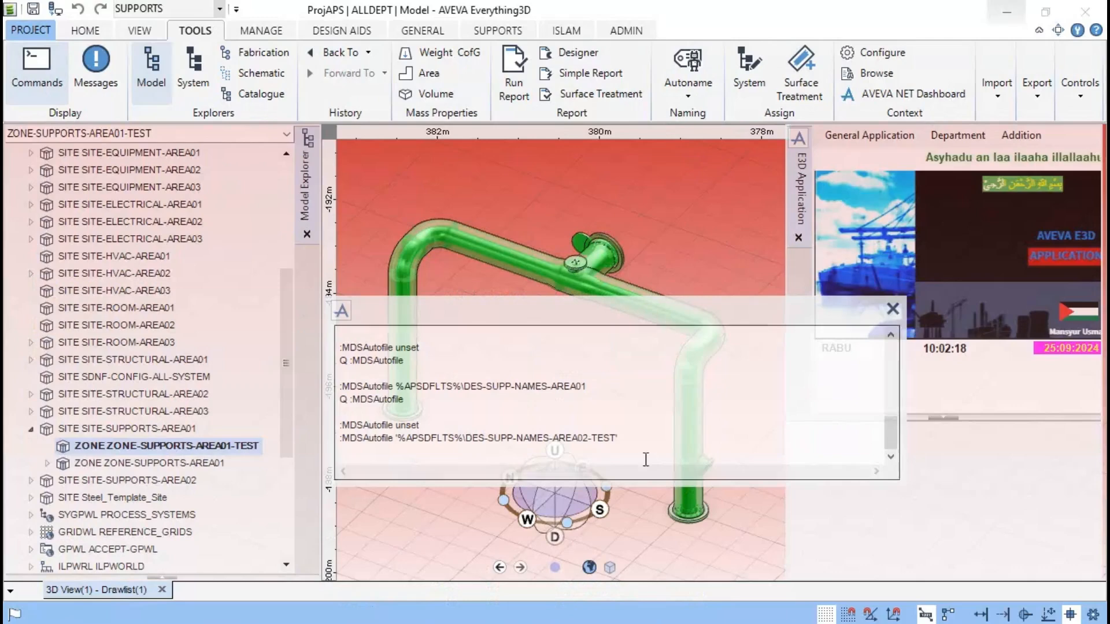
left_click_drag(618, 438, 395, 441)
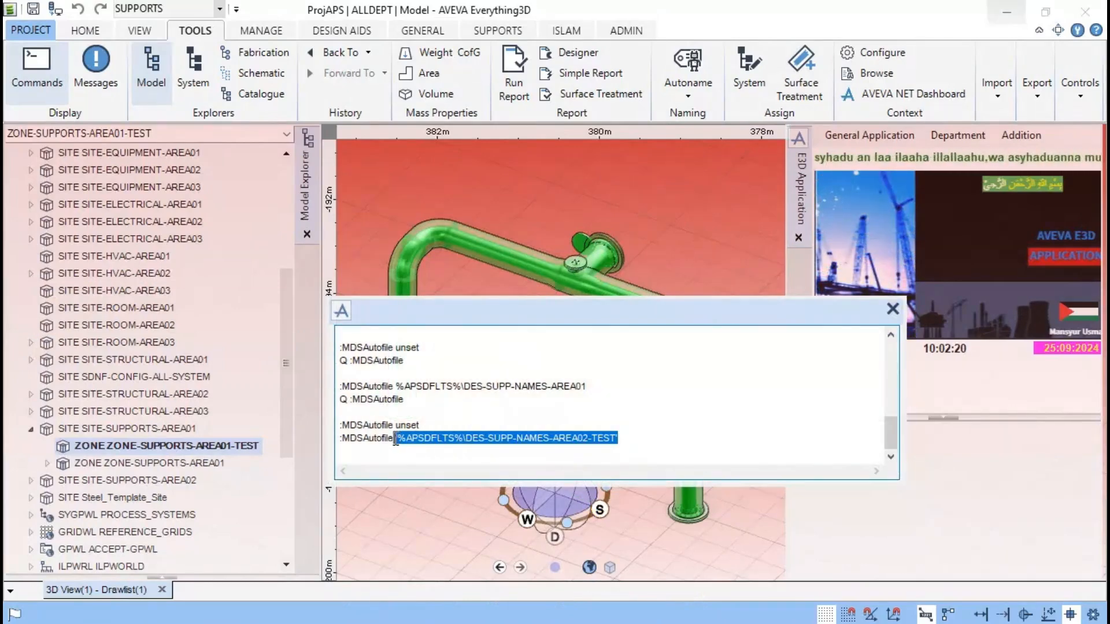
left_click(624, 412)
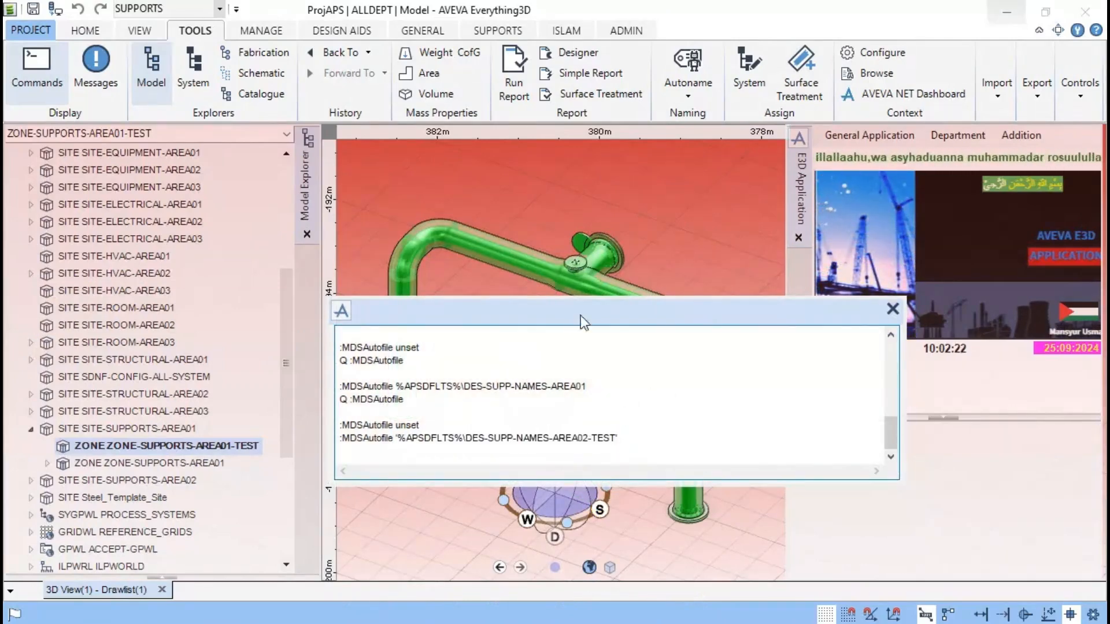
Step: Dock the command window back below the E3D Application pane and save the work again
left_click_drag(614, 315, 948, 432)
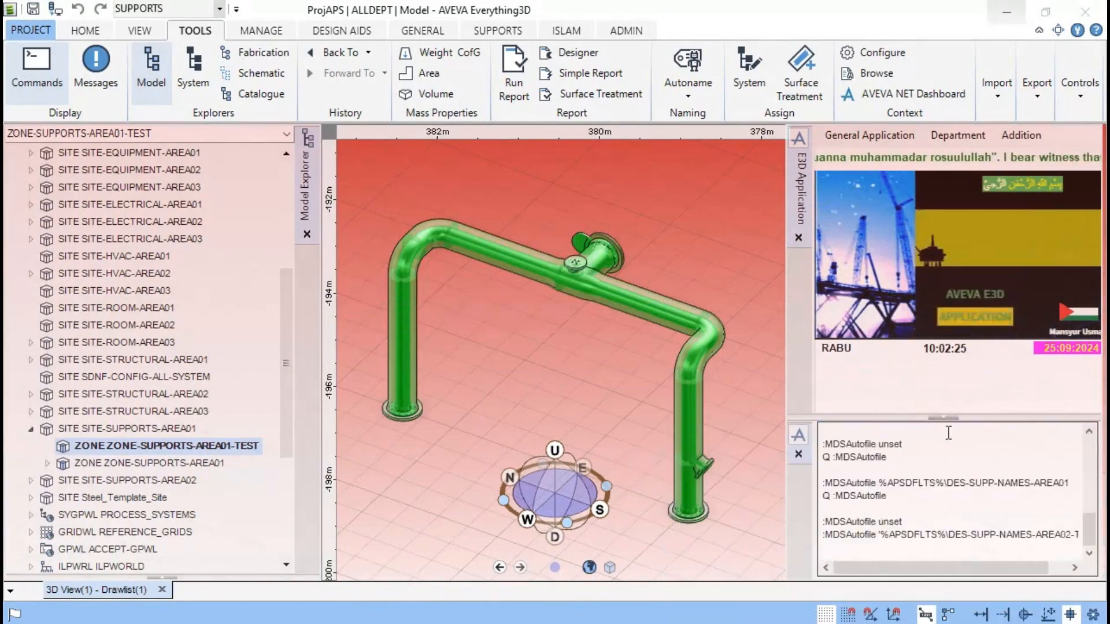
left_click(33, 9)
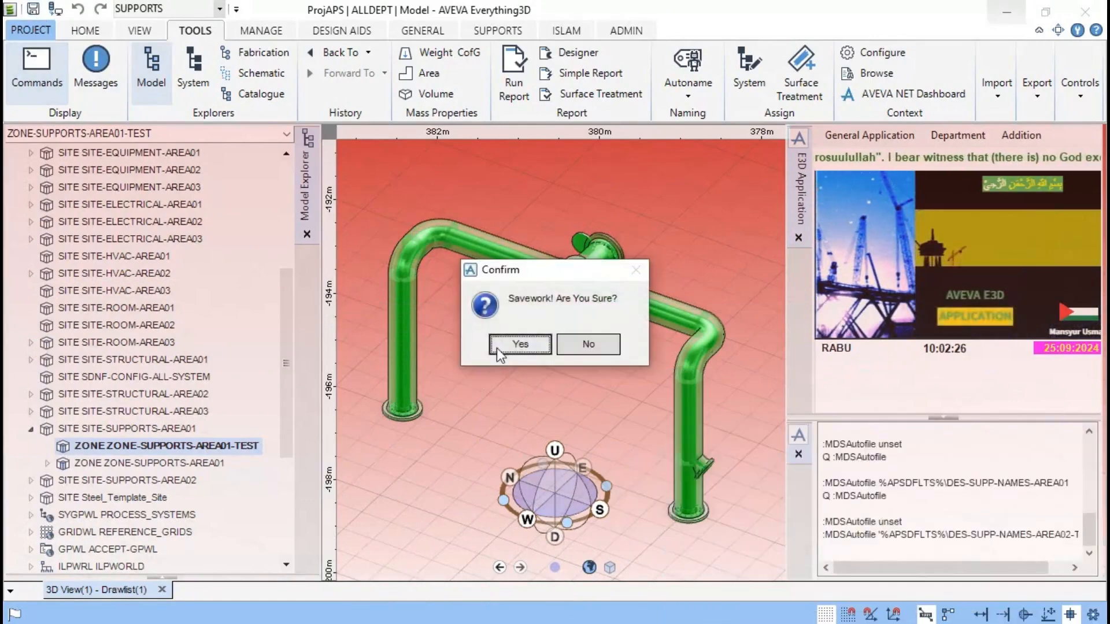
left_click(517, 343)
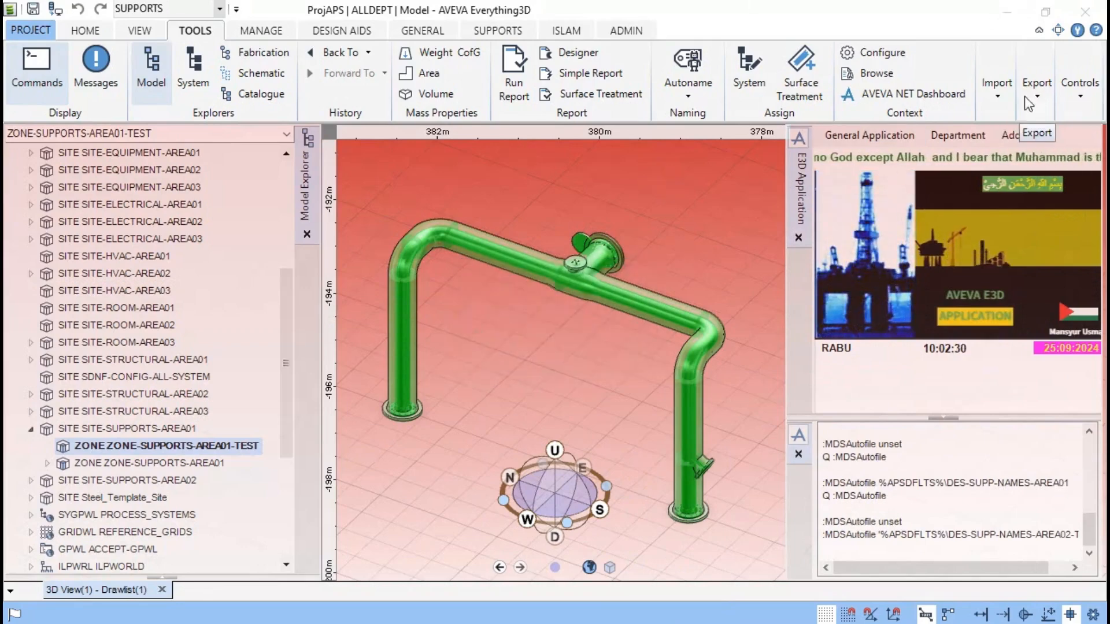
left_click(498, 32)
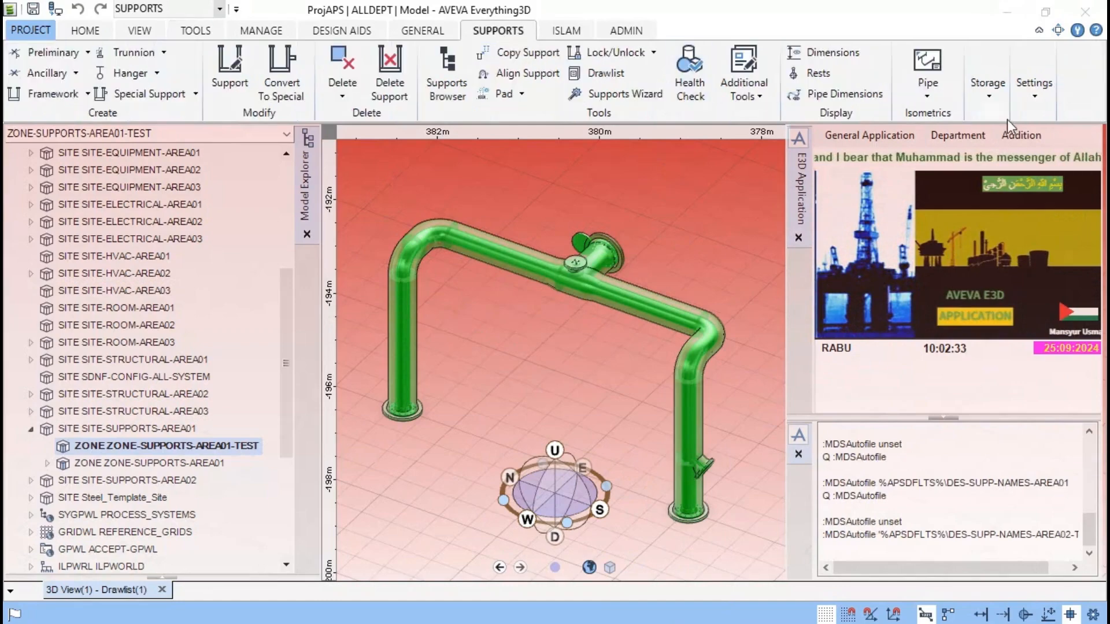
left_click(1035, 98)
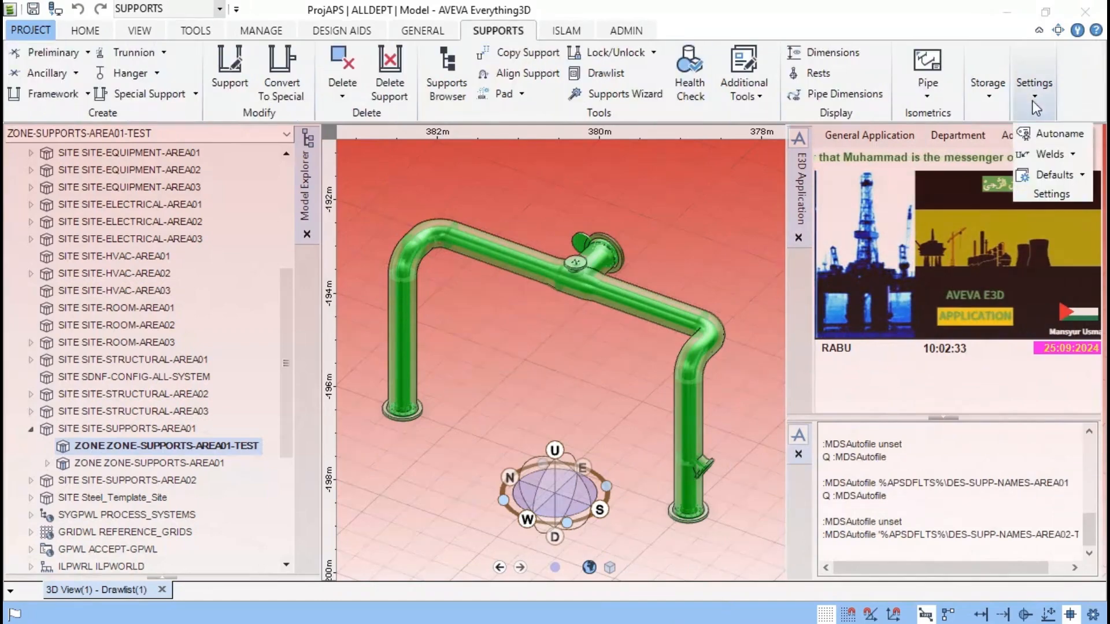
left_click(1056, 136)
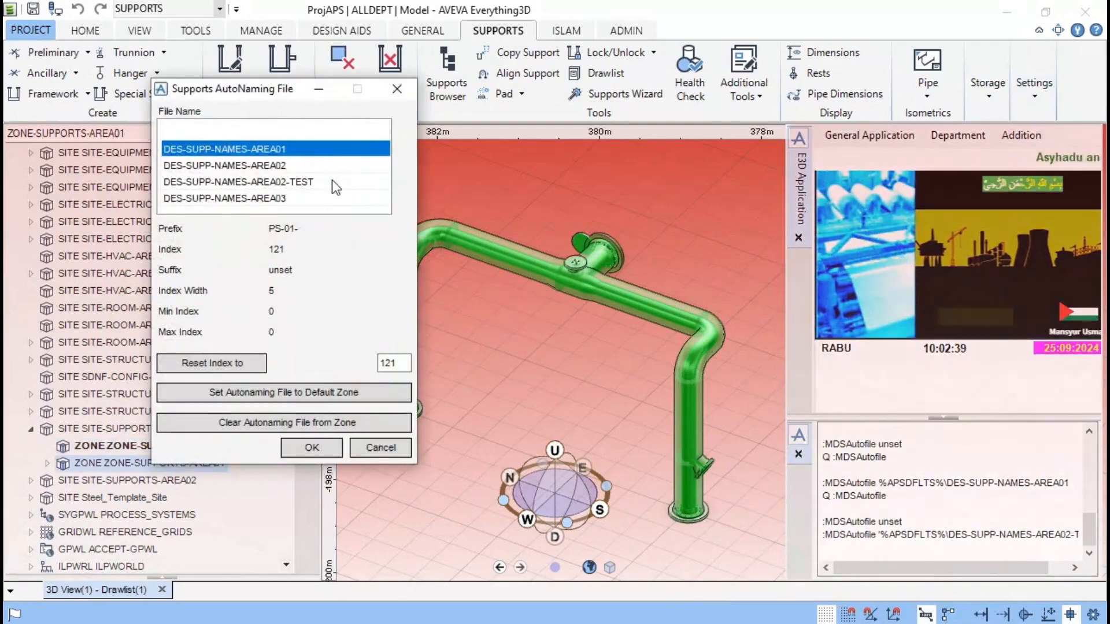
left_click_drag(302, 89, 433, 72)
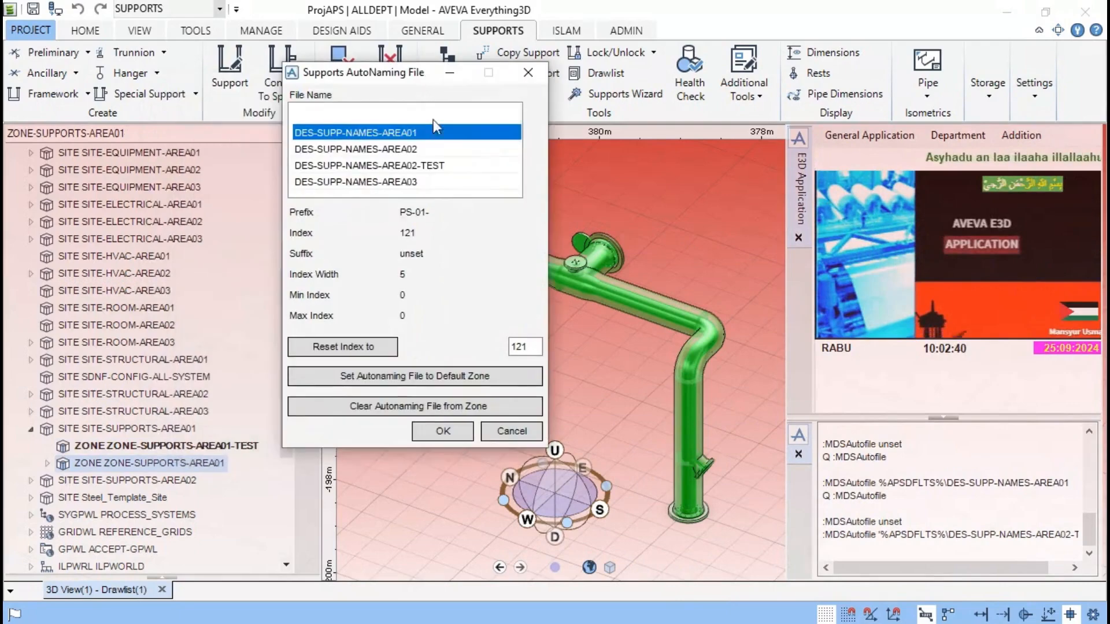
left_click(184, 446)
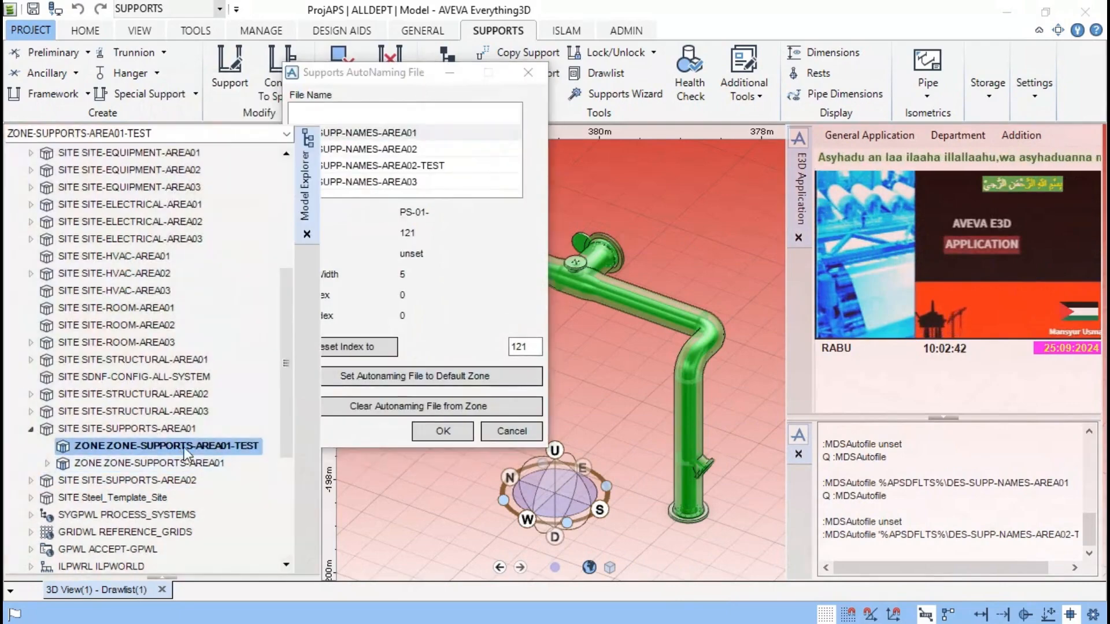
left_click(383, 165)
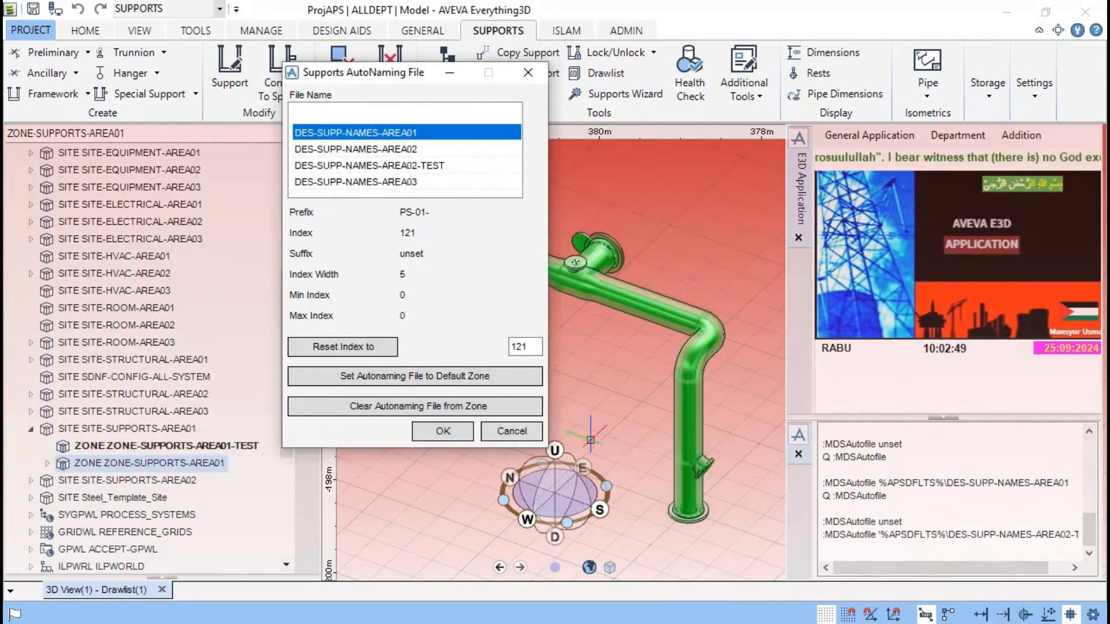
left_click(431, 407)
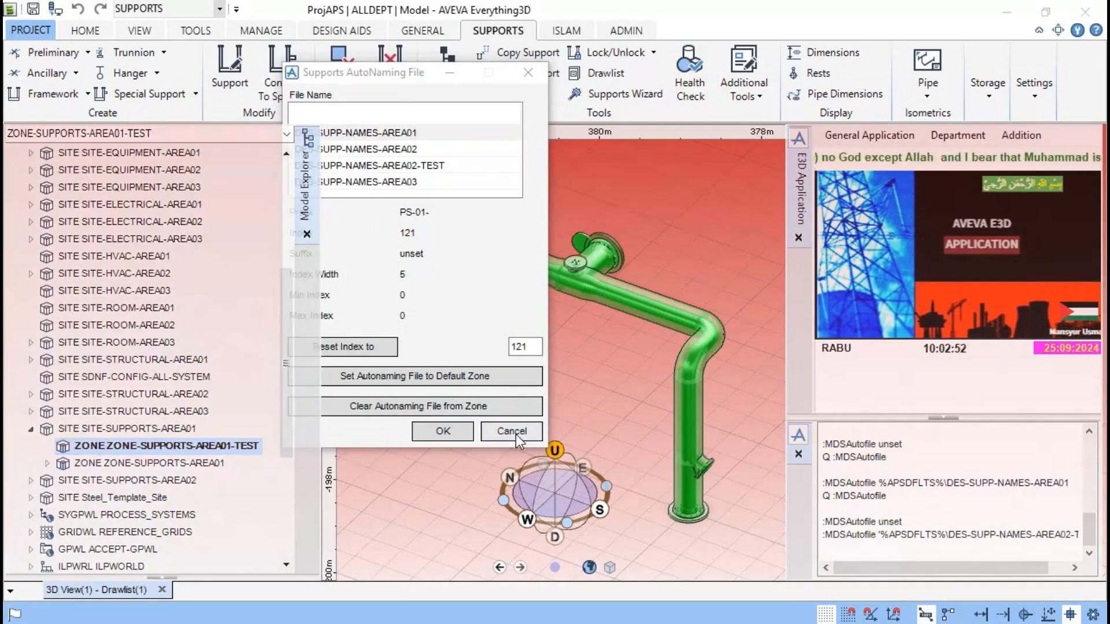
left_click(516, 435)
Step: Set the default support creation zone to ZONE-SUPPORTS-AREA01-TEST in the Supports Application Defaults
left_click(1034, 86)
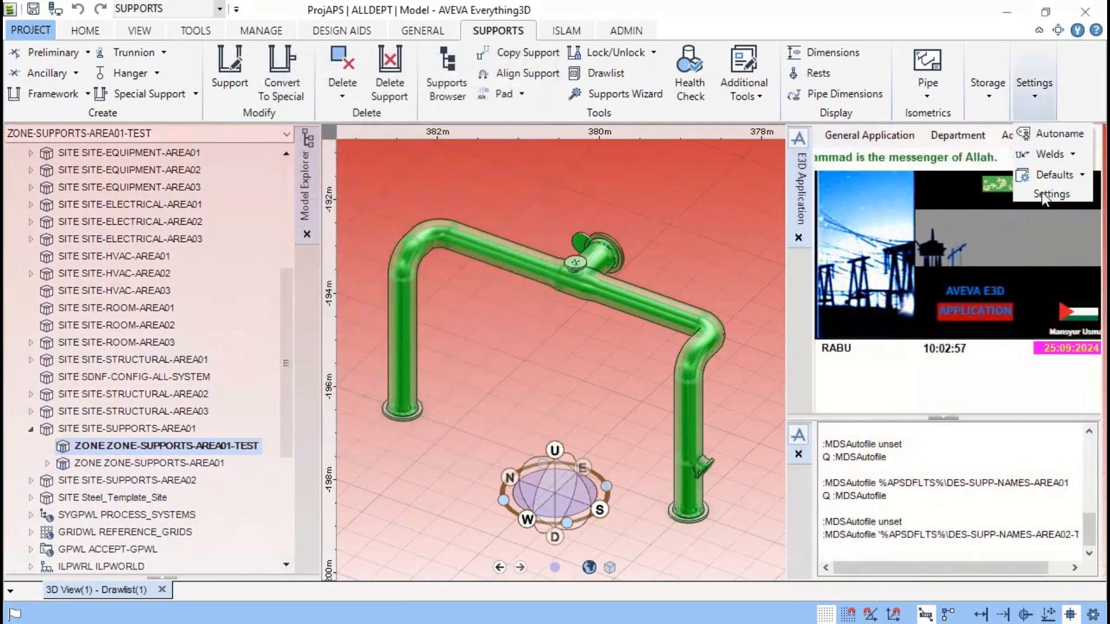
left_click(1039, 176)
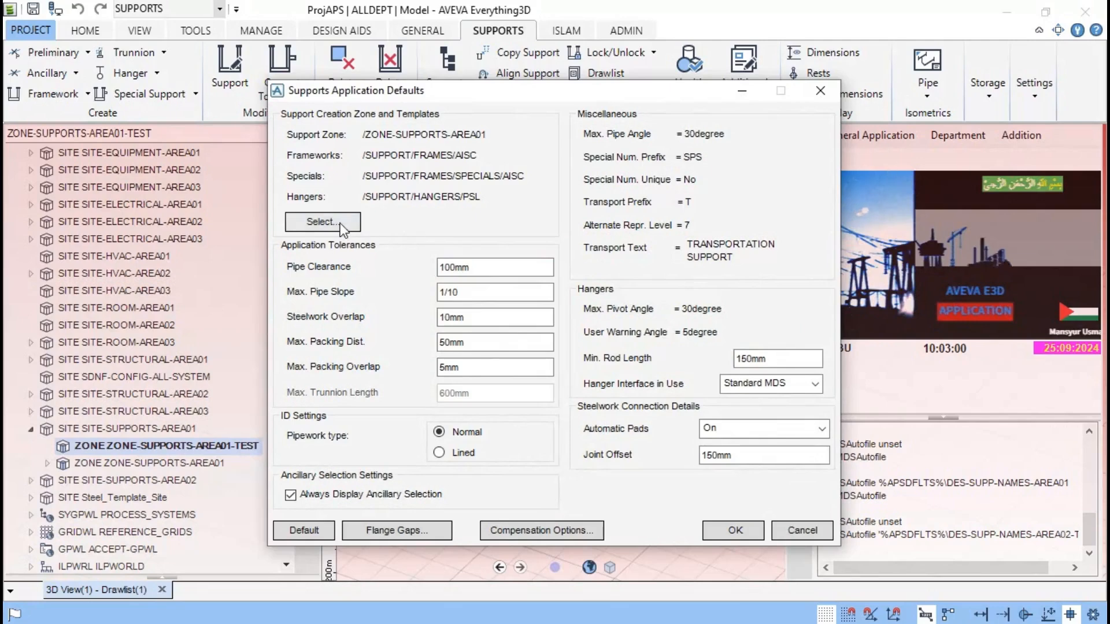
left_click(339, 223)
left_click(400, 211)
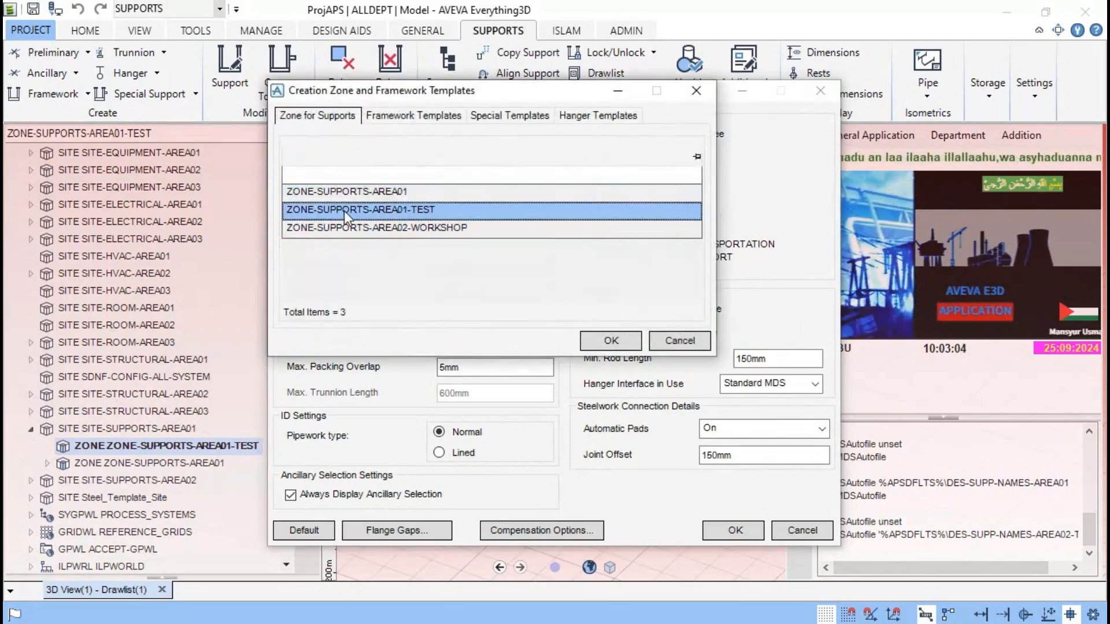
left_click(612, 341)
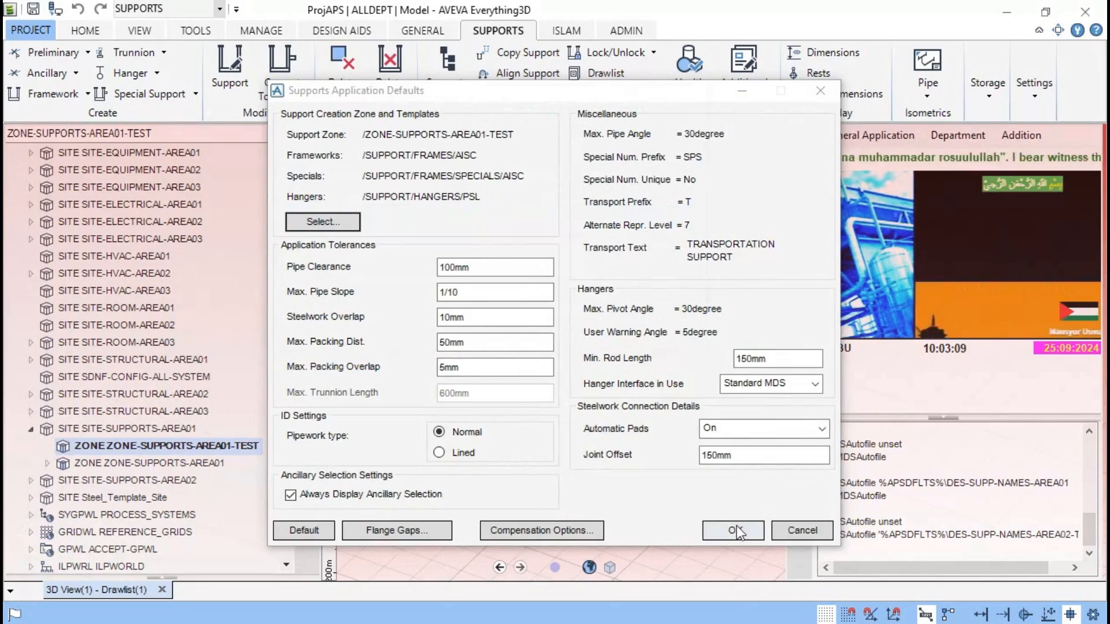
left_click(733, 530)
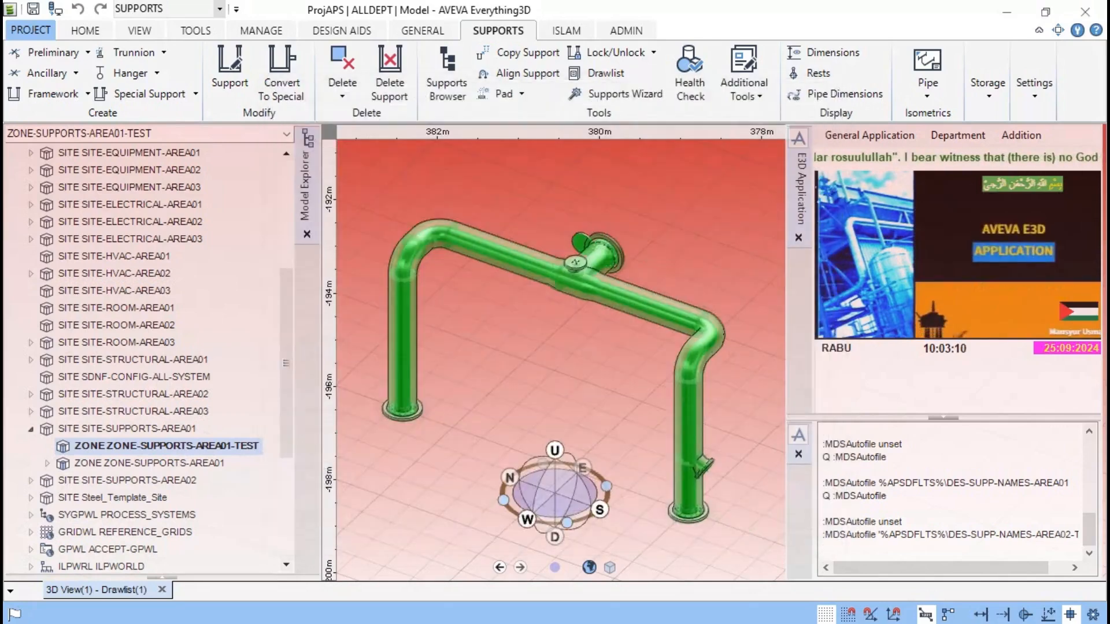
Step: Choose DES-SUPP-NAMES-AREA02-TEST as the supports autonaming file and accept it
left_click(1044, 93)
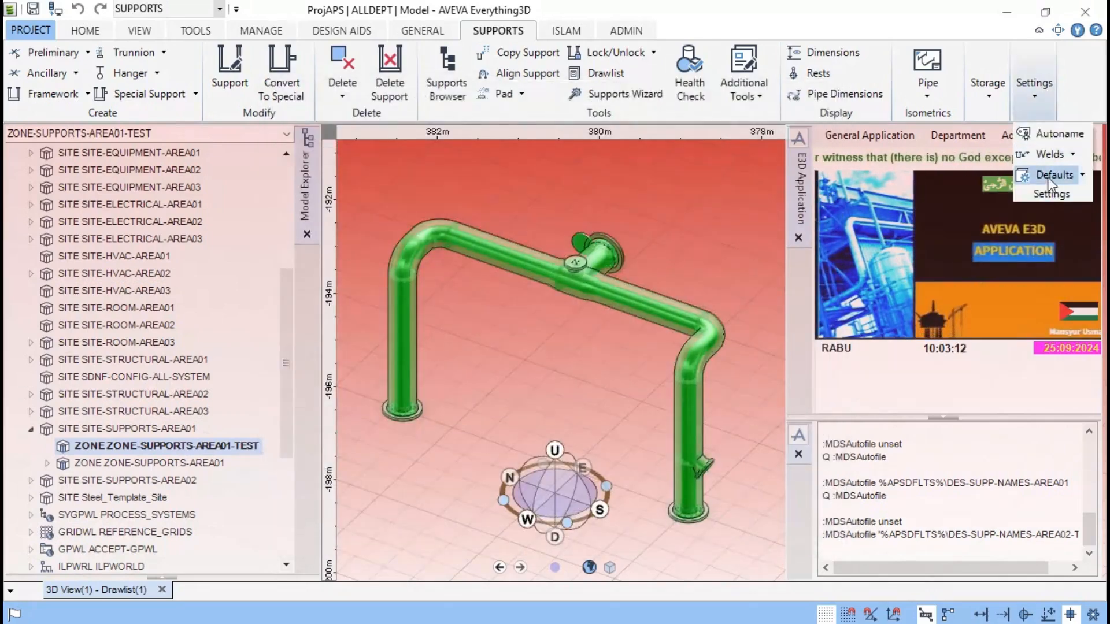
left_click(1055, 136)
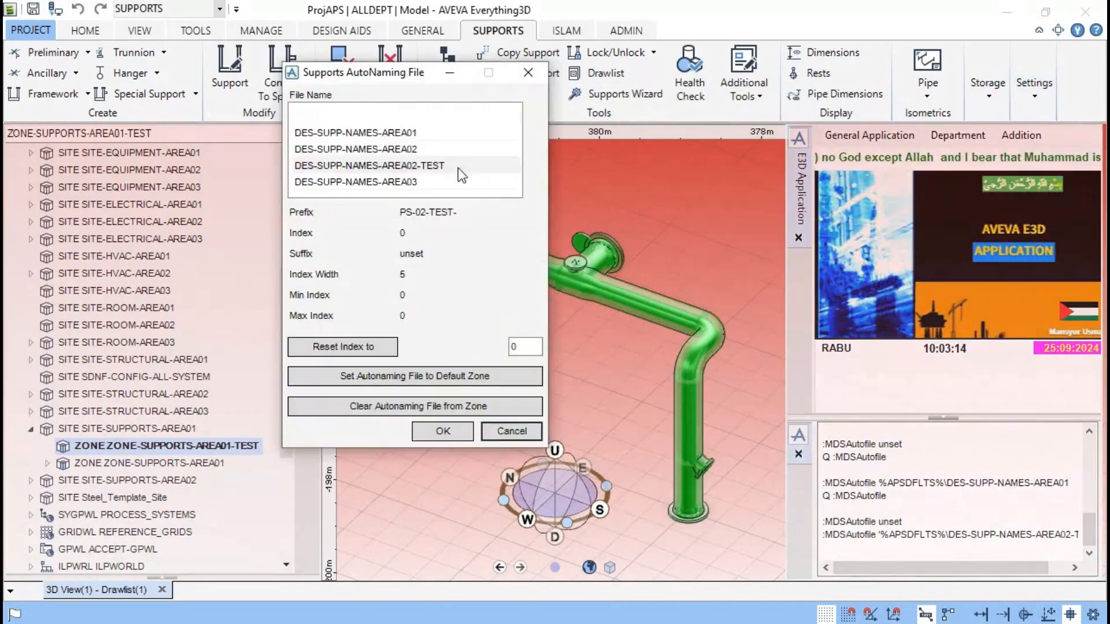
left_click(414, 166)
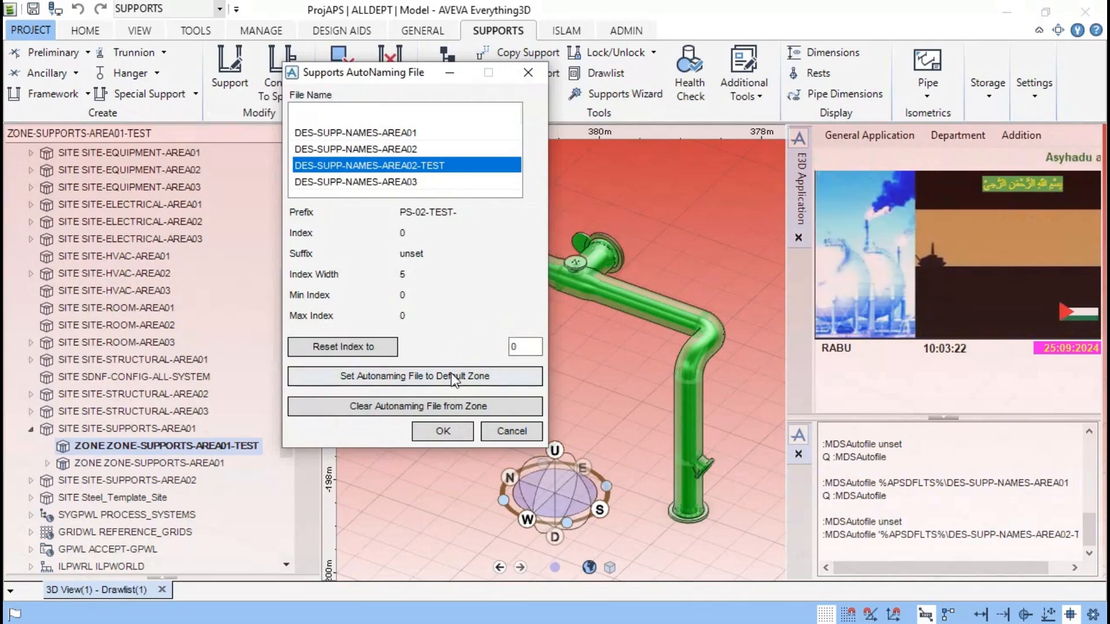
left_click(460, 431)
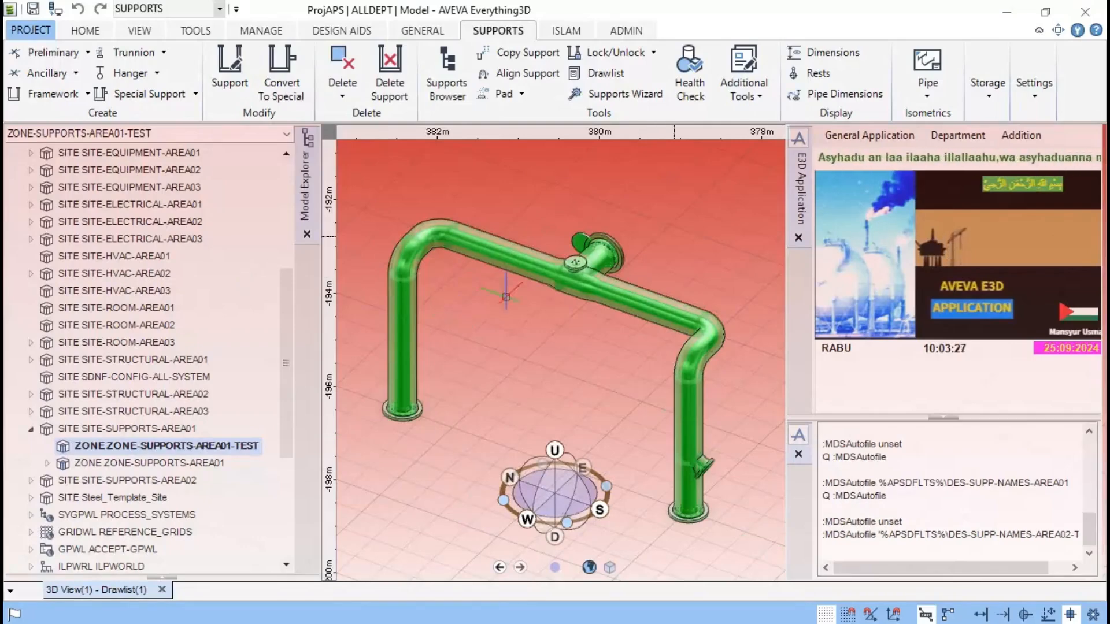
Step: Start an XFT09 multi discipline framework with the upper horizontal pipe run near its elbow as the datum pipe
left_click(88, 95)
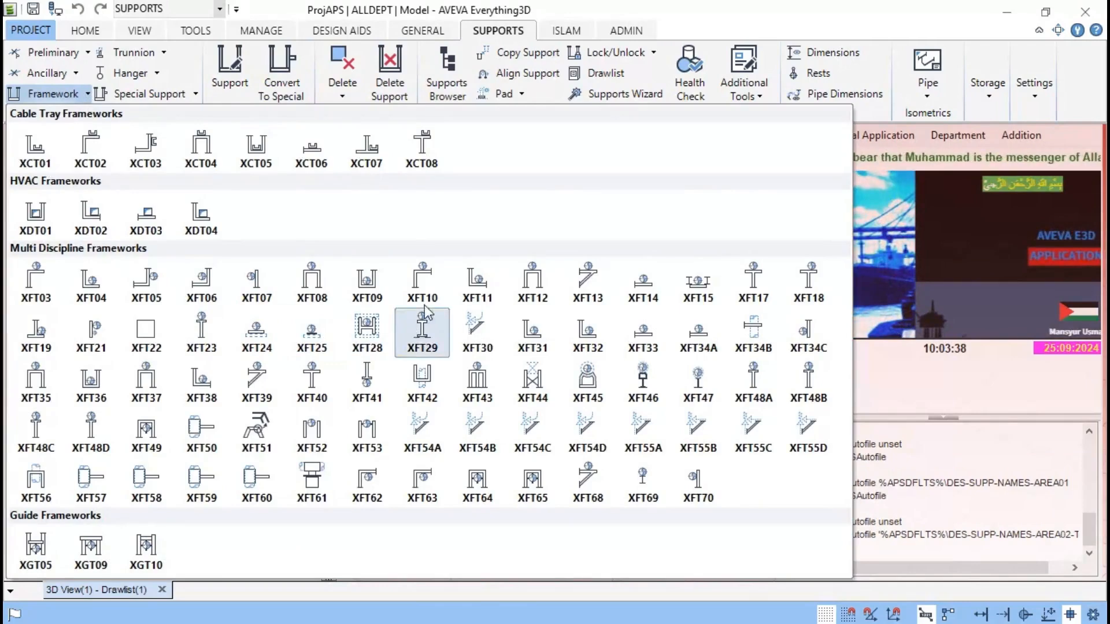
left_click(364, 291)
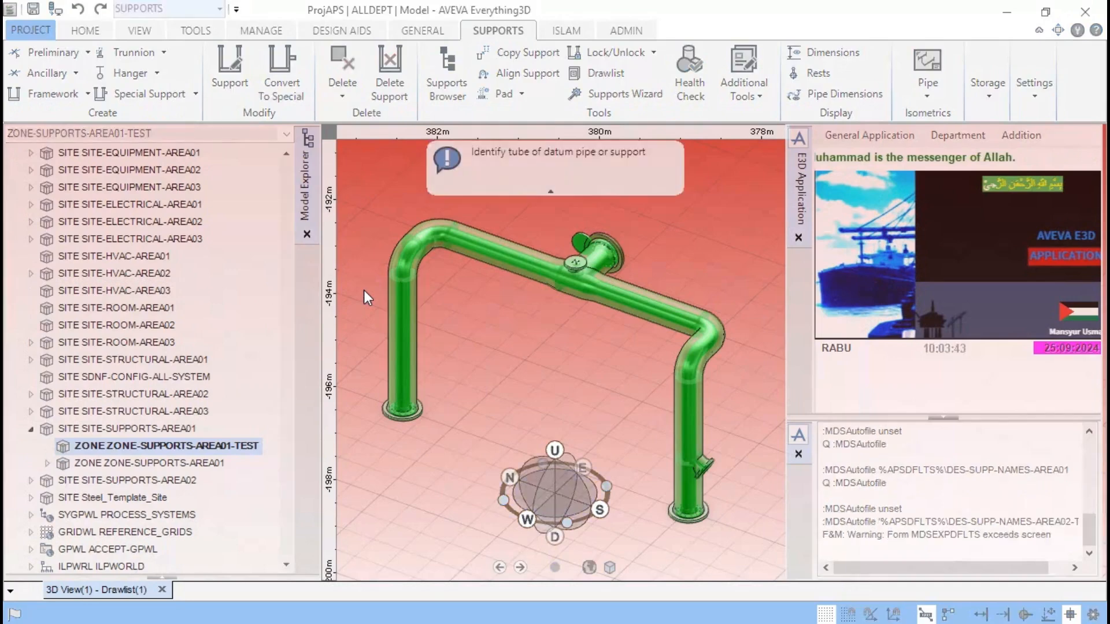
left_click(466, 241)
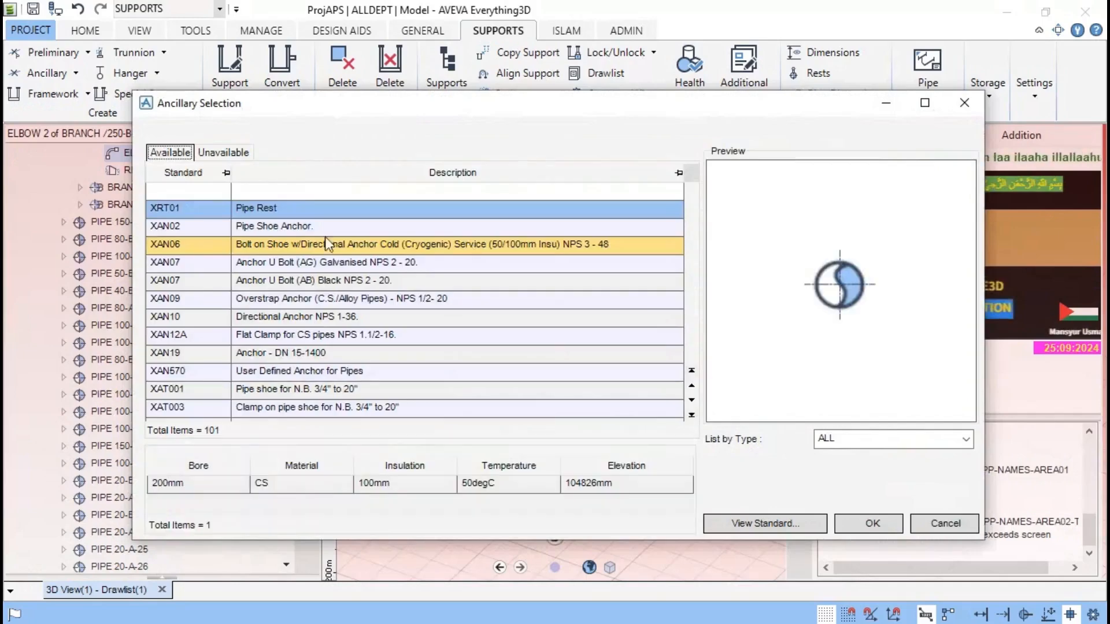
Step: Preview the XAN02 and XAN06 anchors and select the XAT001 pipe shoe for N.B. 3/4" to 20", keeping all ancillary types listed
left_click(282, 229)
left_click(281, 248)
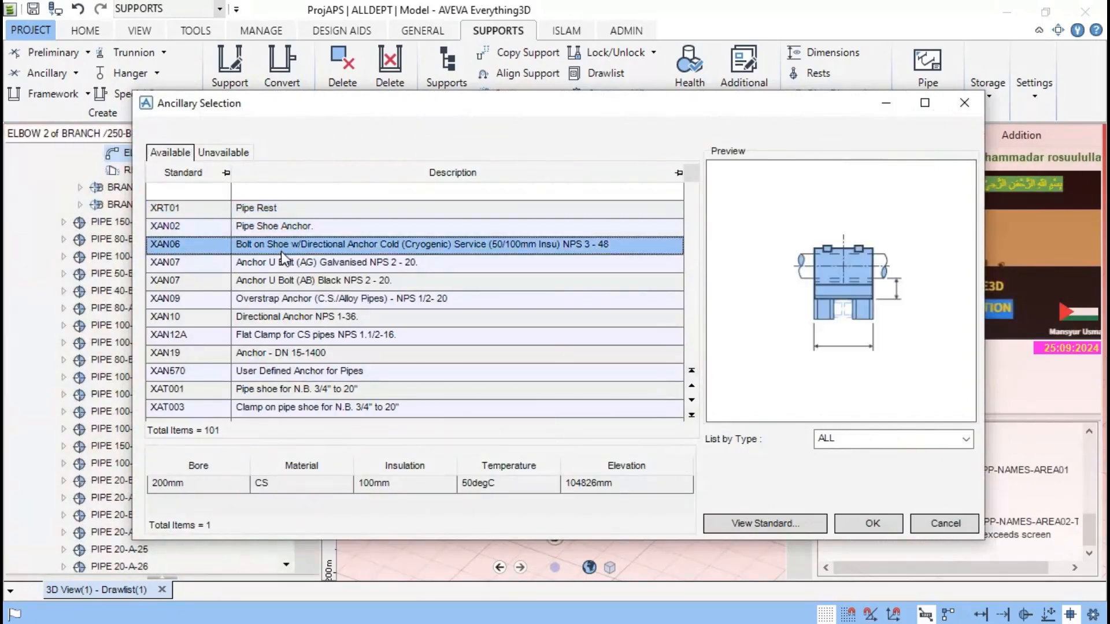
left_click(279, 227)
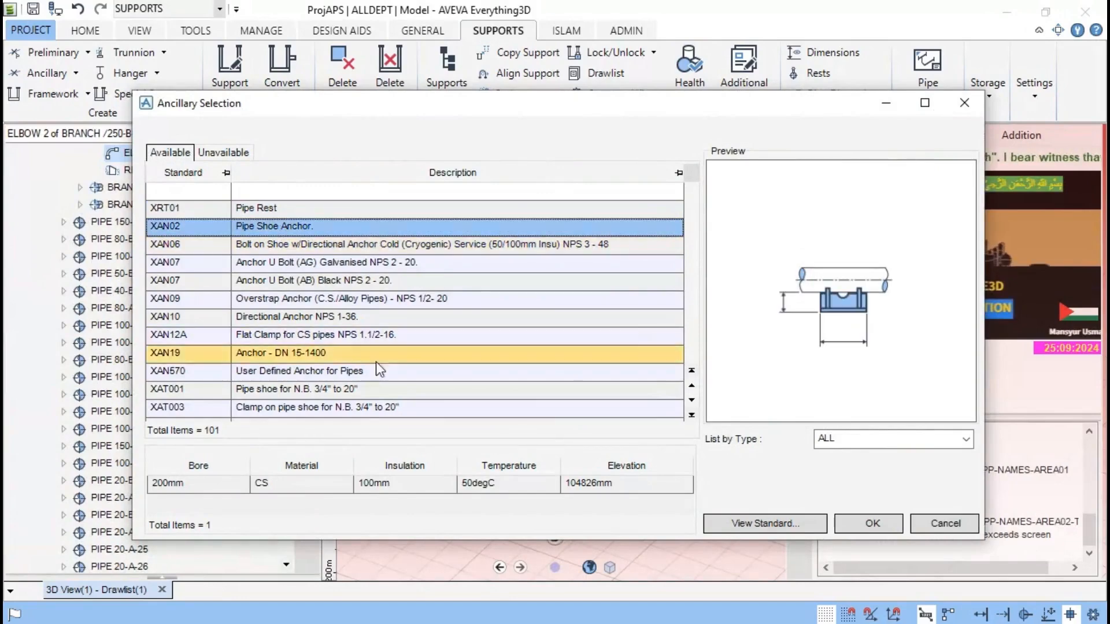
left_click(339, 390)
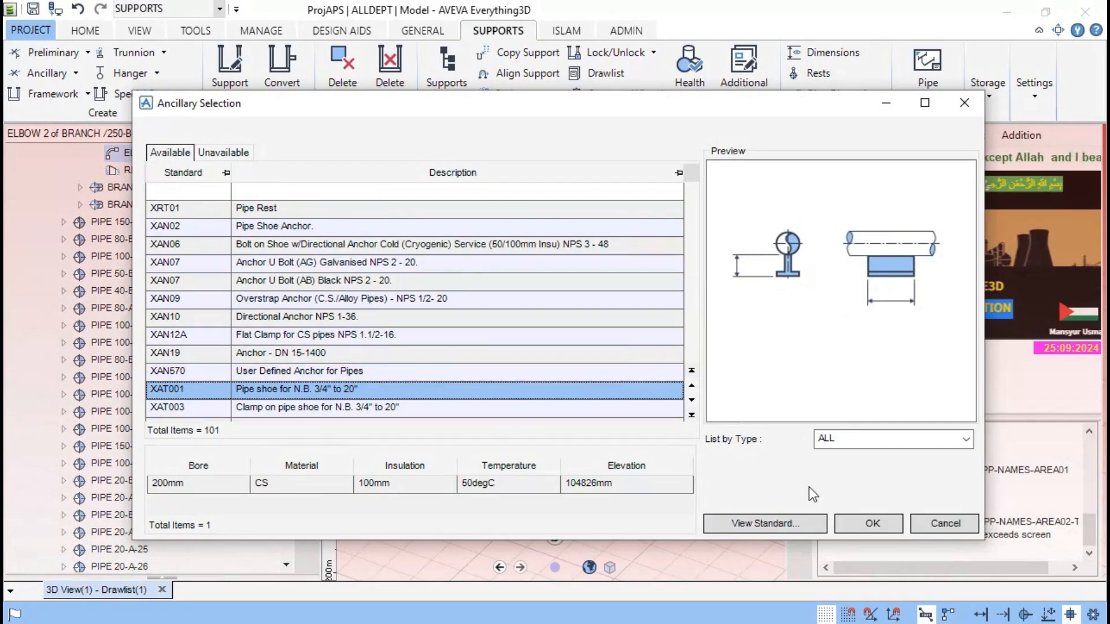
left_click(965, 439)
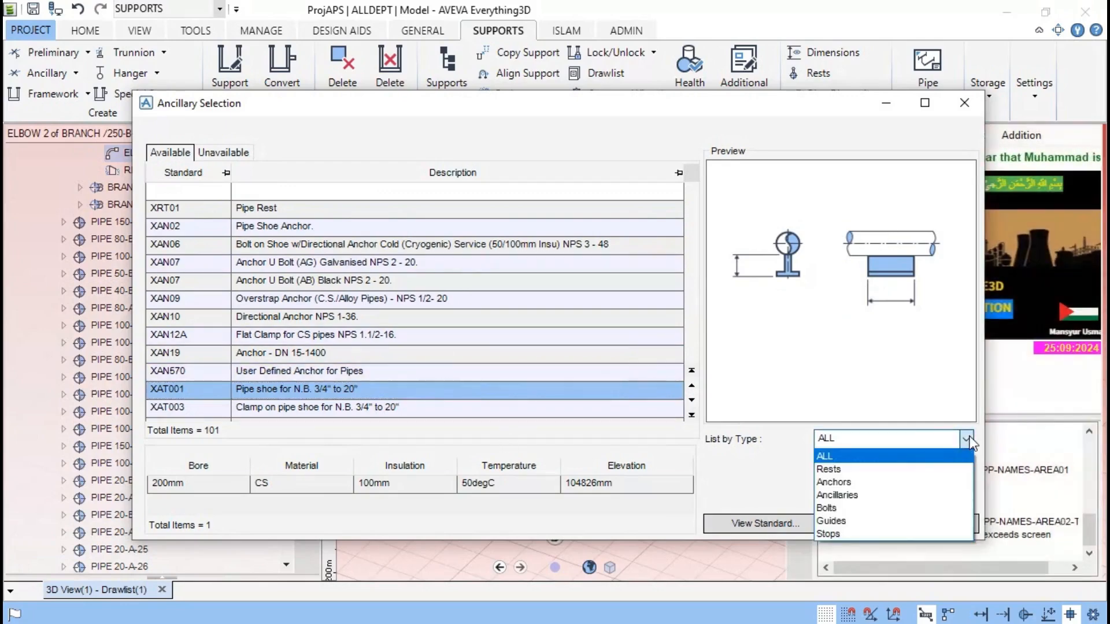
left_click(845, 455)
left_click(426, 391)
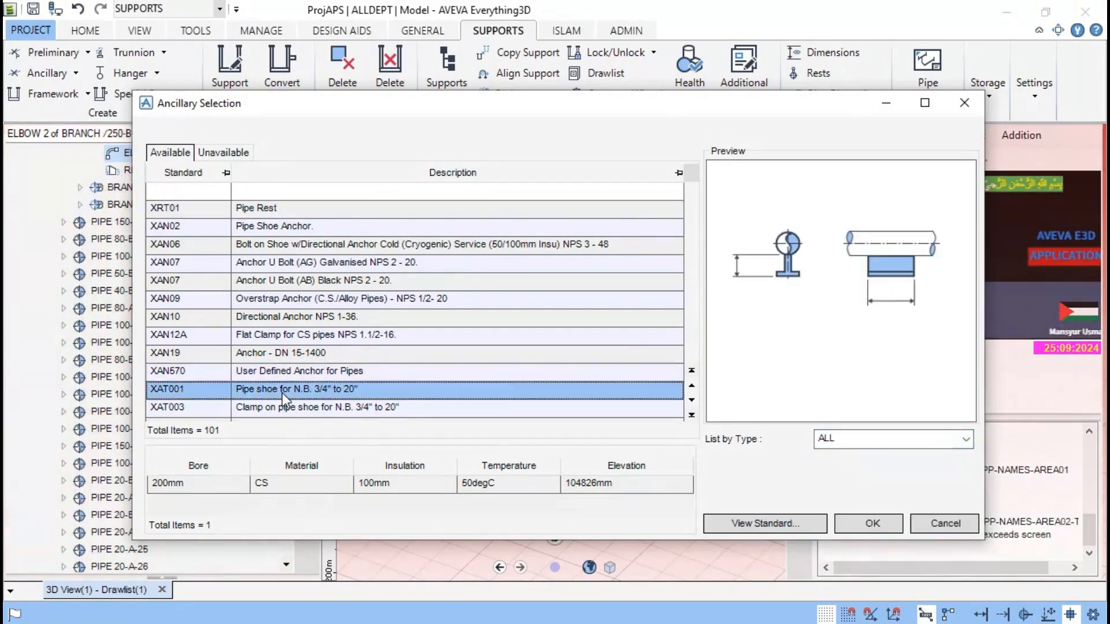
Step: View the standard drawing of the XAT001 pipe shoe, close it and accept the shoe as the framework's ancillary
left_click(752, 523)
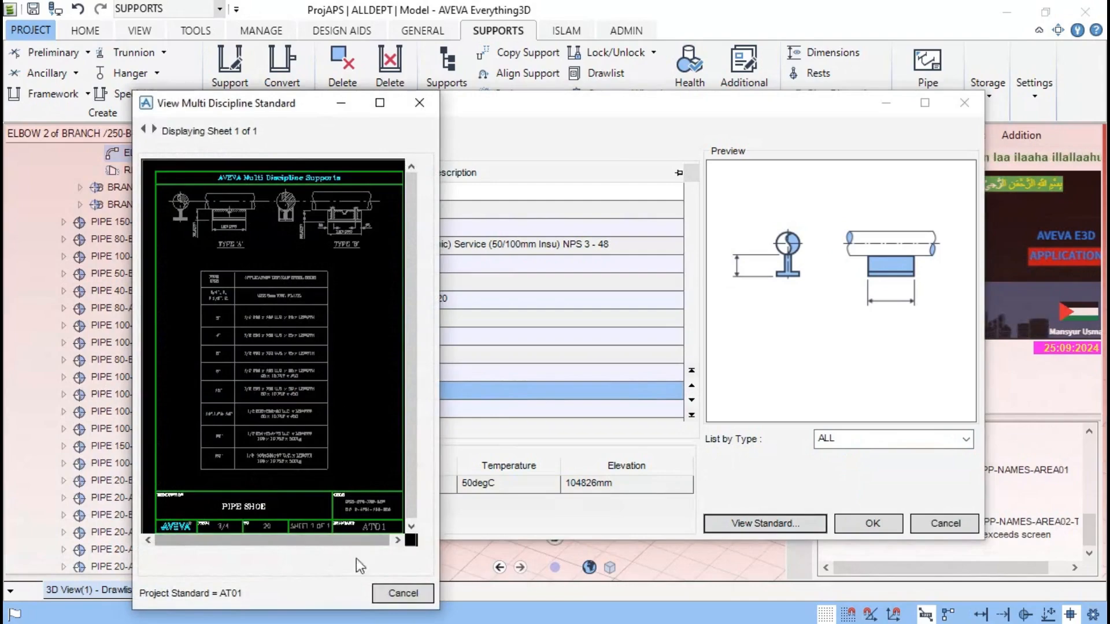
left_click(403, 593)
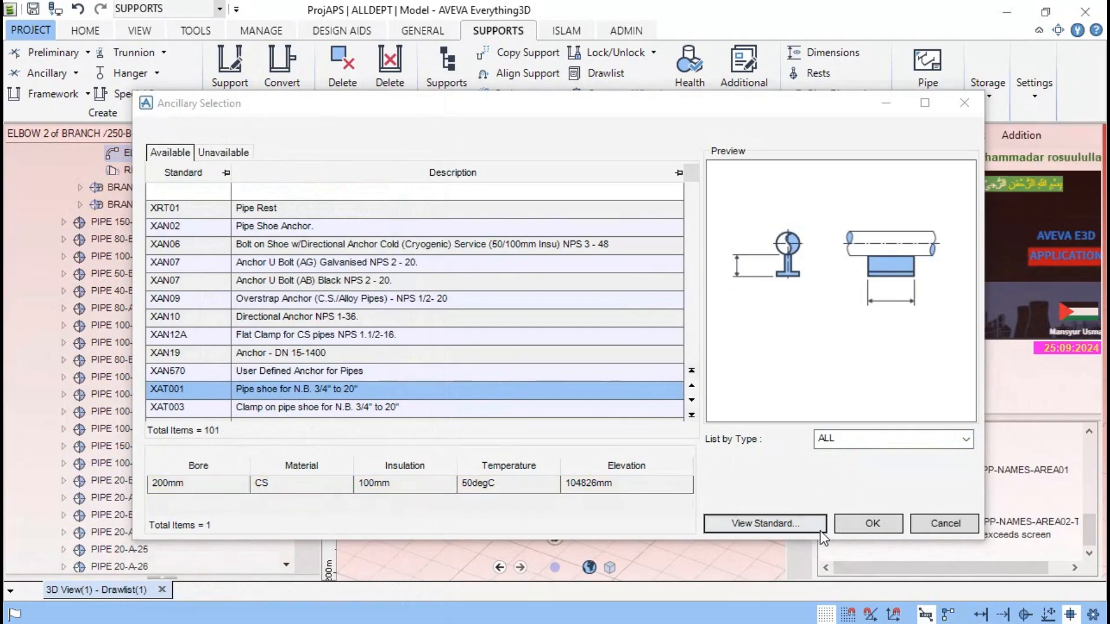
left_click(866, 524)
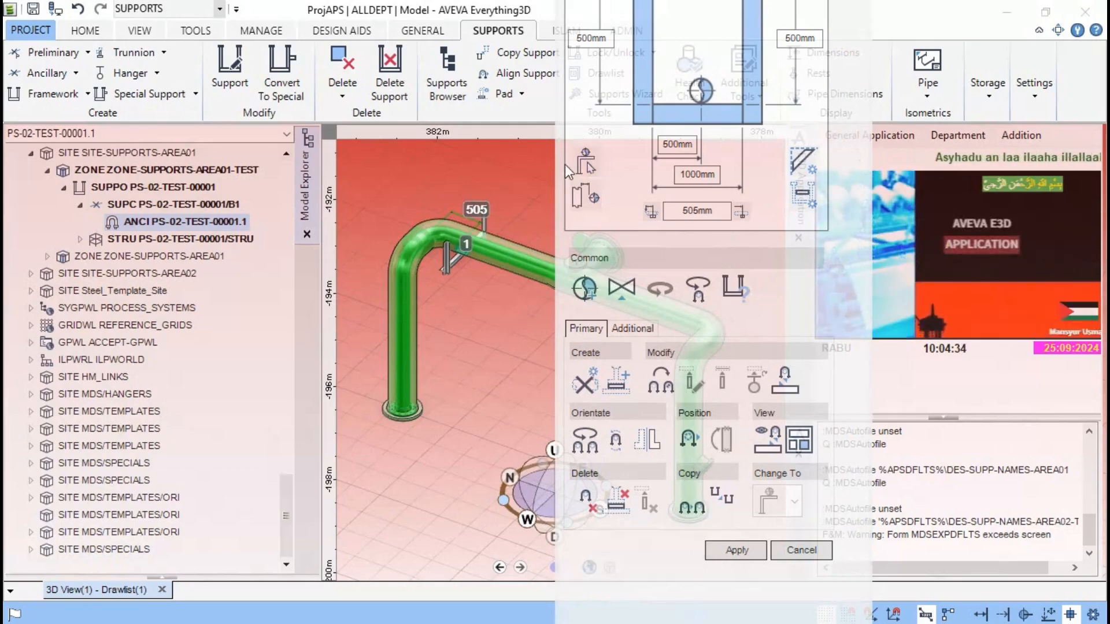
Step: Widen the framework form and set the height of both frame legs to 600mm
left_click_drag(556, 185, 381, 186)
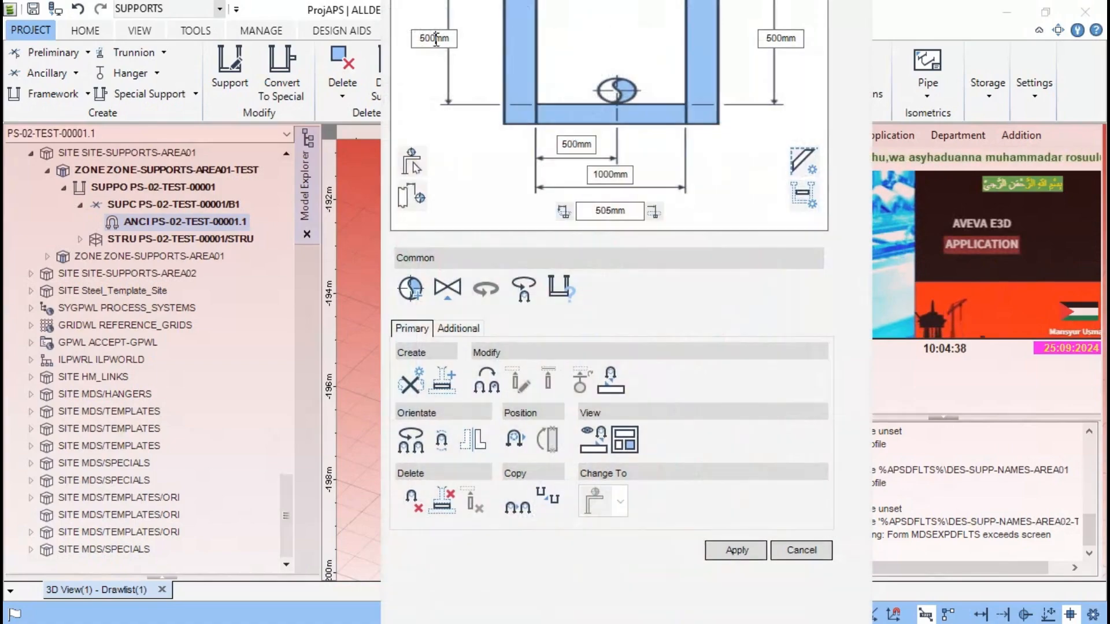
left_click(424, 38)
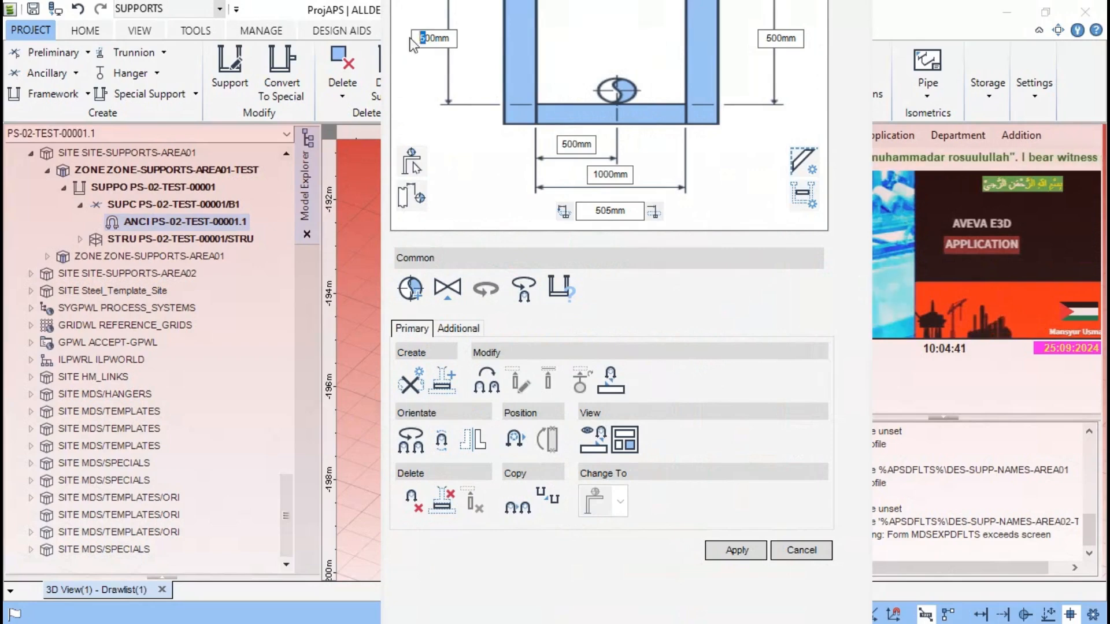
type("6")
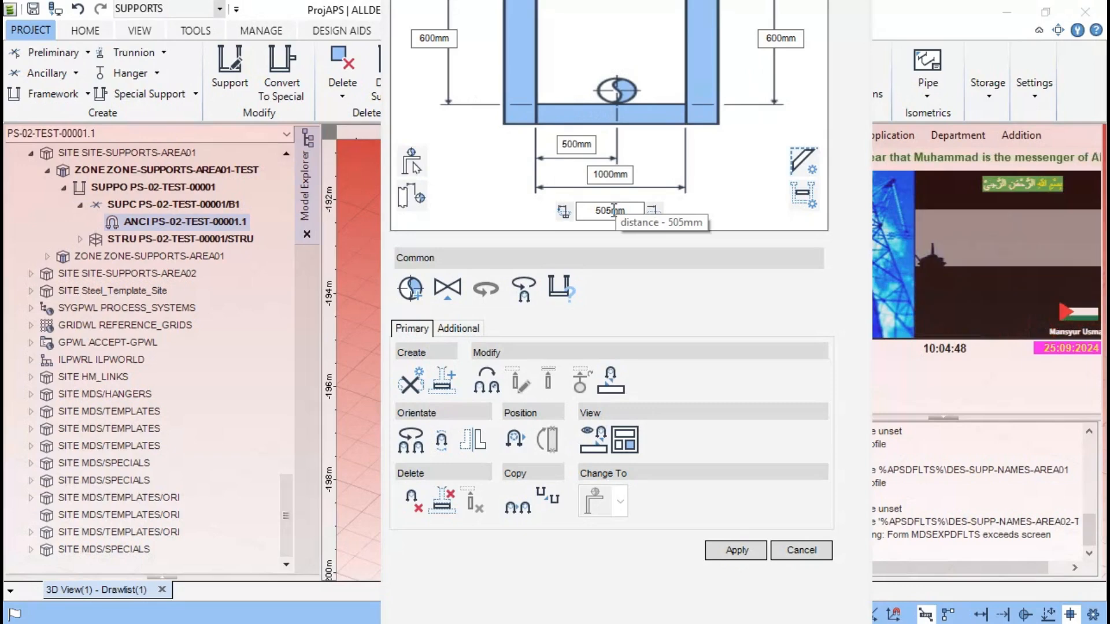
Step: Set the framework's distance along the pipe to 705mm, apply the dimensions and close the form
left_click_drag(601, 212, 596, 215)
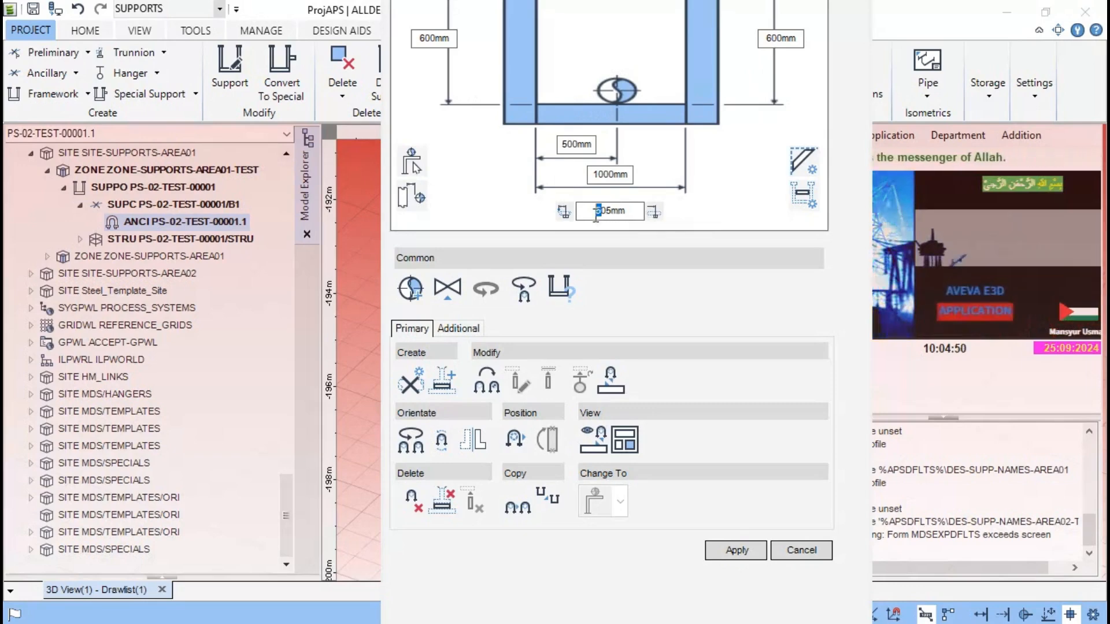
type("7")
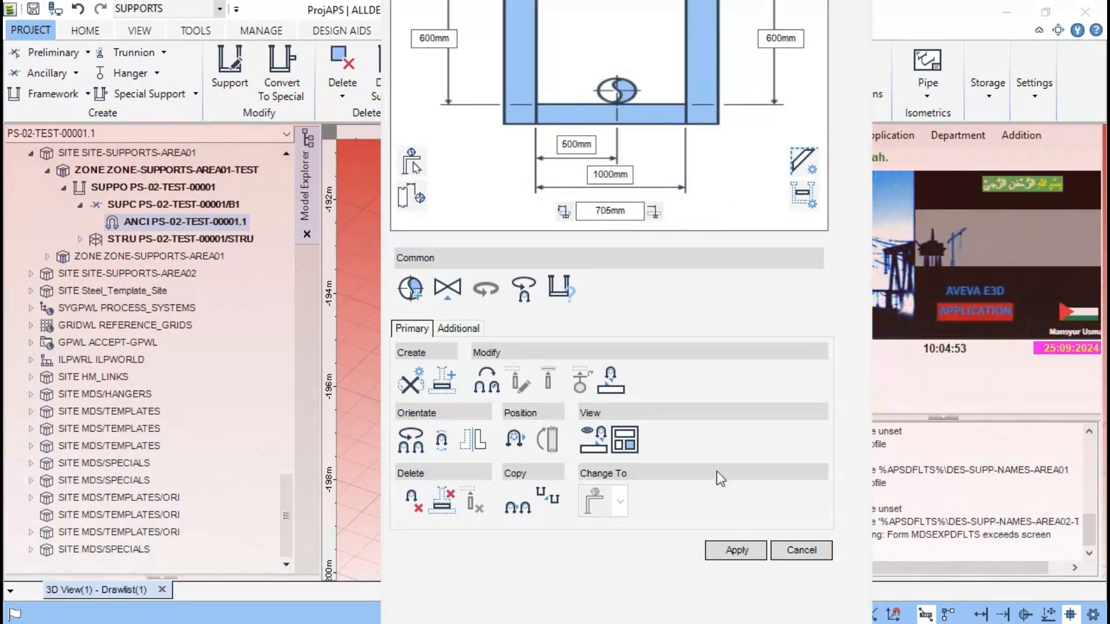
left_click(743, 555)
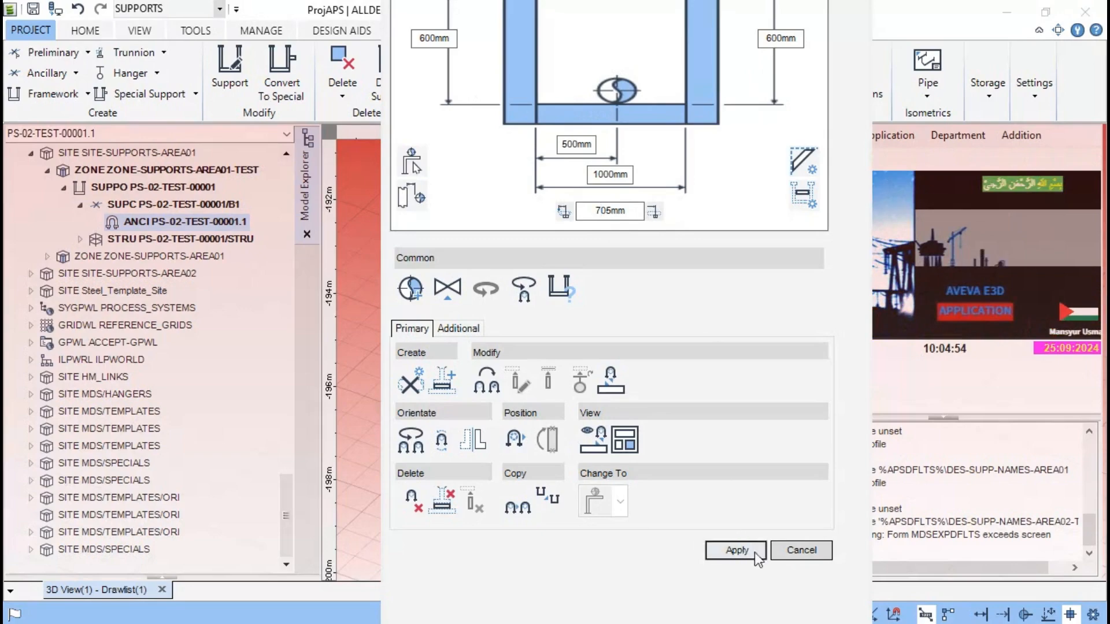
left_click(802, 550)
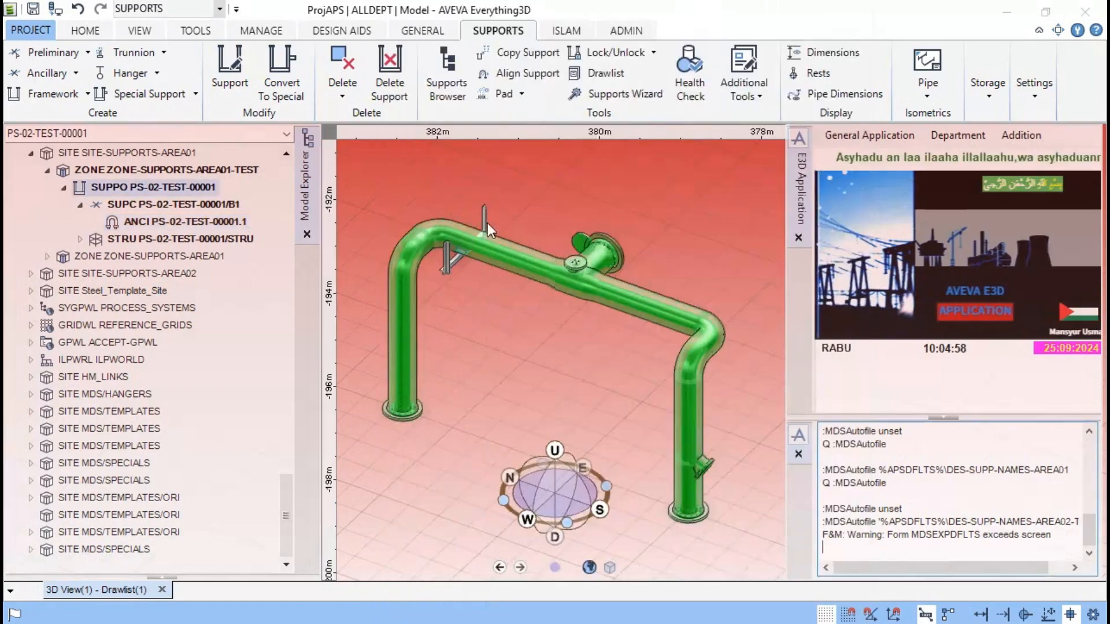
scroll(446, 220, "up", 7)
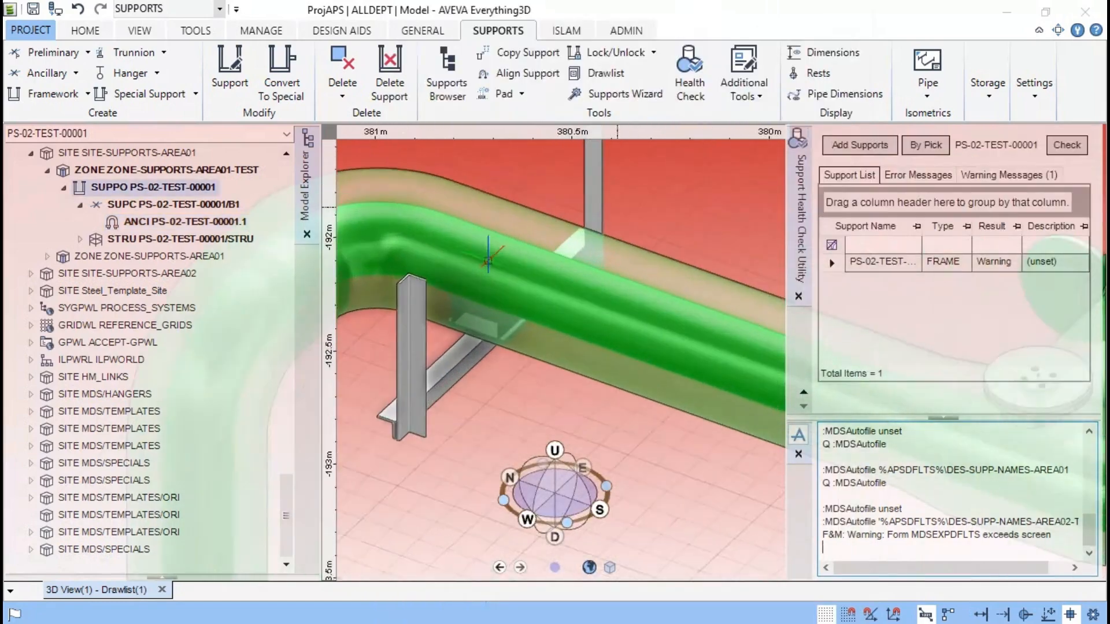
Step: Inspect the new framework support on the pipe from several angles and close the support health check results
scroll(496, 295, "down", 1)
middle_click_drag(495, 296, 496, 260)
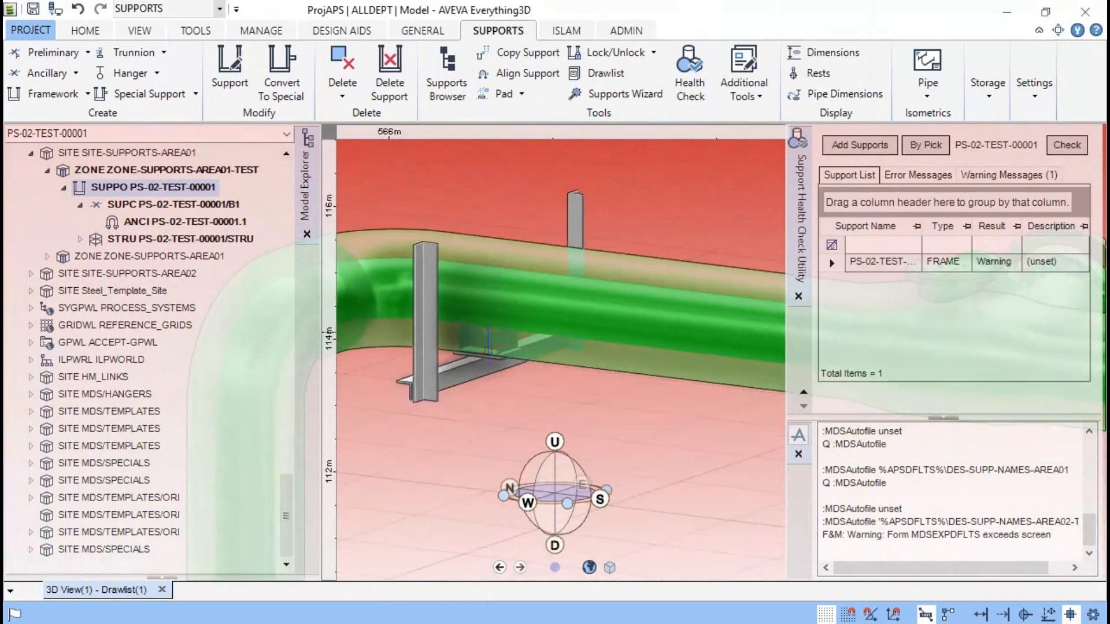
mouse_move(490, 343)
middle_mouse_down()
mouse_move(578, 358)
mouse_move(539, 349)
middle_mouse_up()
scroll(604, 348, "down", 3)
middle_click_drag(598, 331, 575, 339)
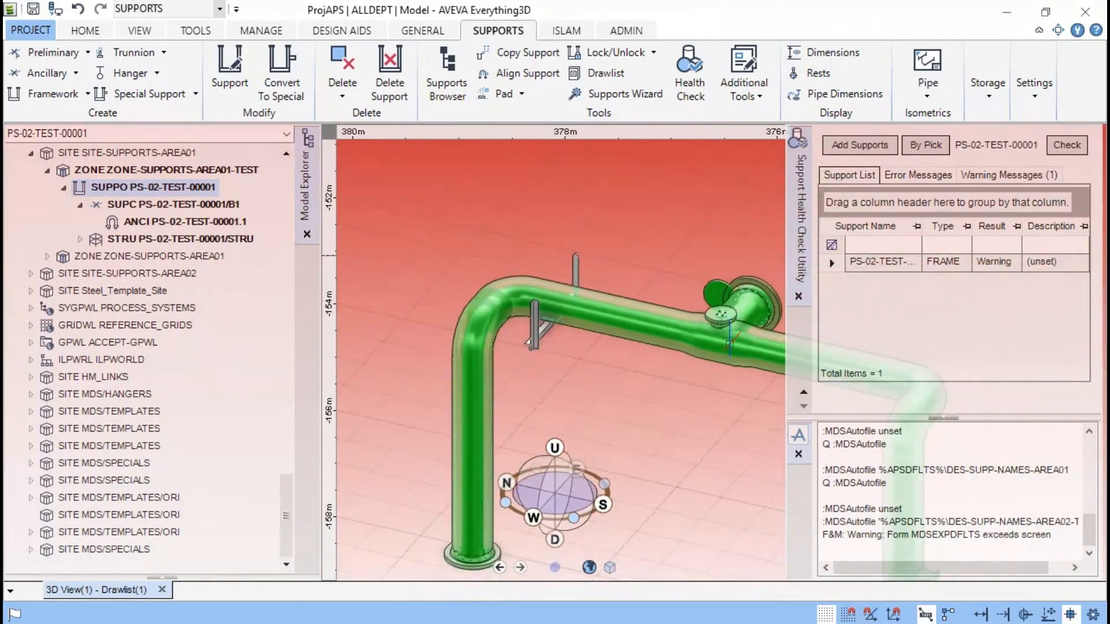
left_click(798, 296)
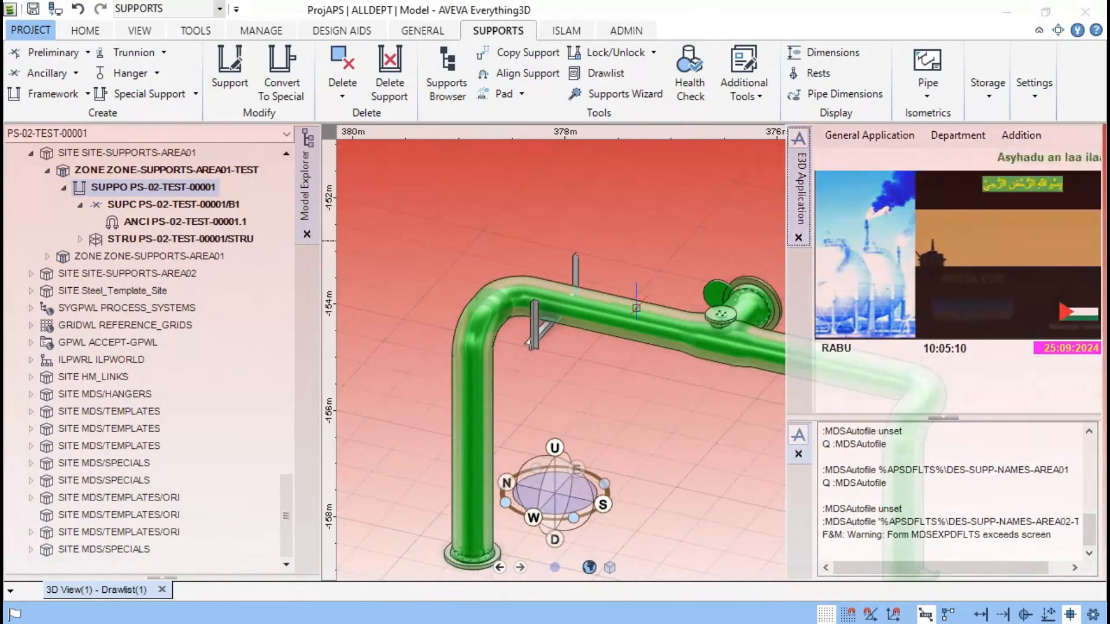
middle_click_drag(635, 276, 535, 226)
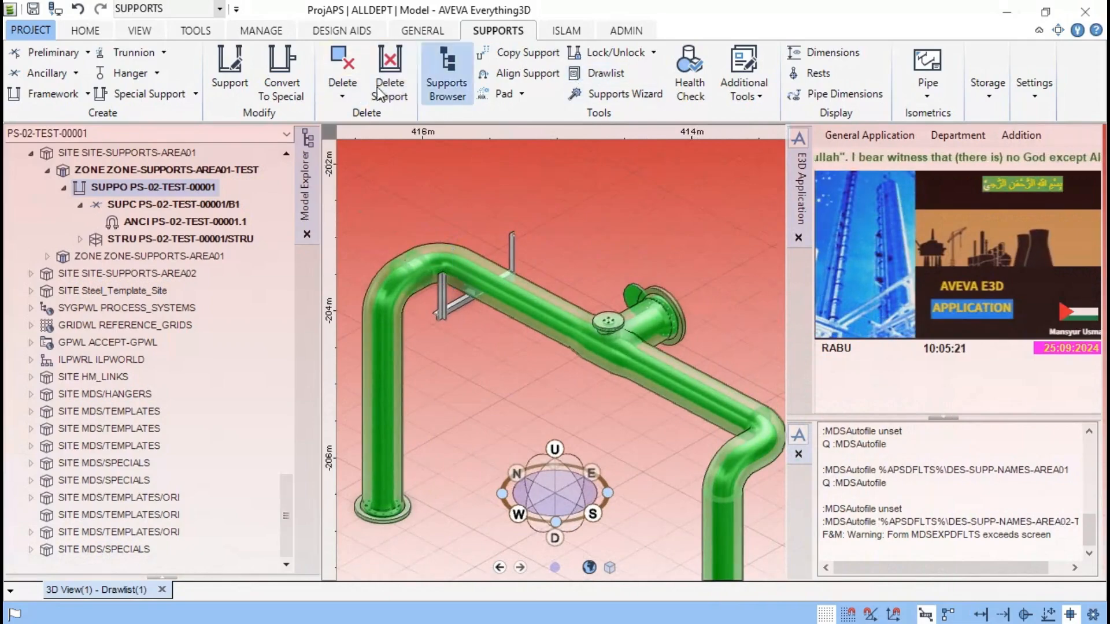
Step: Reopen the pipe support framework for modification, set both leg heights to 600mm, apply the dimensions and close the form
left_click(229, 78)
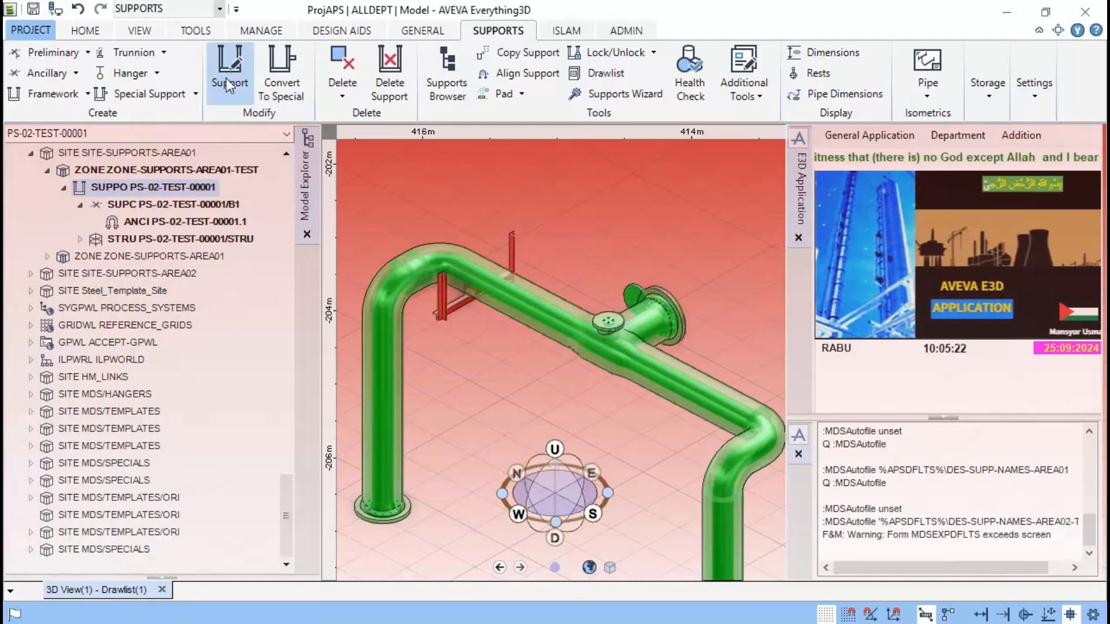
left_click(435, 285)
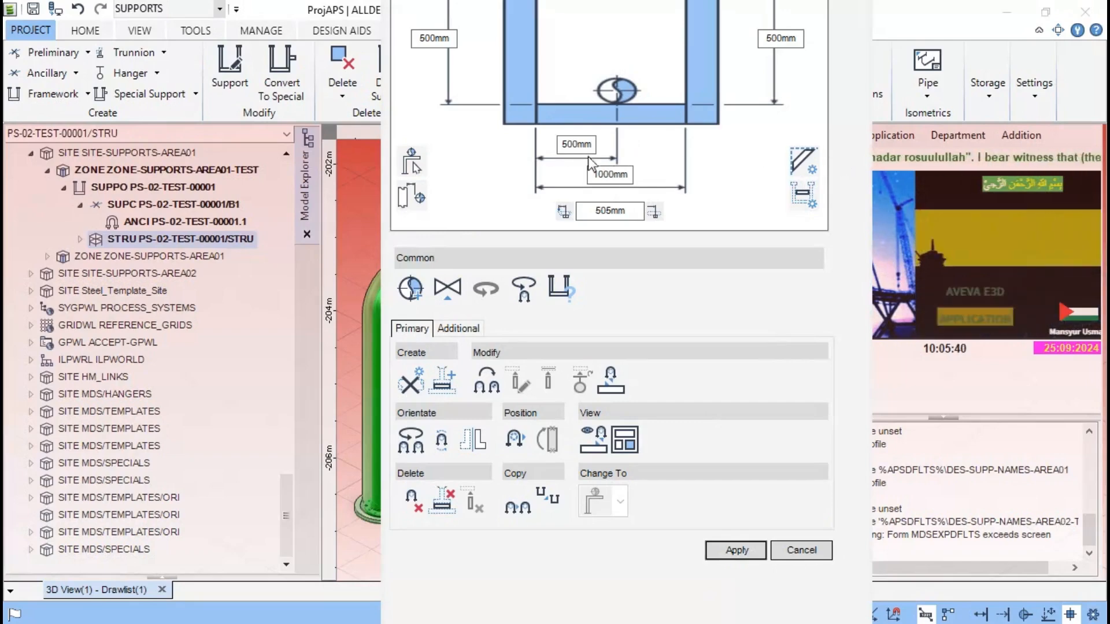
left_click_drag(426, 40, 418, 40)
type("6")
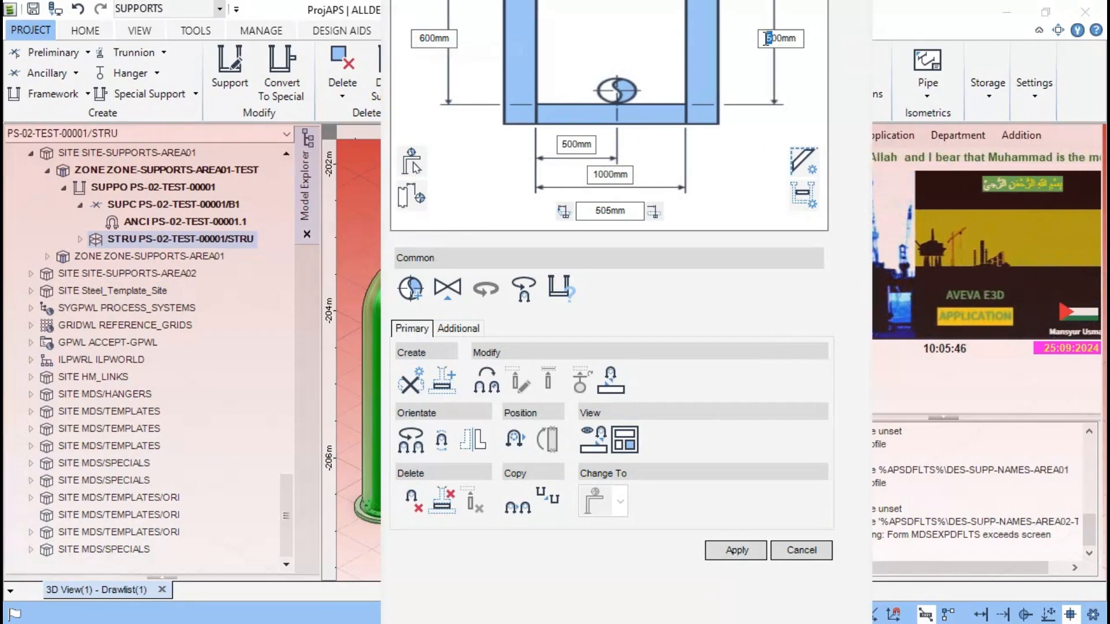
type("6")
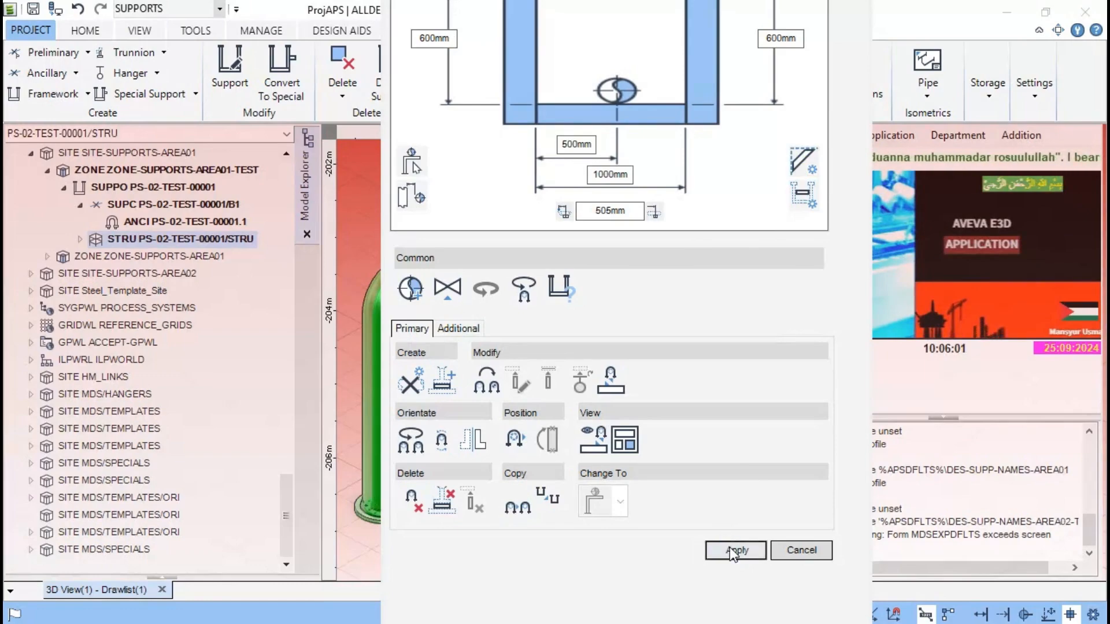
left_click(776, 556)
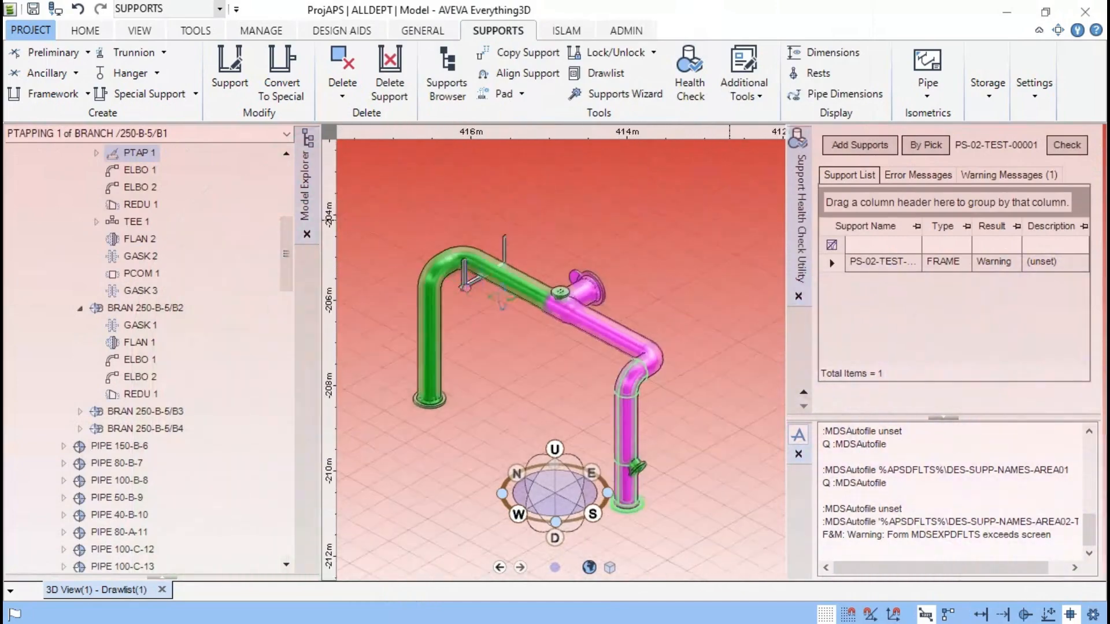
Step: Examine the modified framework beside the pipe elbow from opposite sides and dismiss the reopened health check
middle_click_drag(502, 299, 582, 267)
scroll(485, 297, "up", 3)
scroll(665, 339, "up", 5)
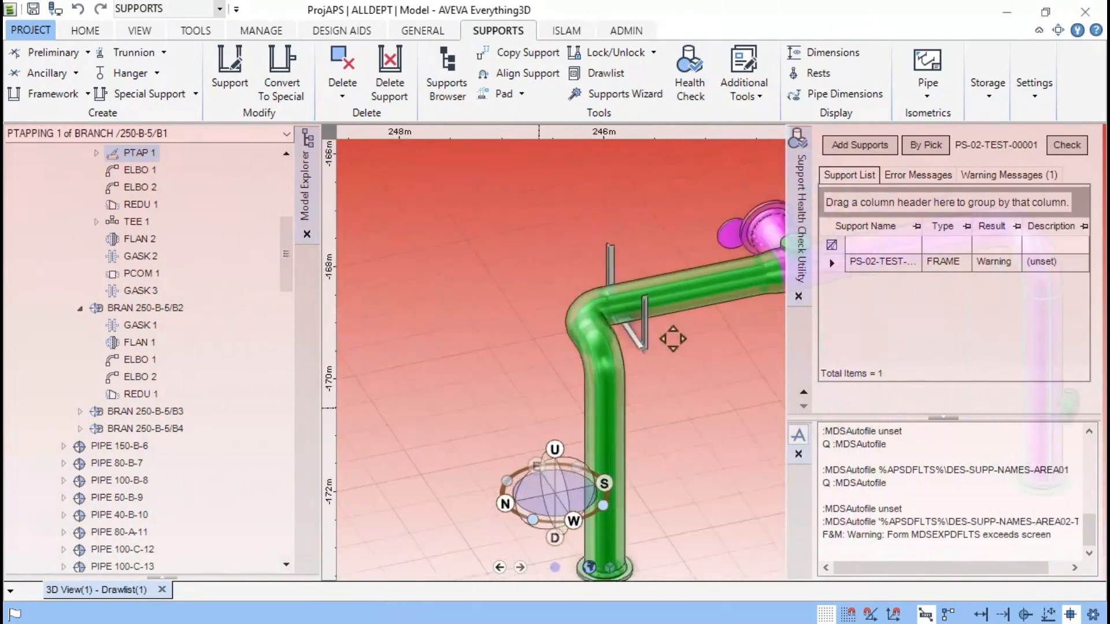
scroll(663, 346, "up", 1)
scroll(659, 337, "down", 2)
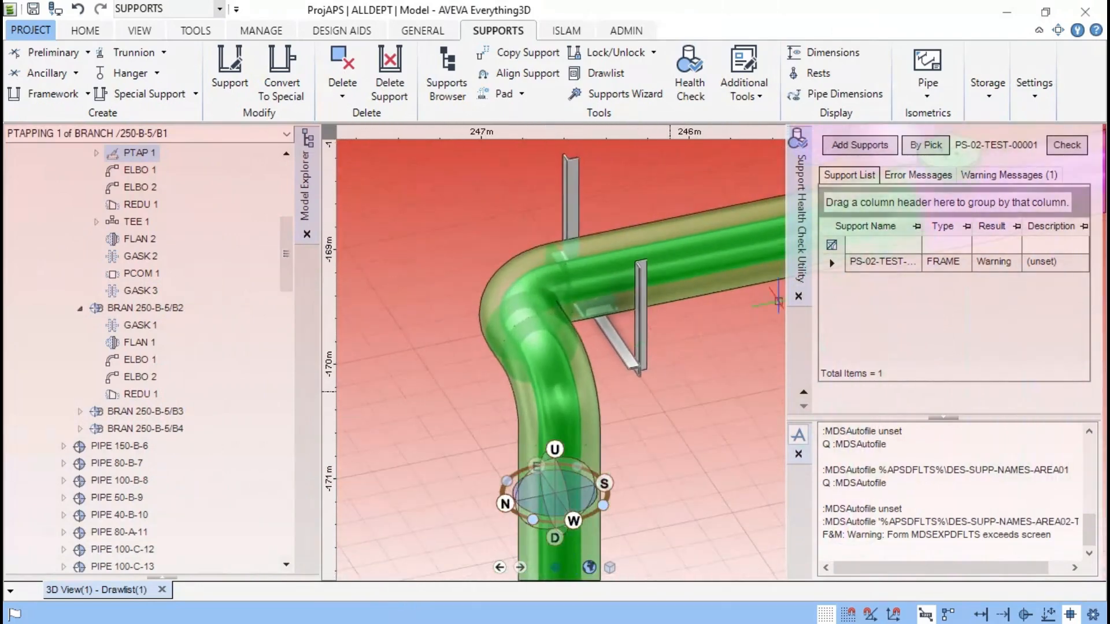
left_click(798, 295)
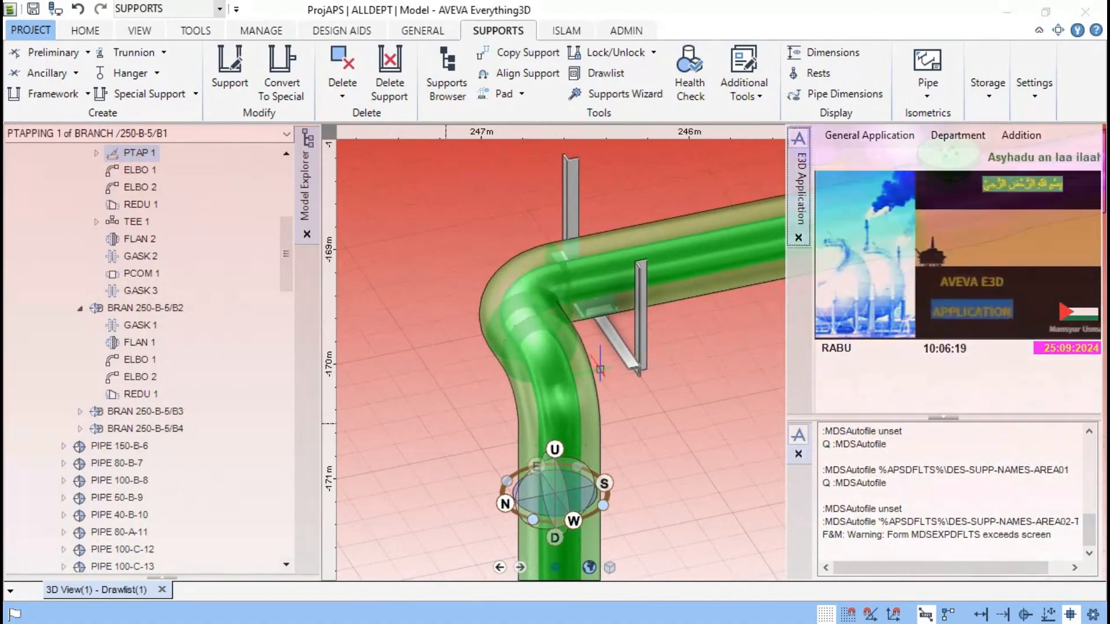
mouse_move(607, 305)
middle_mouse_down()
mouse_move(677, 304)
mouse_move(494, 282)
mouse_move(499, 263)
mouse_move(580, 283)
mouse_move(537, 220)
mouse_move(506, 202)
mouse_move(592, 297)
mouse_move(594, 315)
mouse_move(587, 307)
mouse_move(586, 270)
mouse_move(604, 307)
mouse_move(549, 240)
mouse_move(550, 217)
middle_mouse_up()
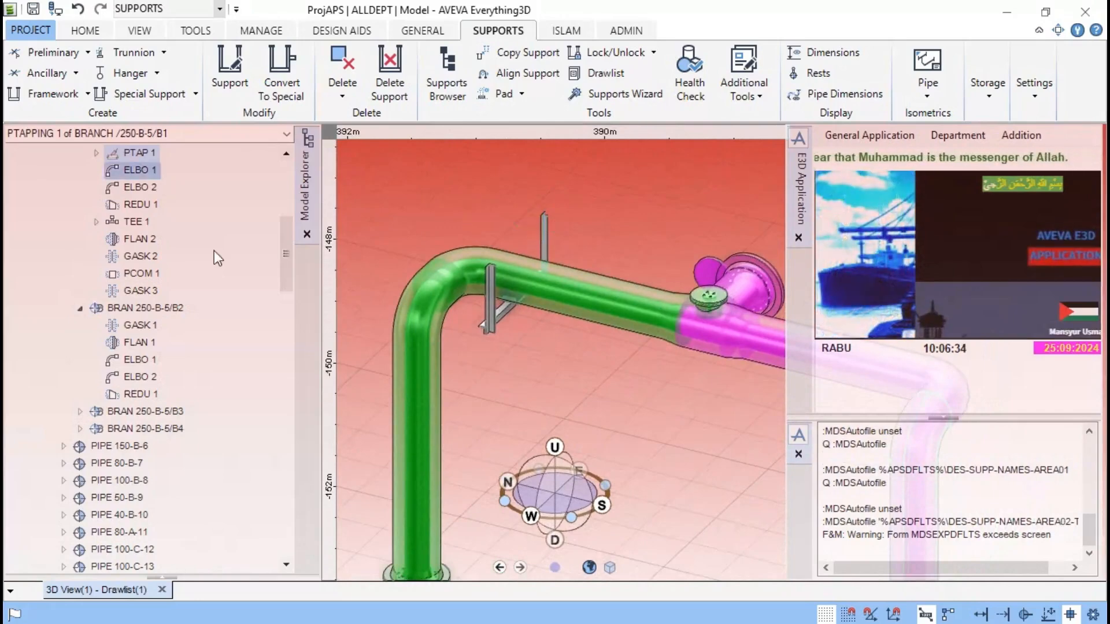
Step: Return to the start of the model hierarchy and collapse the SITE-PIPING-AREA01 site
left_click_drag(287, 243, 276, 179)
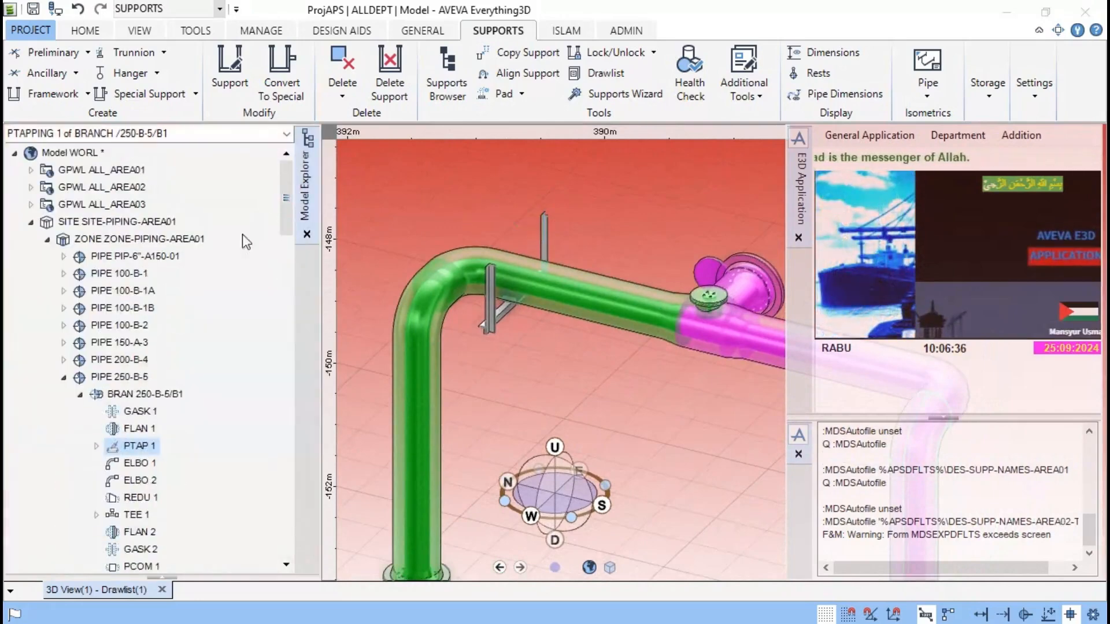
left_click(30, 223)
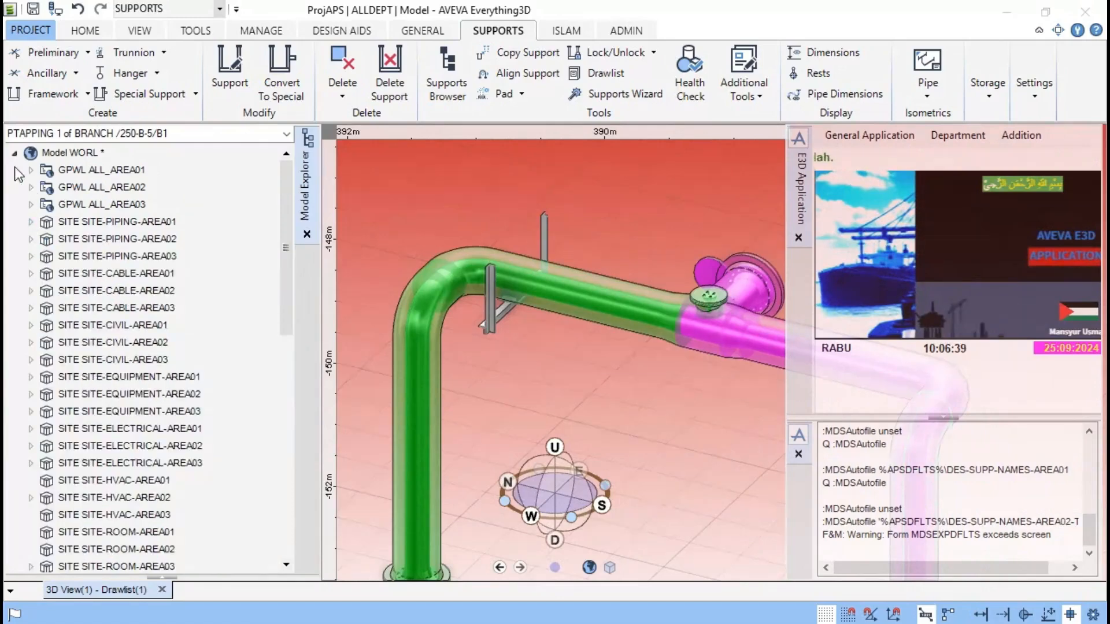